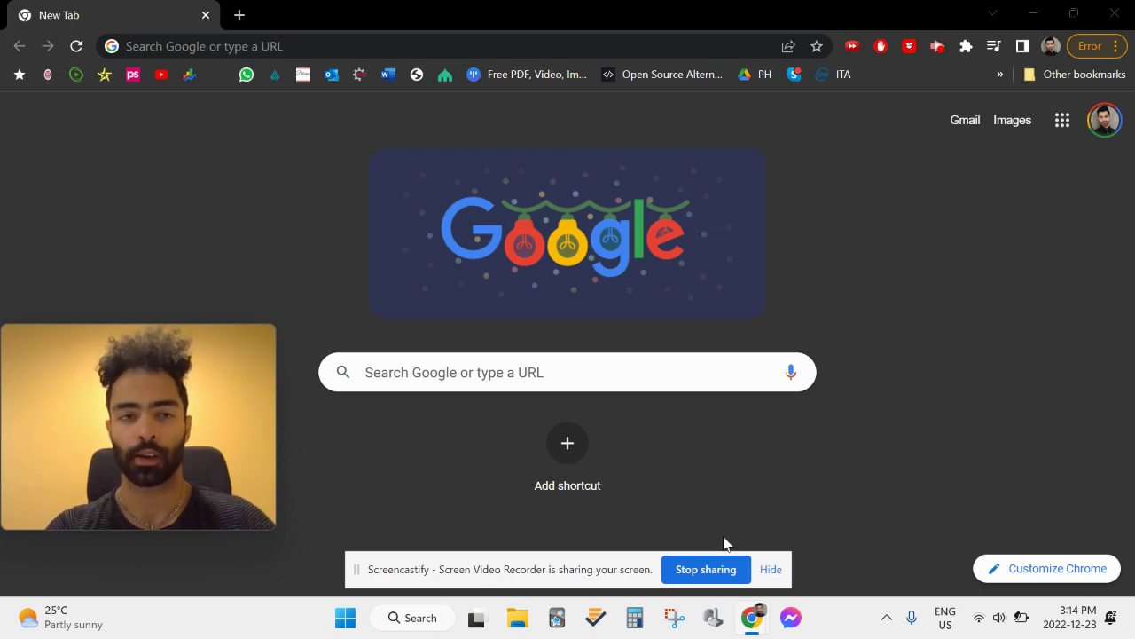
Search the web for "anki download" and open the "Anki - powerful, intelligent flashcards" result.
click(363, 46)
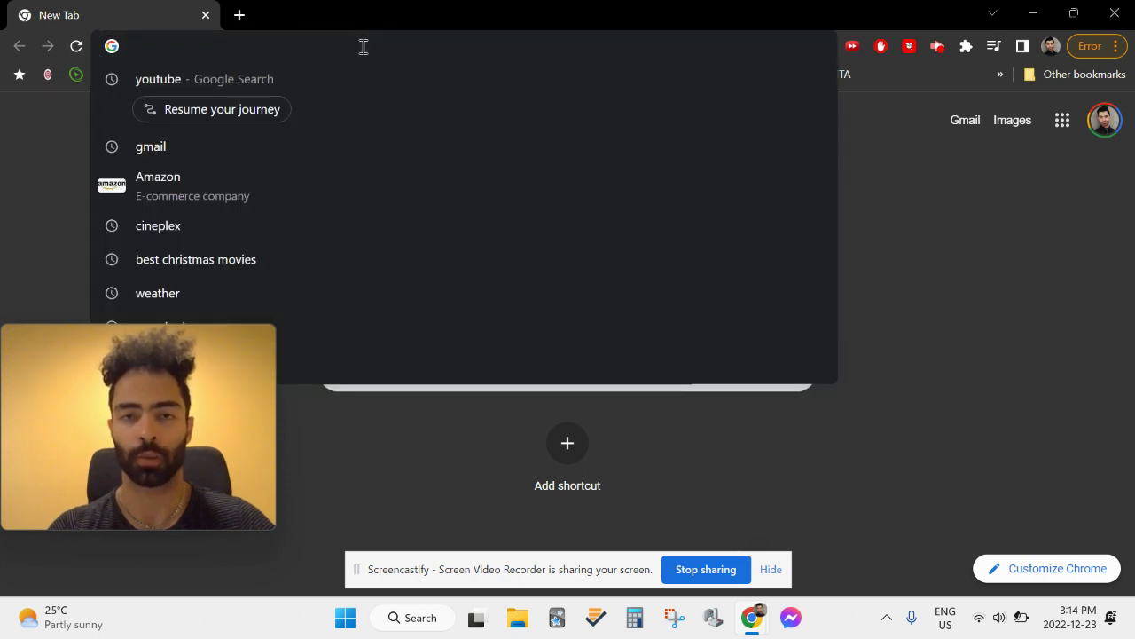
text(anki )
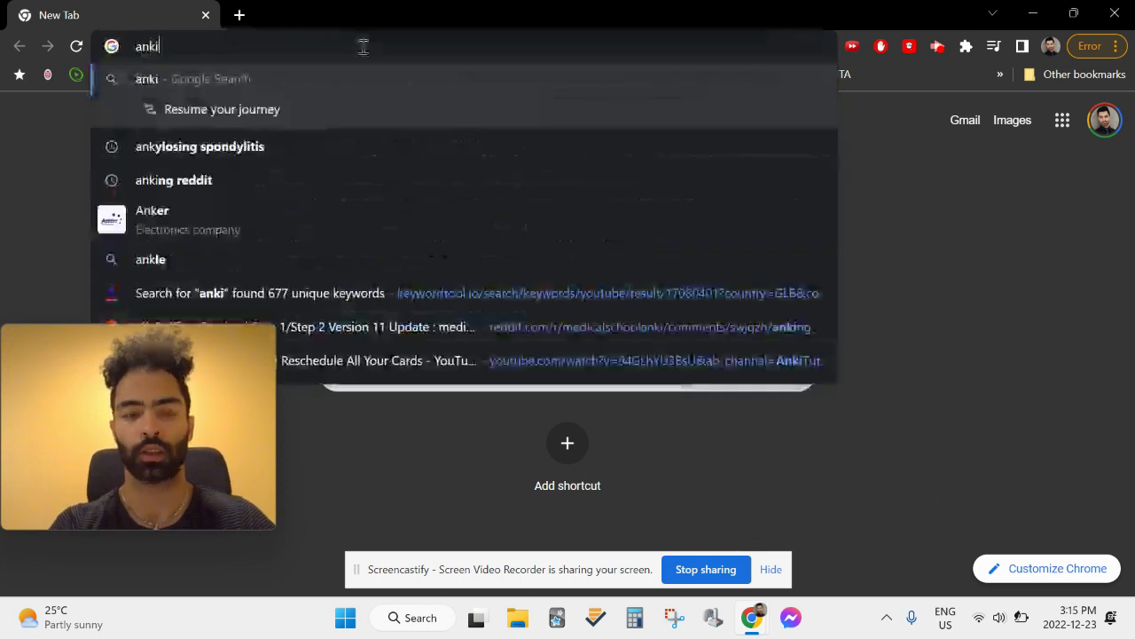
text(downloa)
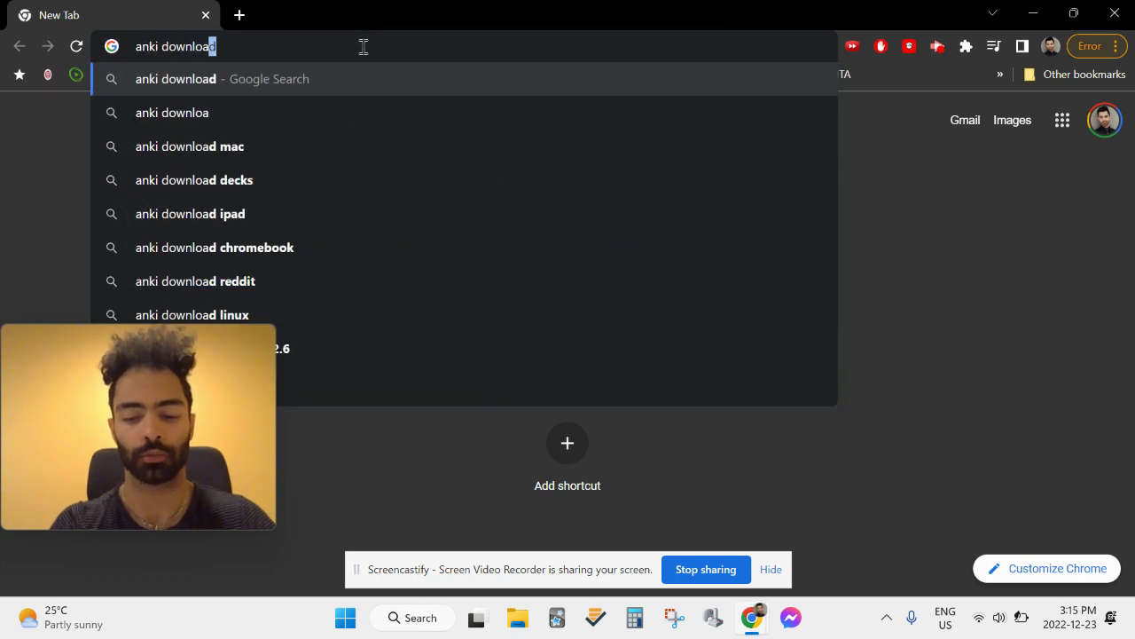
key(Return)
mouse_move(134, 335)
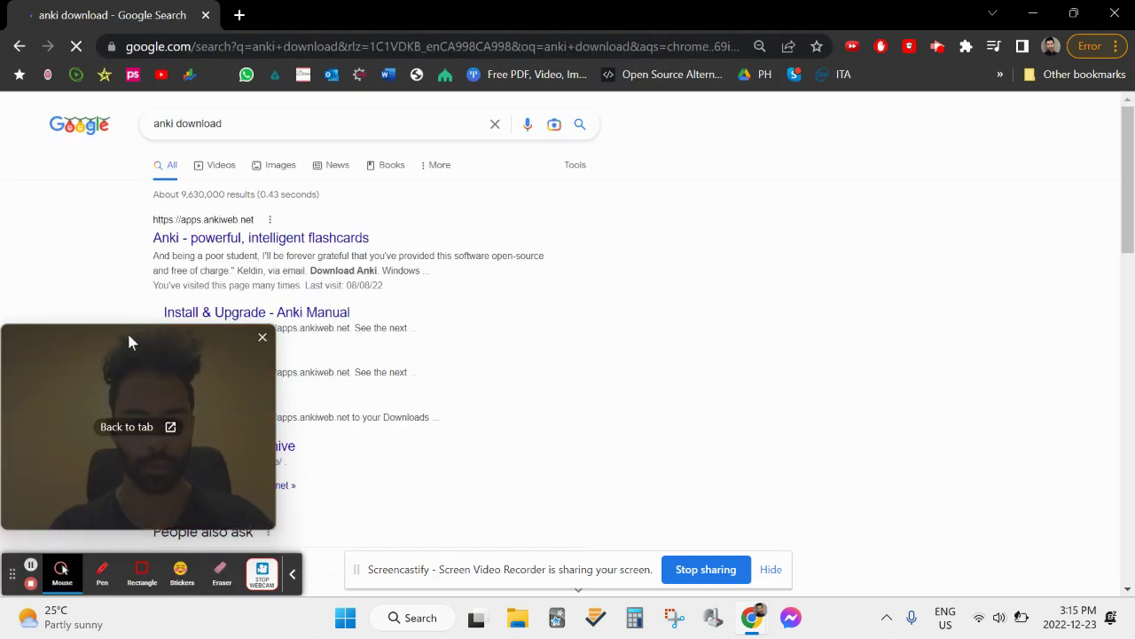
drag(93, 381, 82, 444)
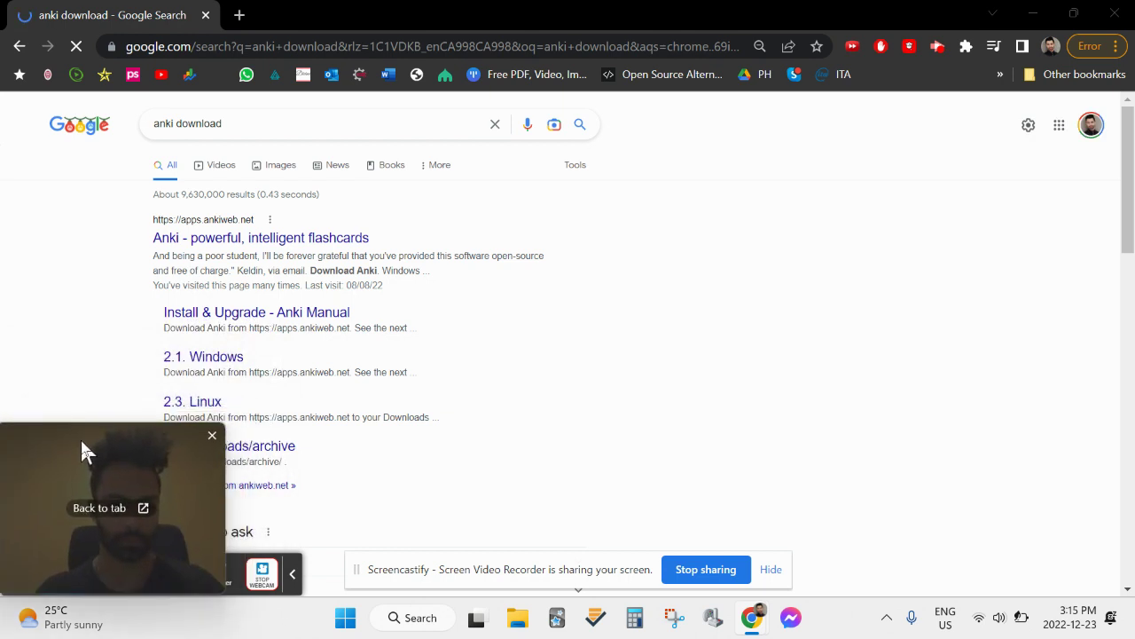
click(236, 239)
Find the Download Anki section on the page and examine the installers offered for Mac.
scroll(654, 421, down, 2)
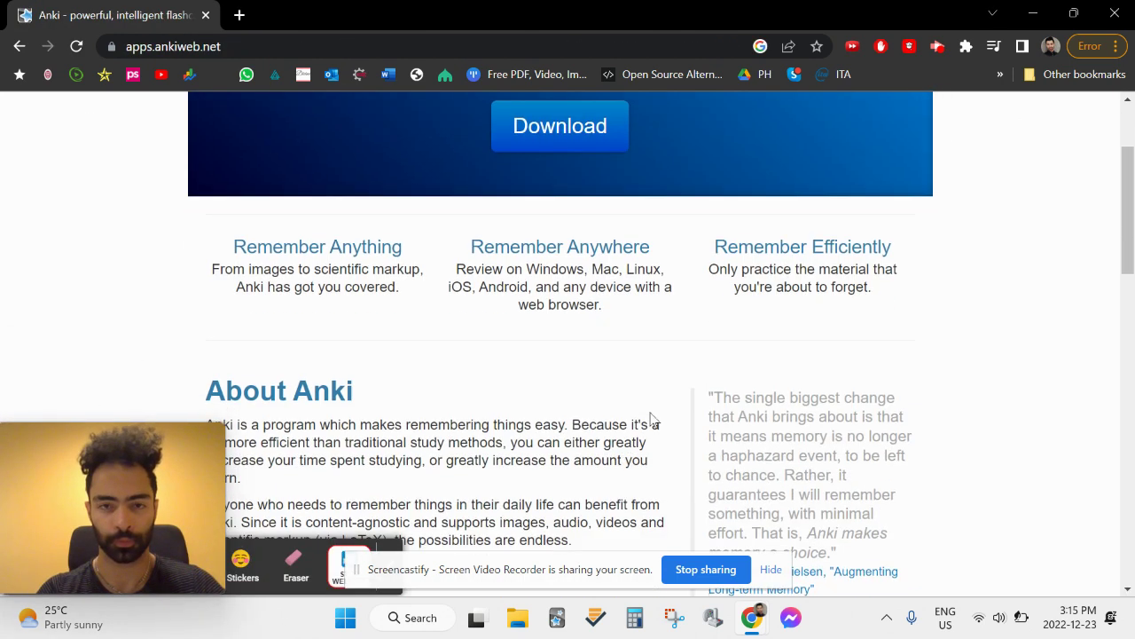
scroll(450, 354, down, 5)
scroll(451, 354, up, 7)
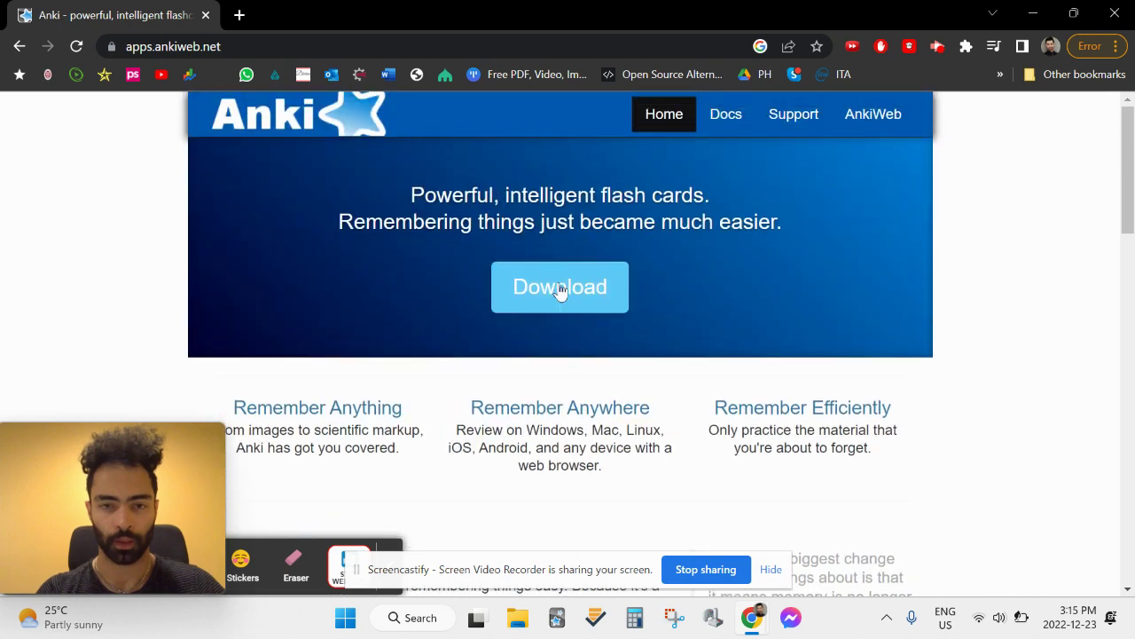
scroll(560, 288, down, 4)
scroll(577, 354, down, 10)
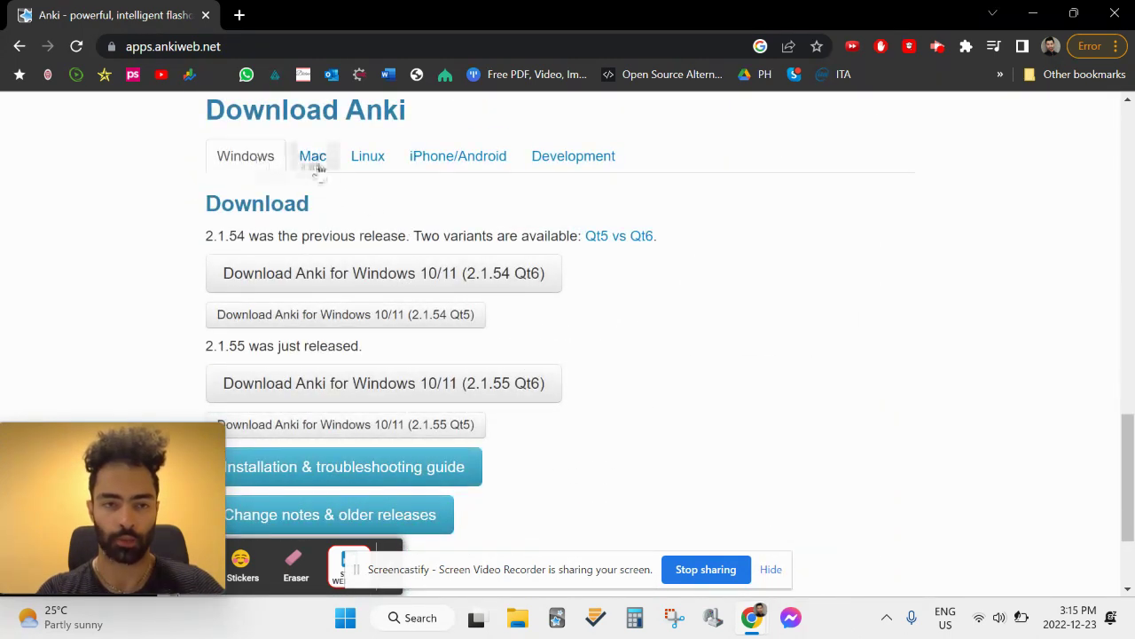
click(312, 160)
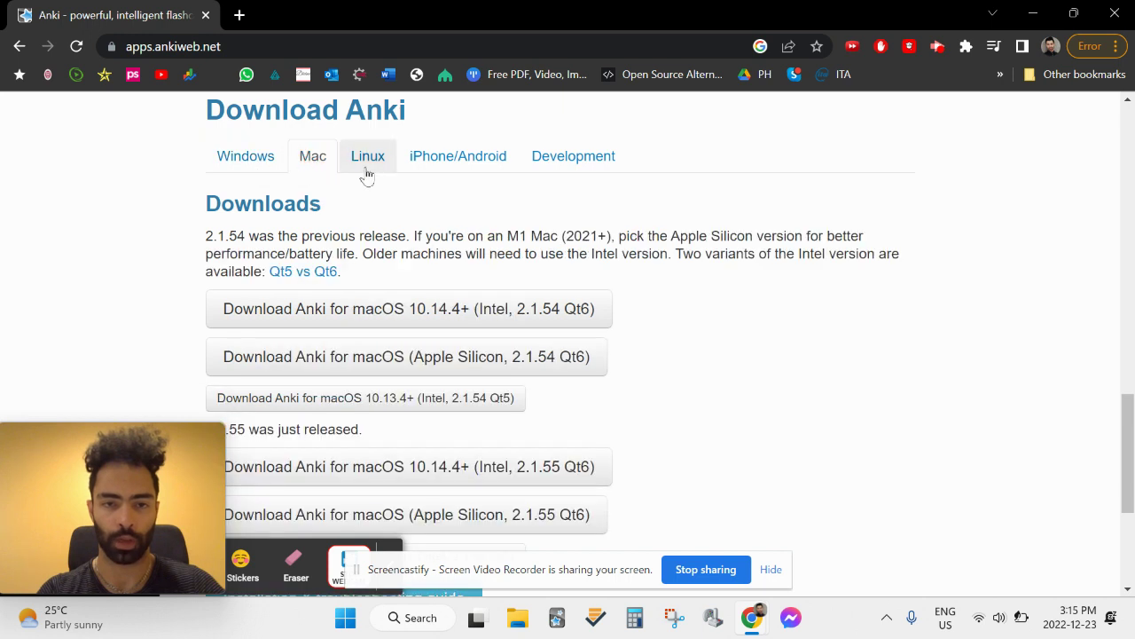
scroll(395, 220, down, 1)
scroll(394, 220, down, 1)
scroll(393, 222, up, 1)
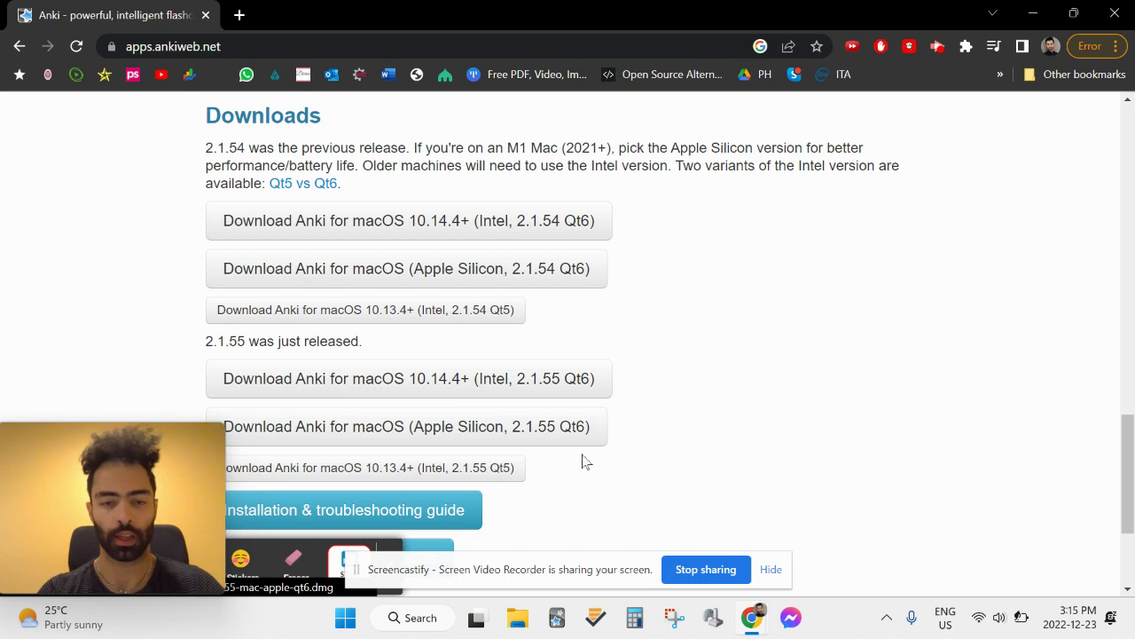
Search for "reddit anking" in a new browser tab and open the "AnKing Overhaul Step 1/Step 2 Version 11 Update" Reddit result.
click(239, 15)
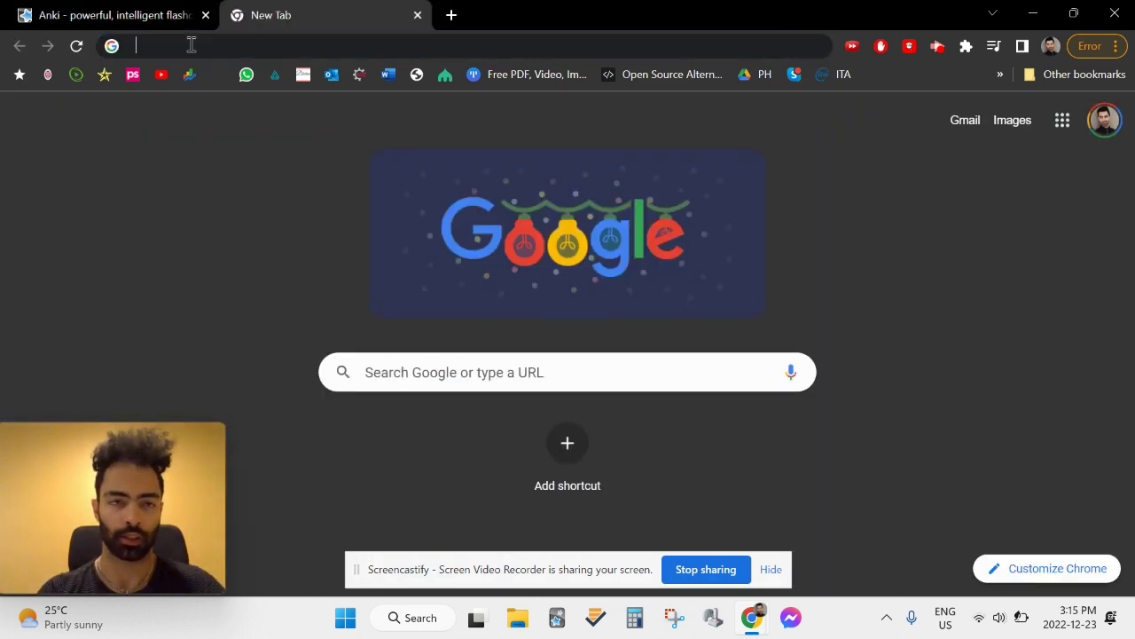
click(190, 46)
click(2, 195)
click(208, 46)
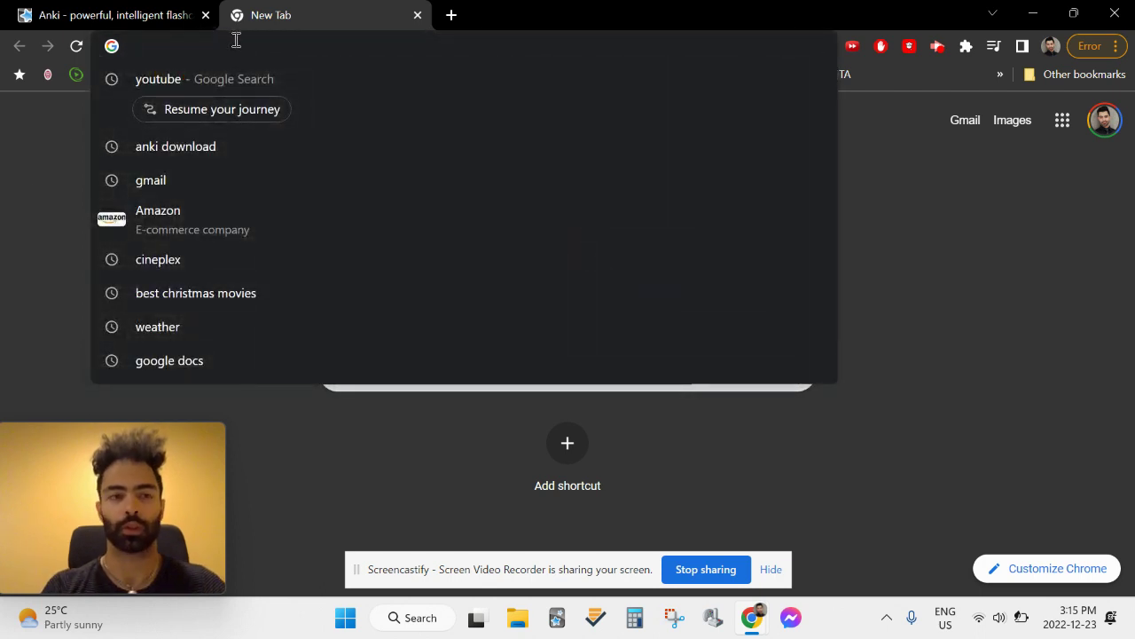
text(re)
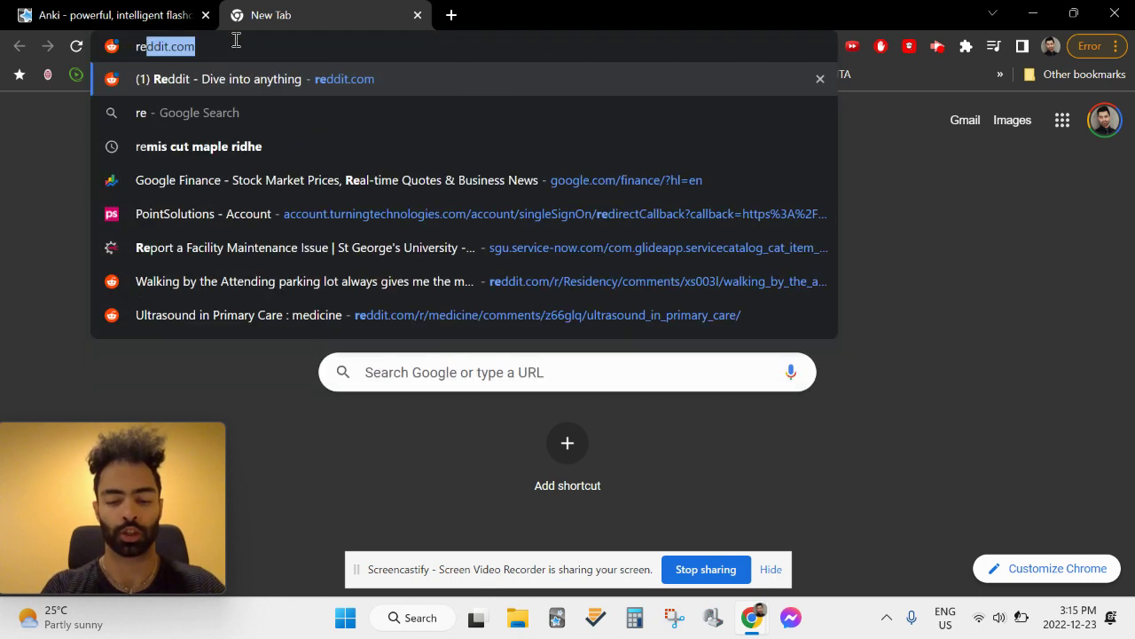
text(ddit anking)
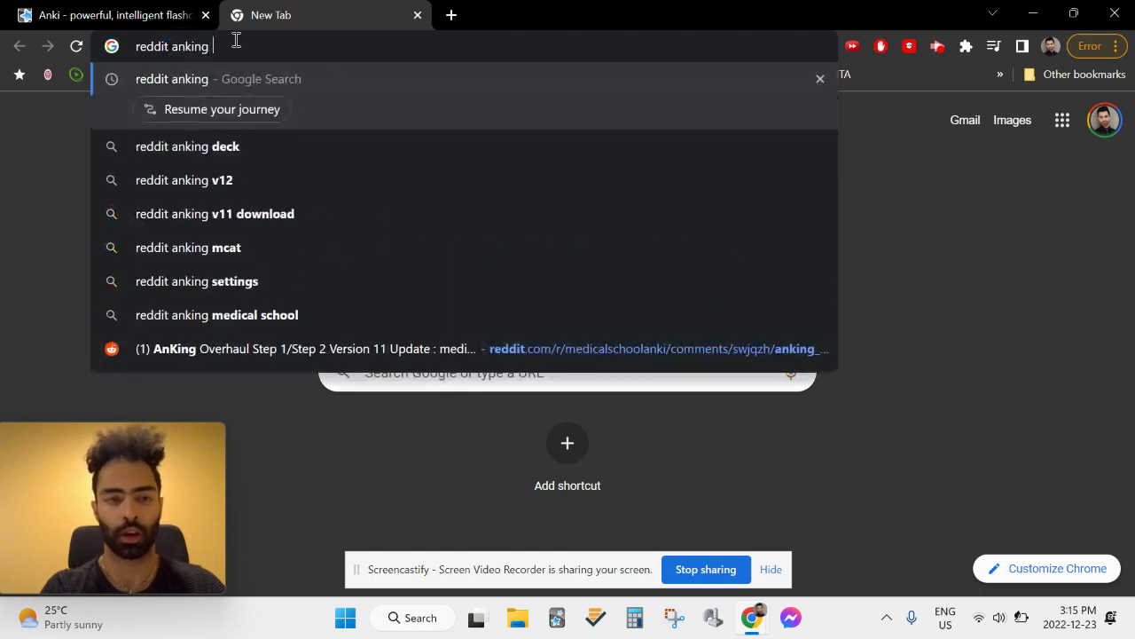
key(Return)
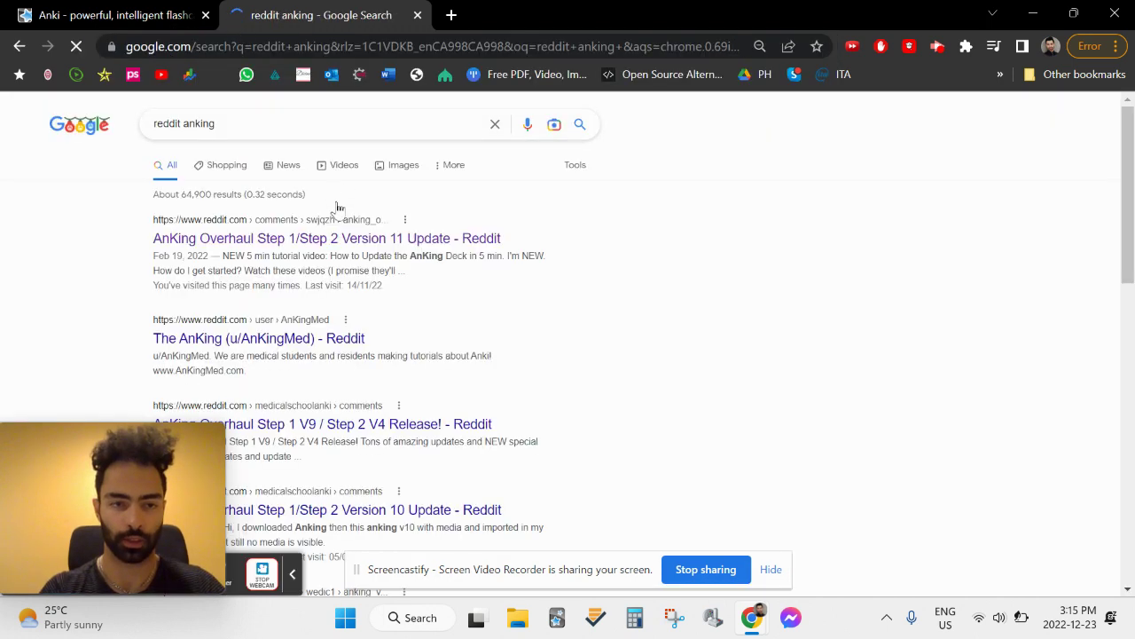
click(197, 239)
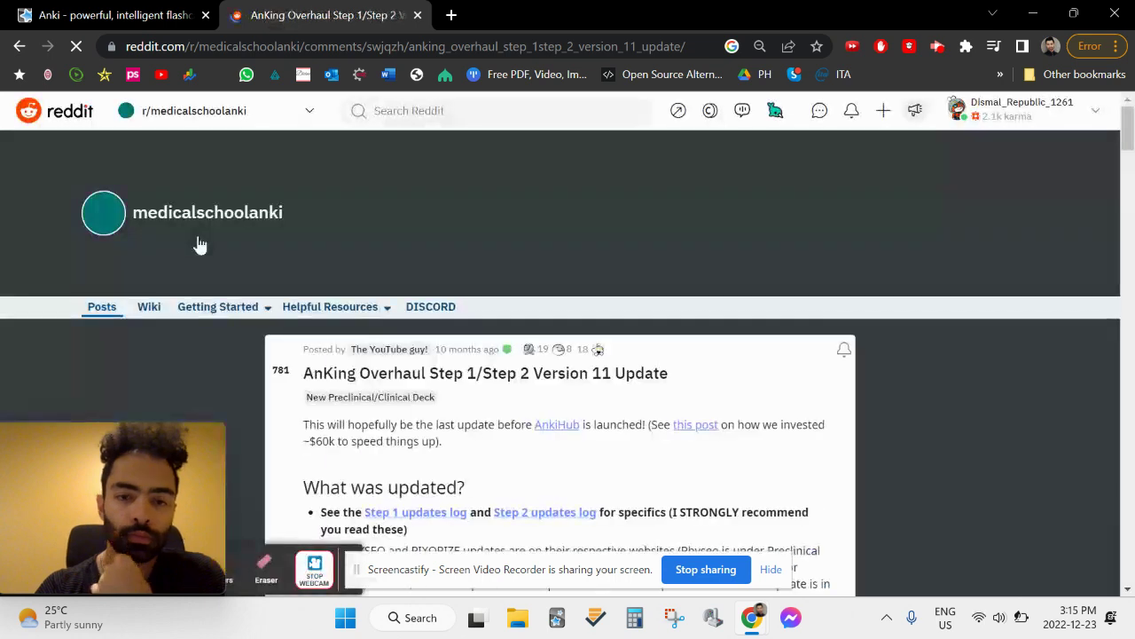
Look through the AnKing Version 11 post and its comments for the deck download links with media.
scroll(571, 393, down, 1)
scroll(572, 396, down, 2)
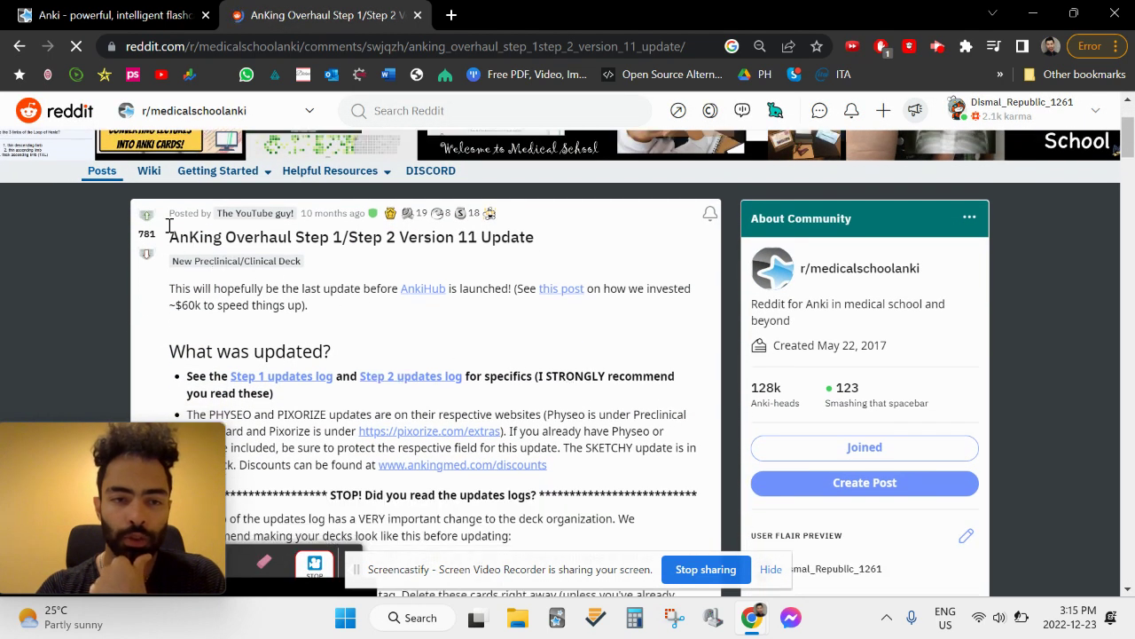
drag(217, 237, 552, 228)
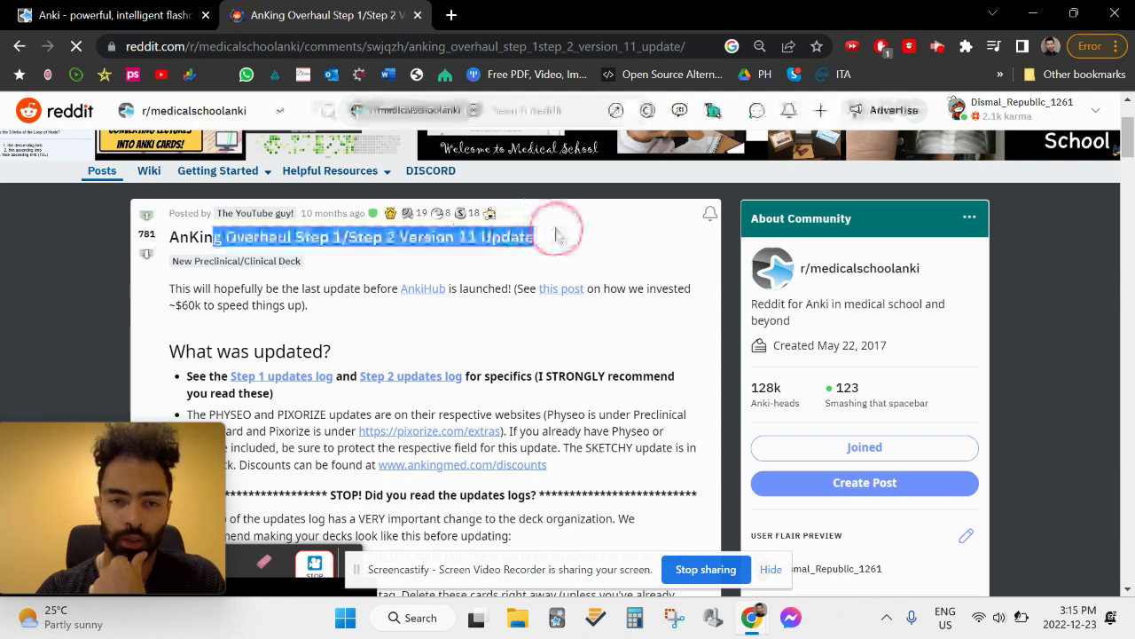
click(619, 256)
scroll(619, 259, down, 8)
scroll(619, 257, down, 15)
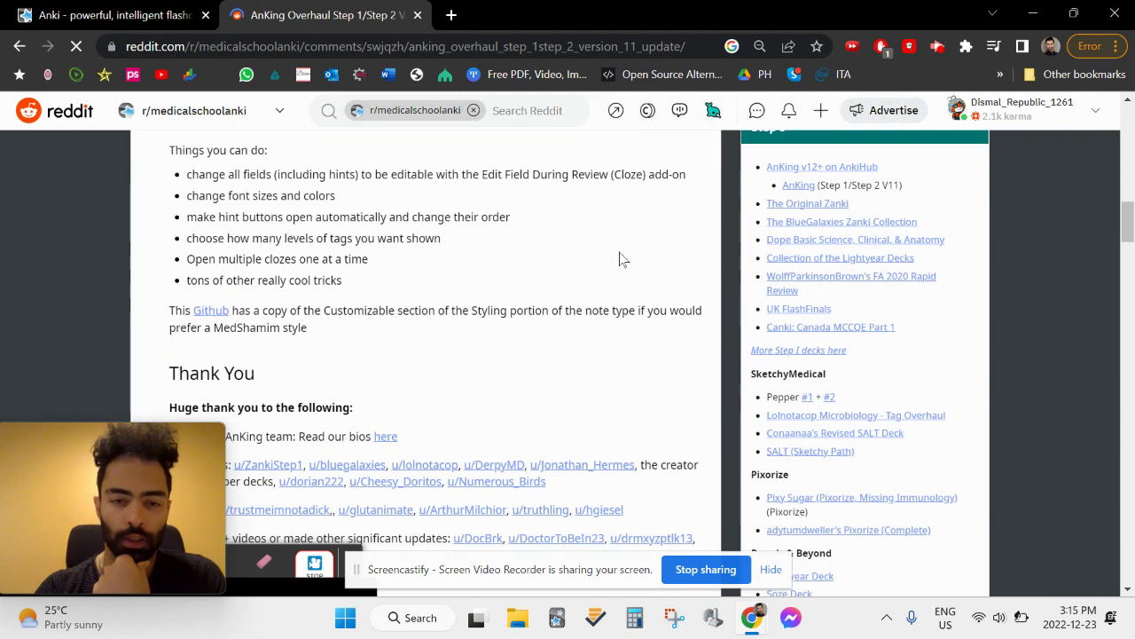
scroll(621, 258, down, 20)
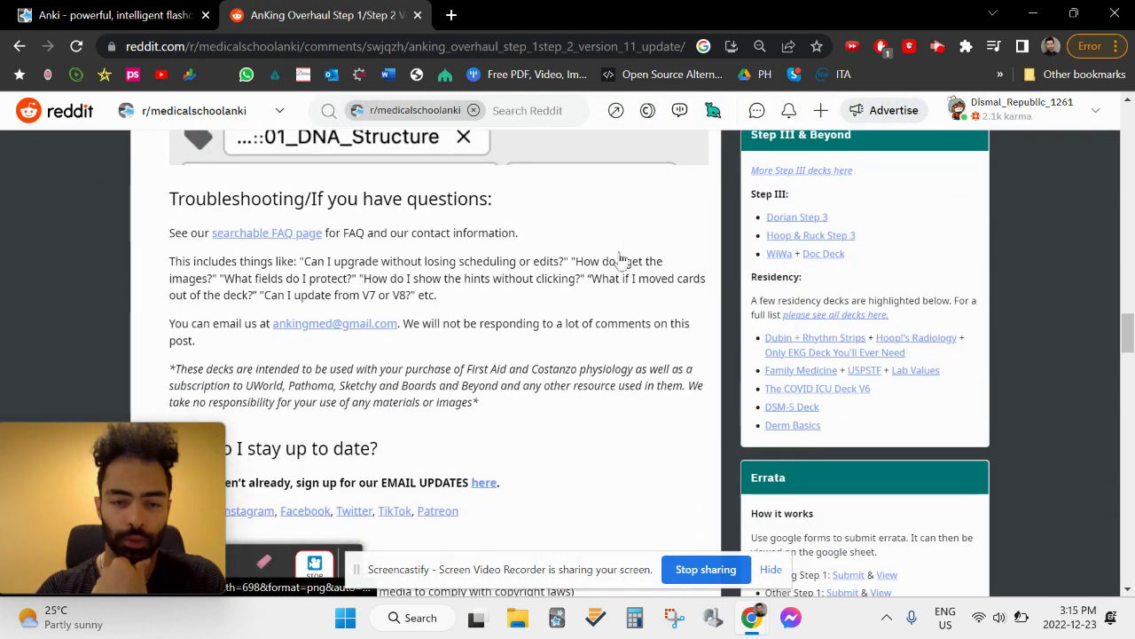
scroll(621, 258, down, 6)
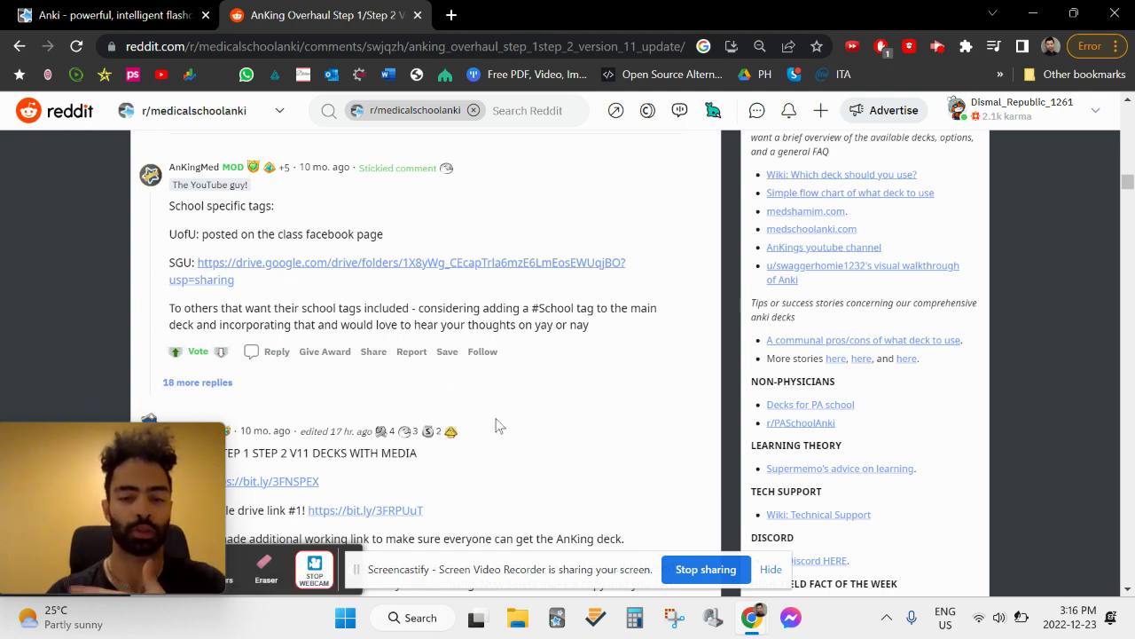
scroll(496, 419, down, 2)
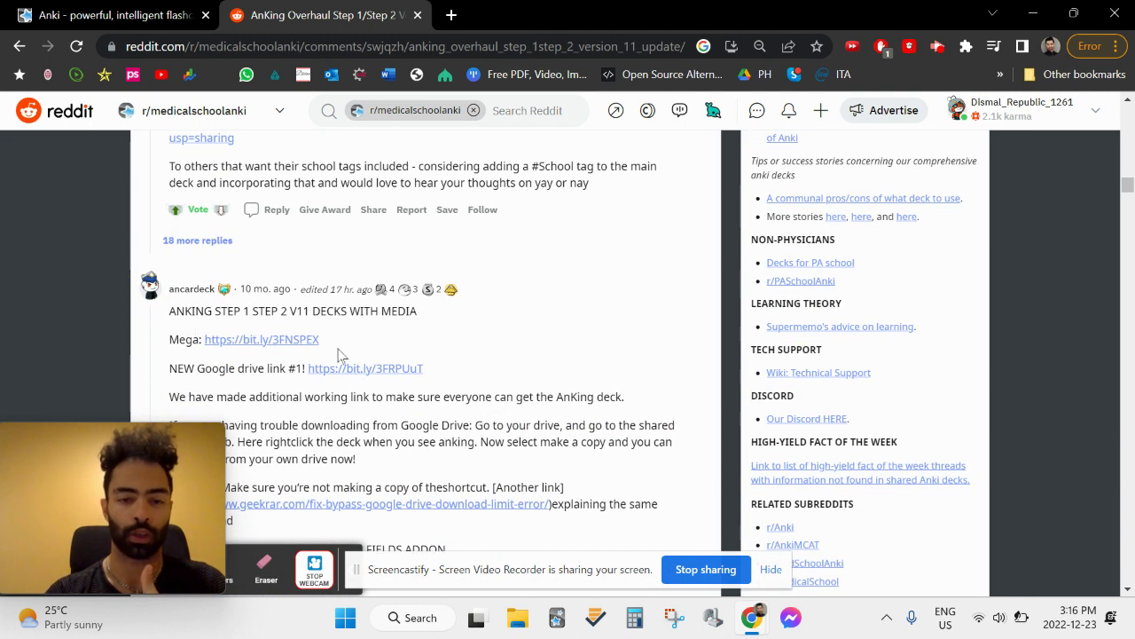
scroll(331, 353, down, 1)
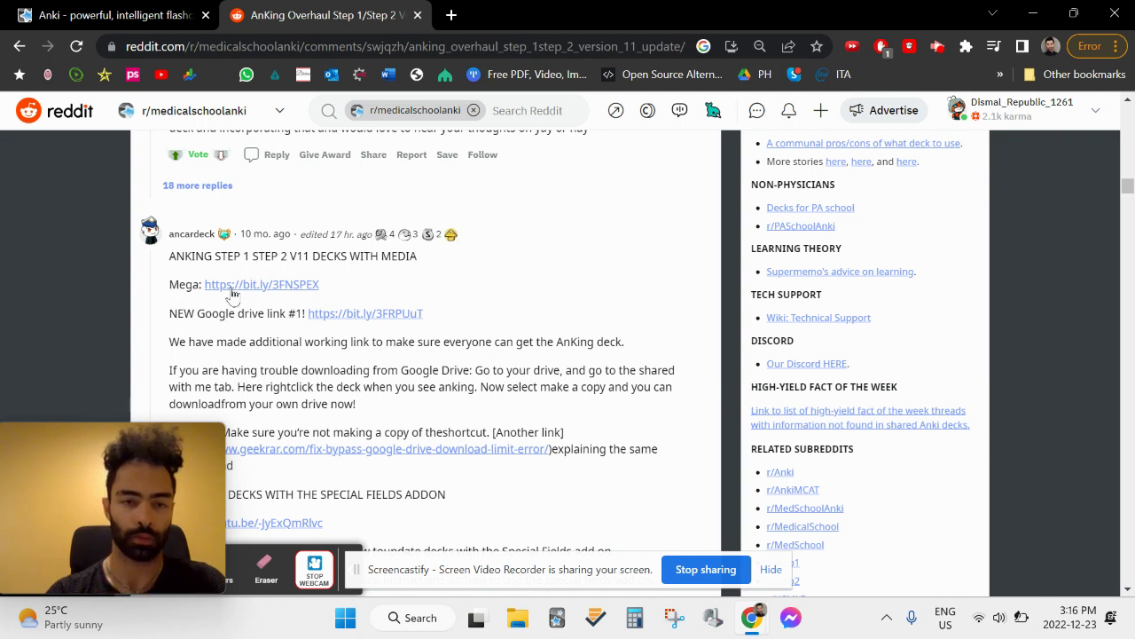
Switch to Anki and maximise its window showing the AnKing deck overview.
click(557, 618)
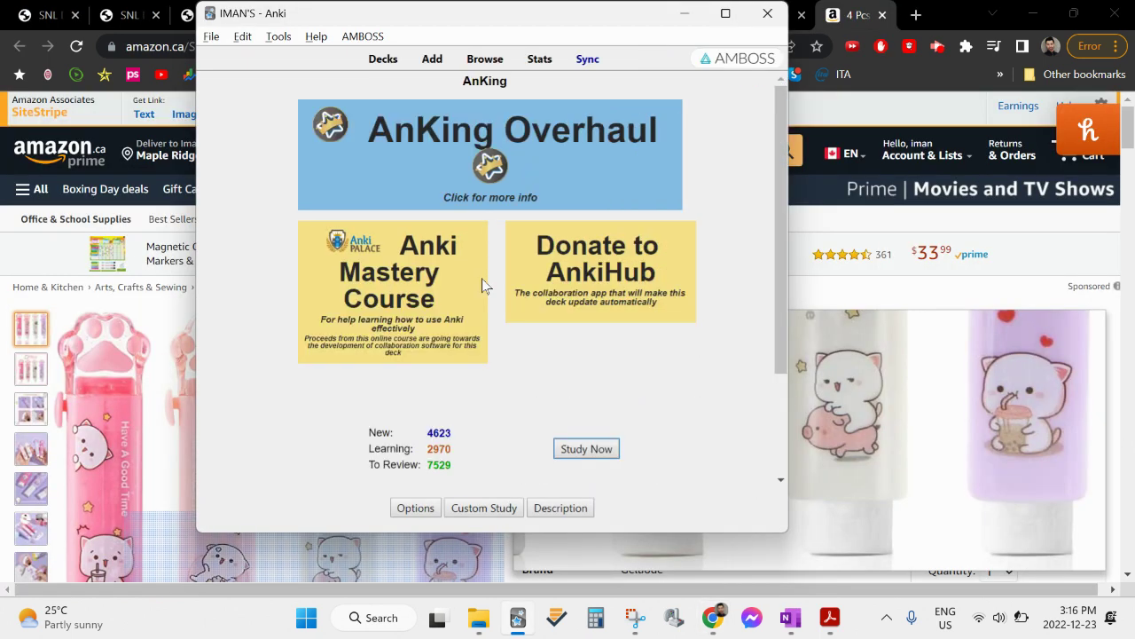
click(726, 13)
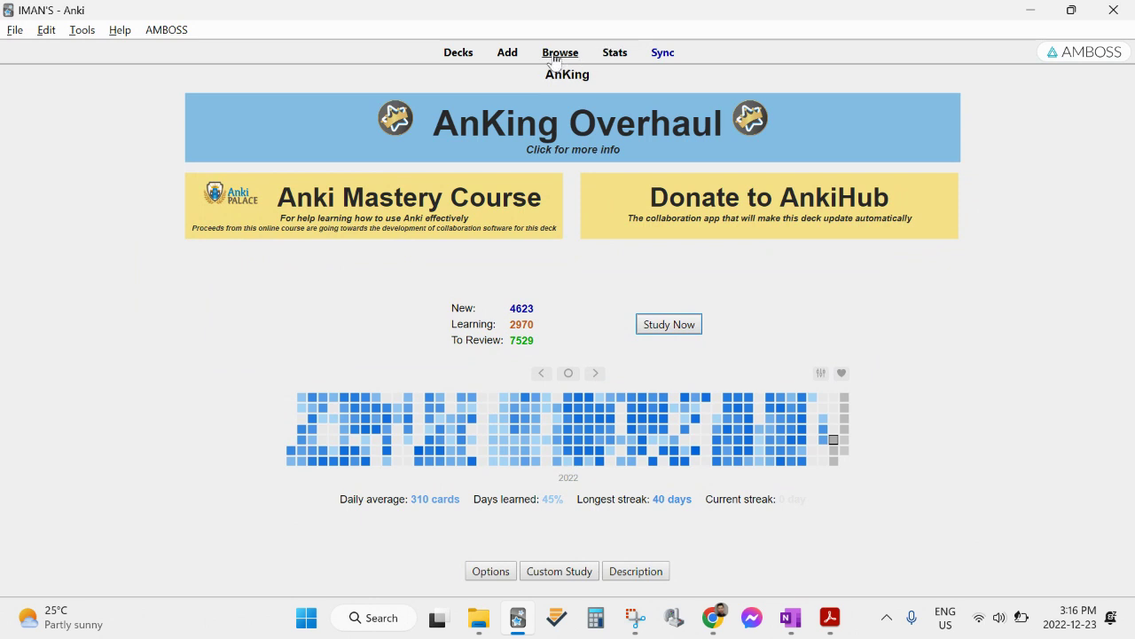
Switch from Anki back to the Reddit thread on Desktop 2.
key(alt+Tab)
key(alt+Tab)
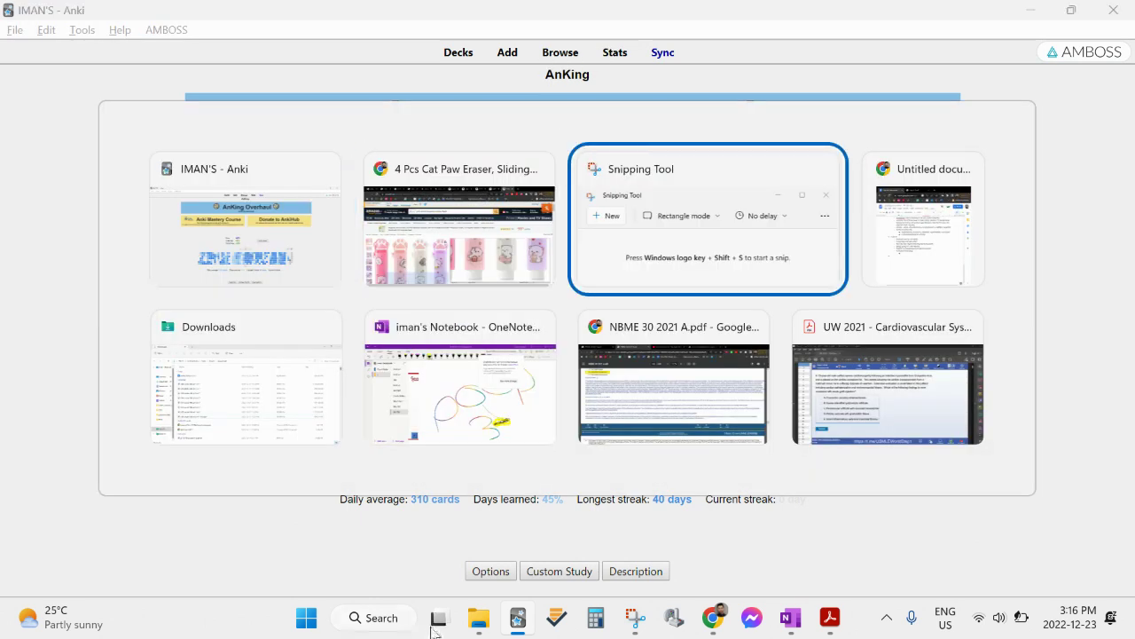
click(436, 622)
click(333, 624)
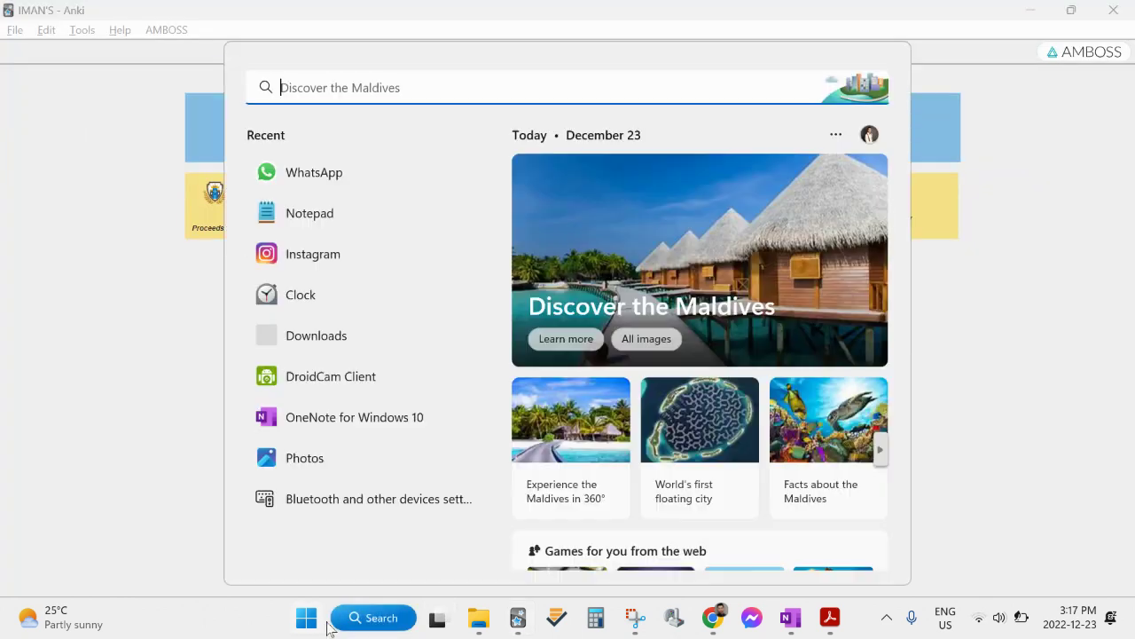
click(309, 622)
click(448, 631)
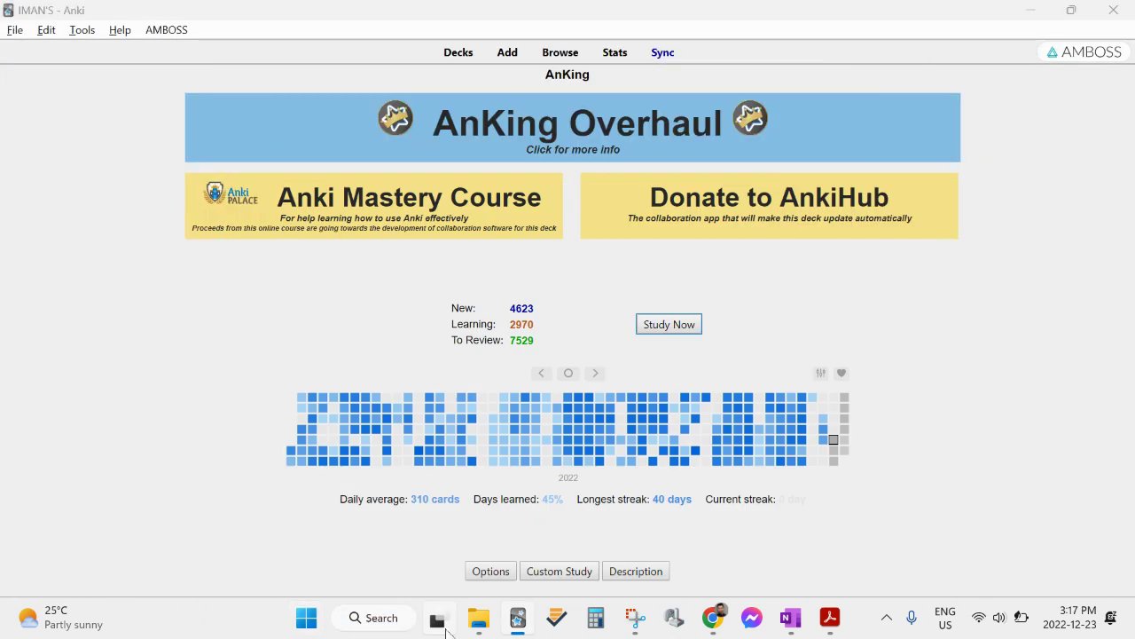
click(448, 631)
click(527, 520)
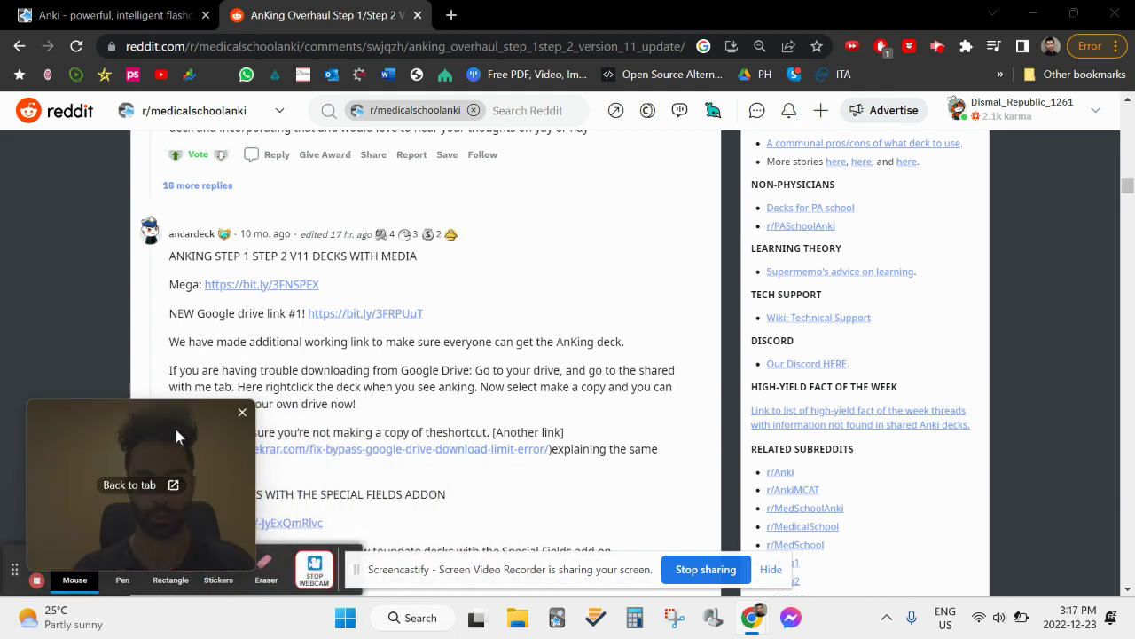
Return to Anki on Desktop 1 and sync the collection.
key(super+Tab)
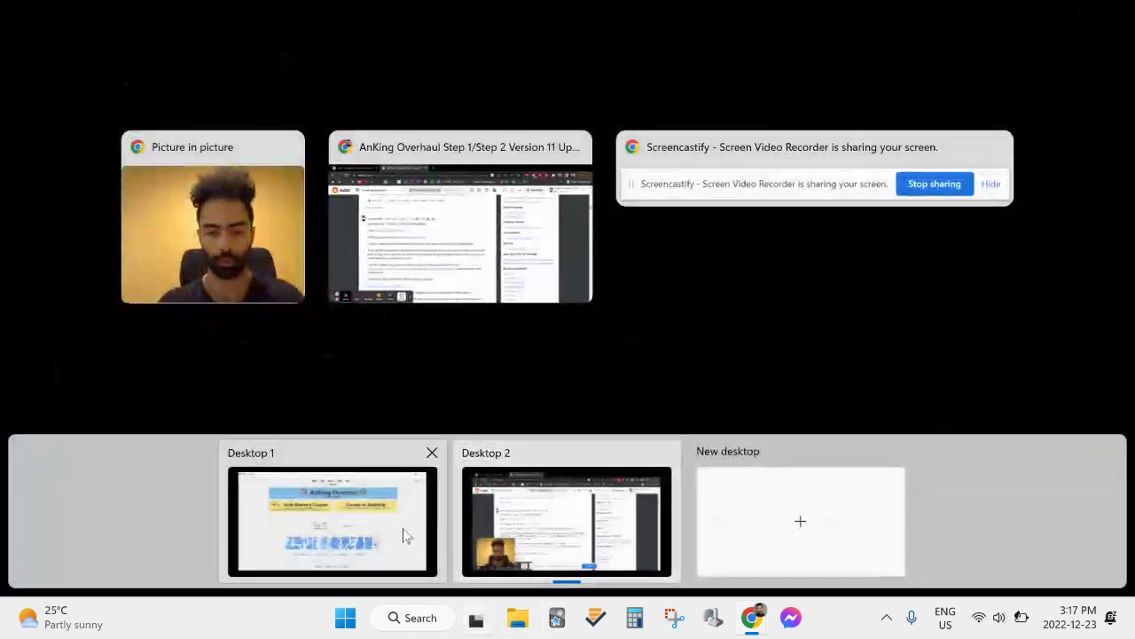
click(425, 532)
key(y)
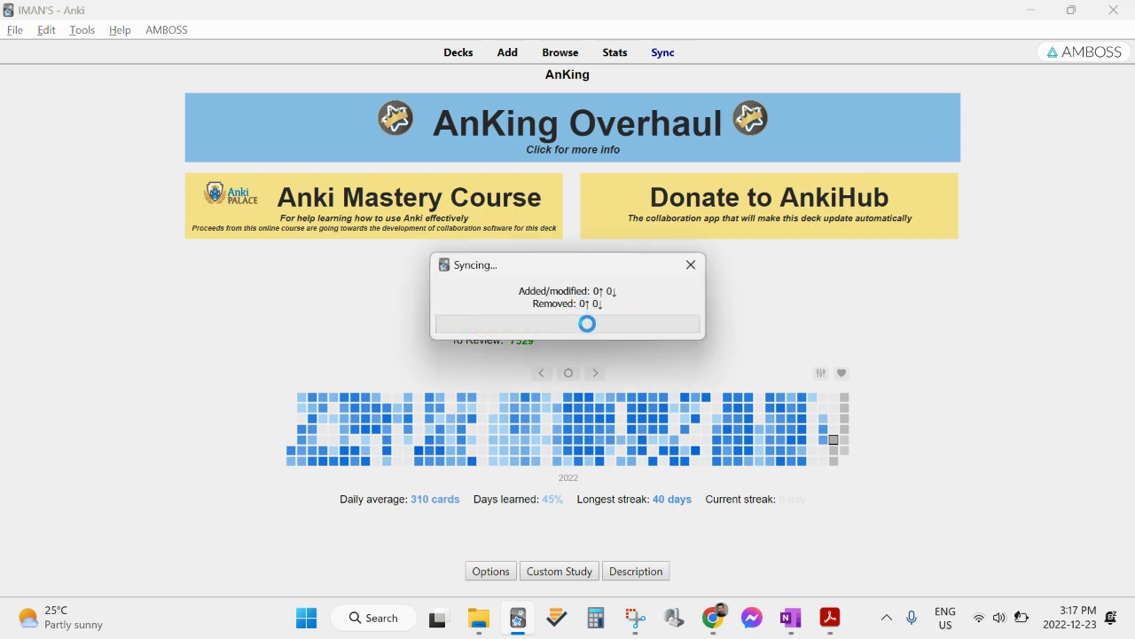
Close Anki and return to the Reddit thread with the deck links on Desktop 2.
mouse_move(527, 633)
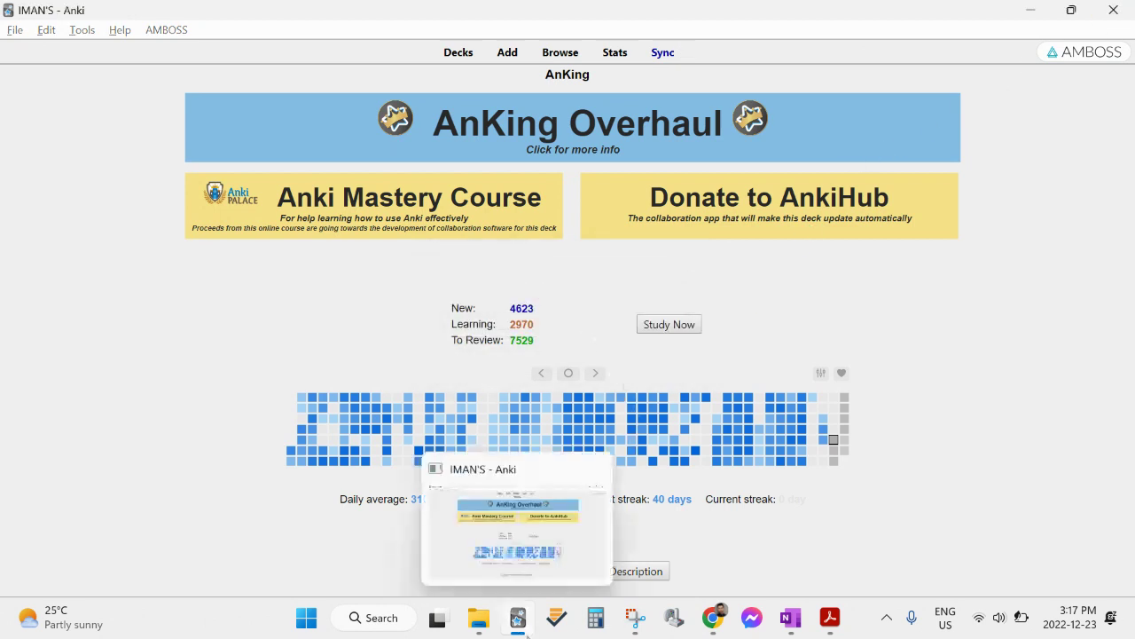
click(595, 467)
key(alt+Tab)
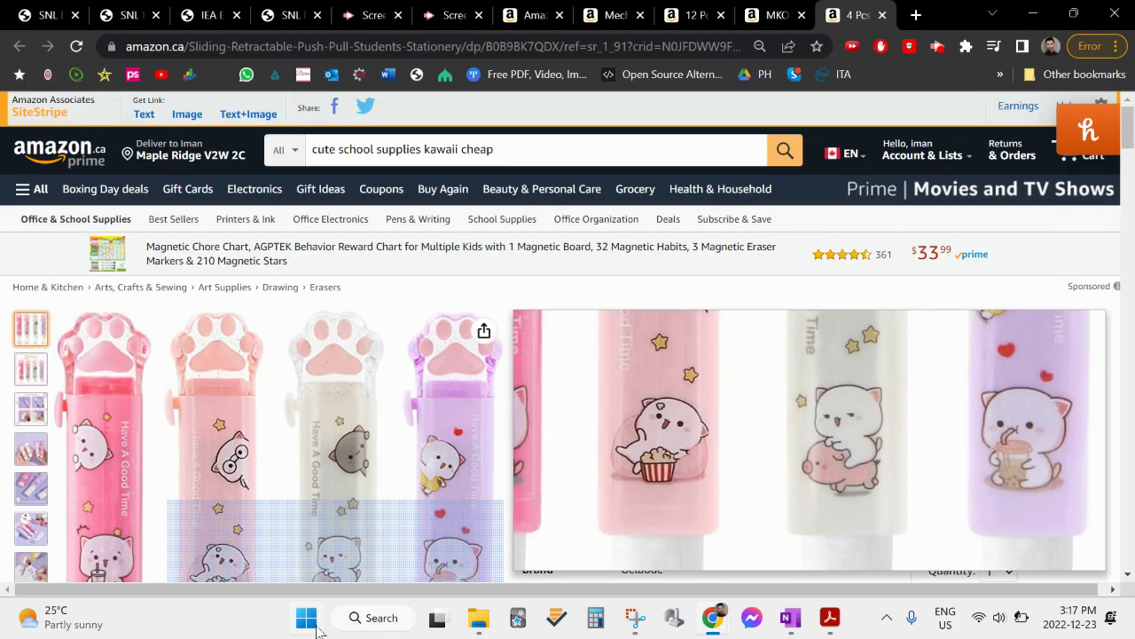
click(437, 627)
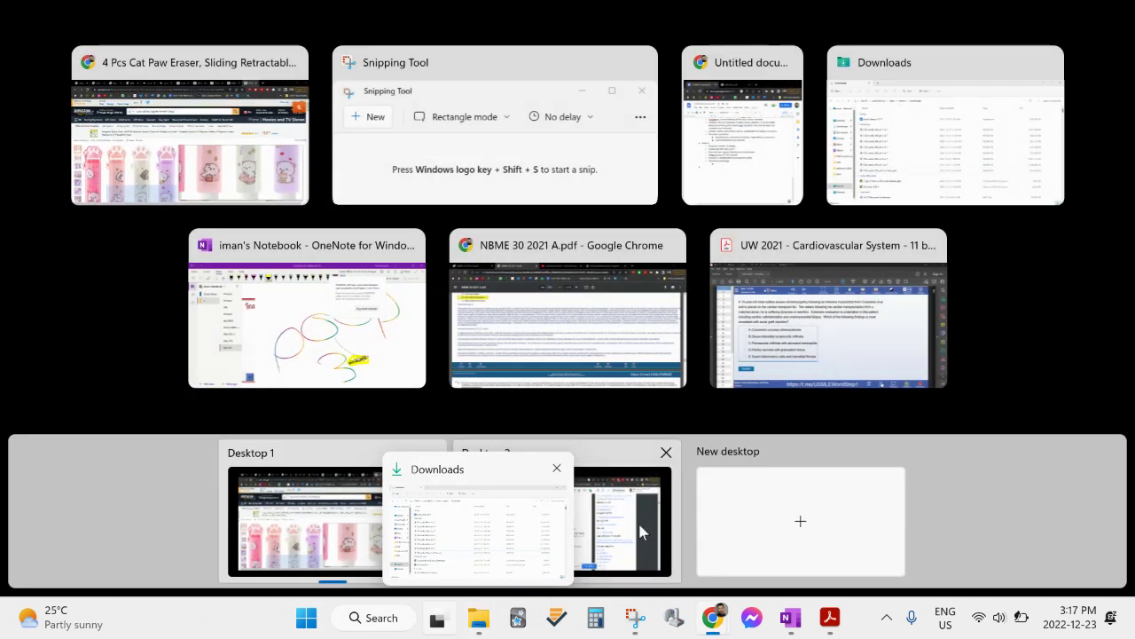
click(638, 520)
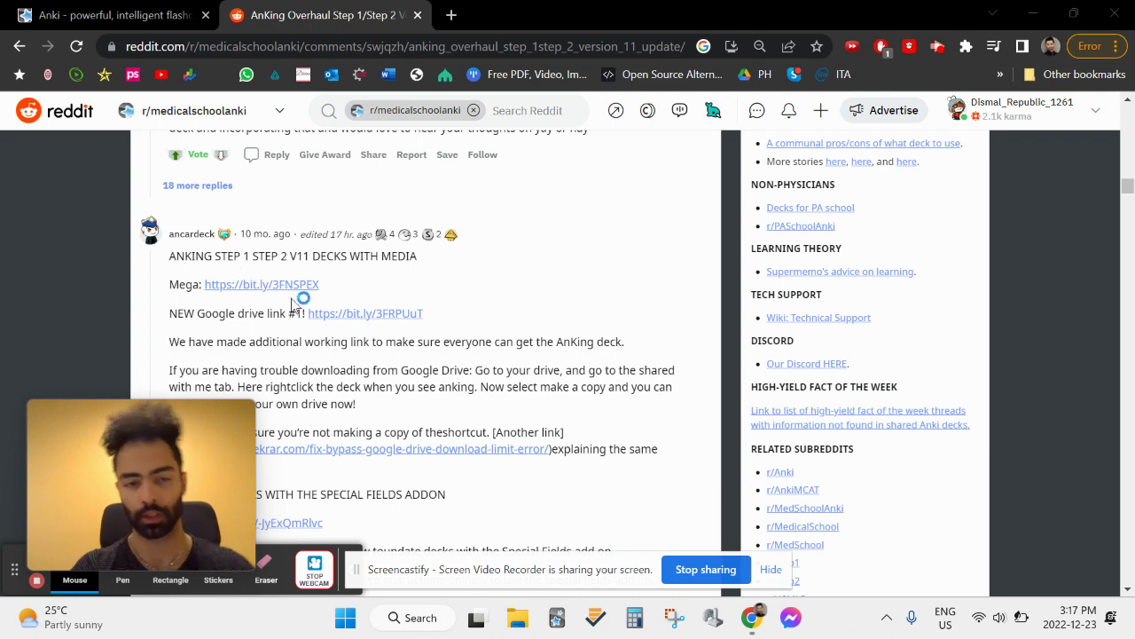
Switch from the Reddit thread to Anki and collapse the AnKing deck in the deck list.
click(69, 9)
click(319, 15)
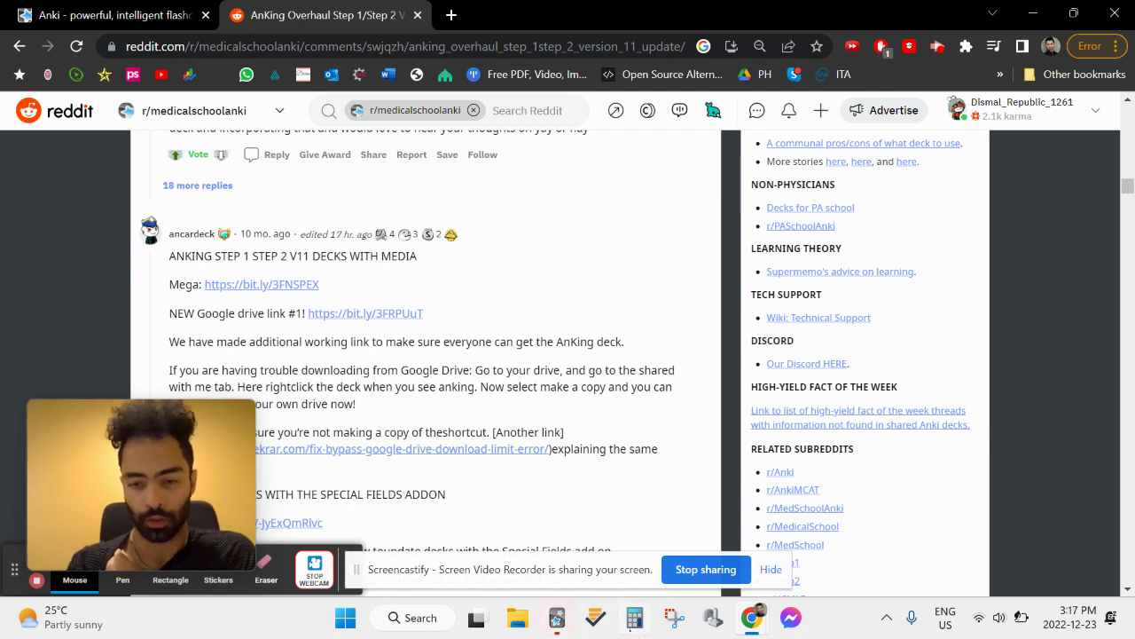
click(557, 621)
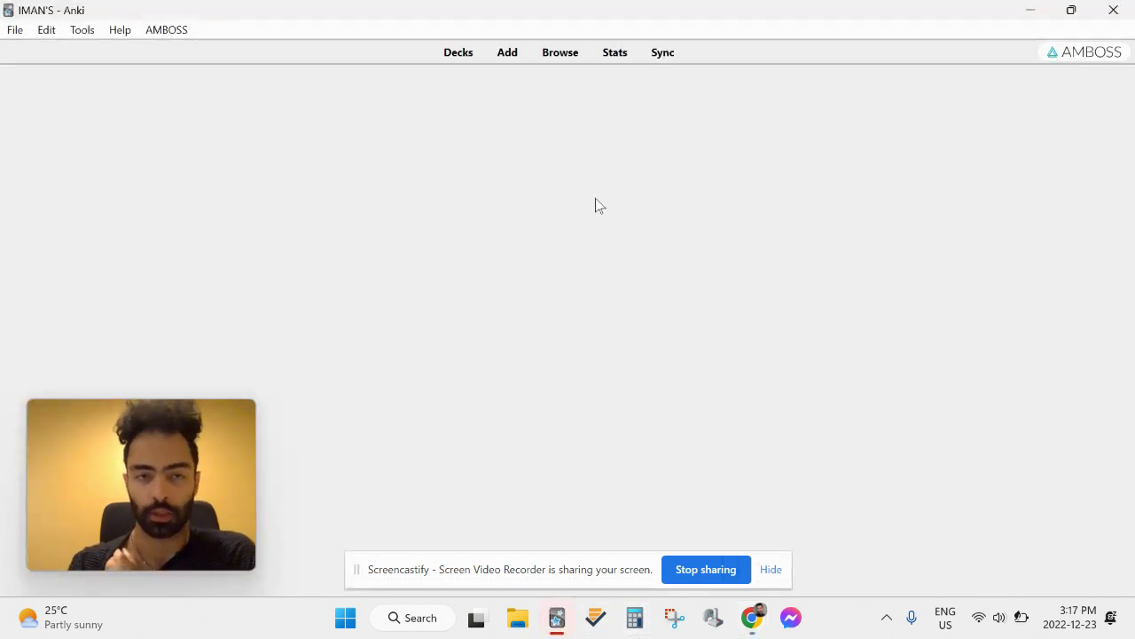
click(557, 53)
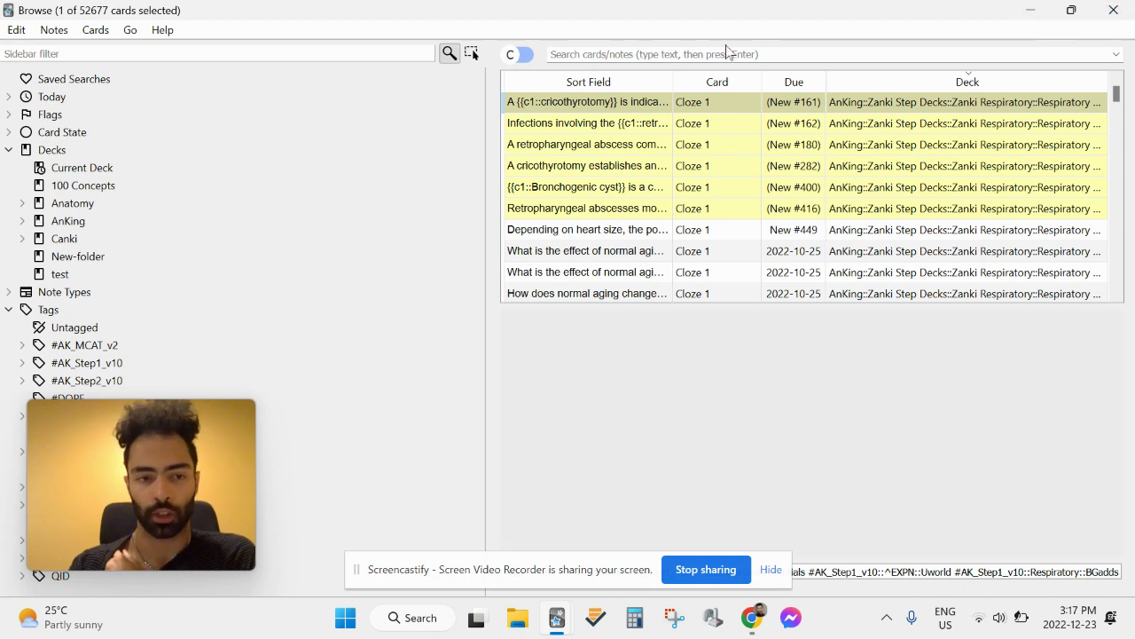
key(Escape)
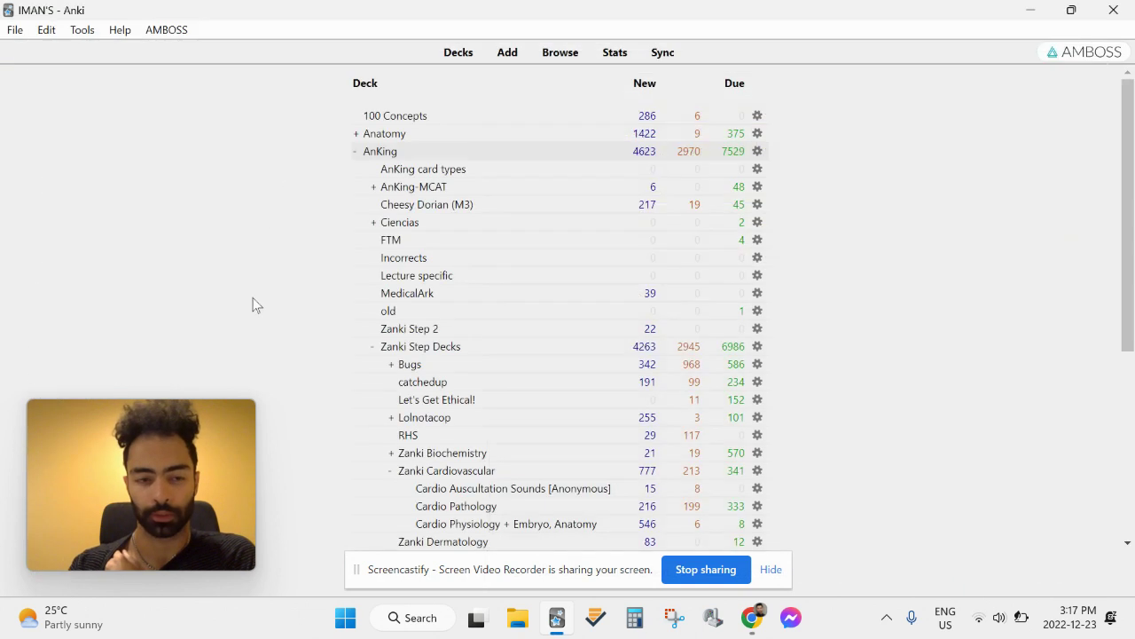
click(357, 152)
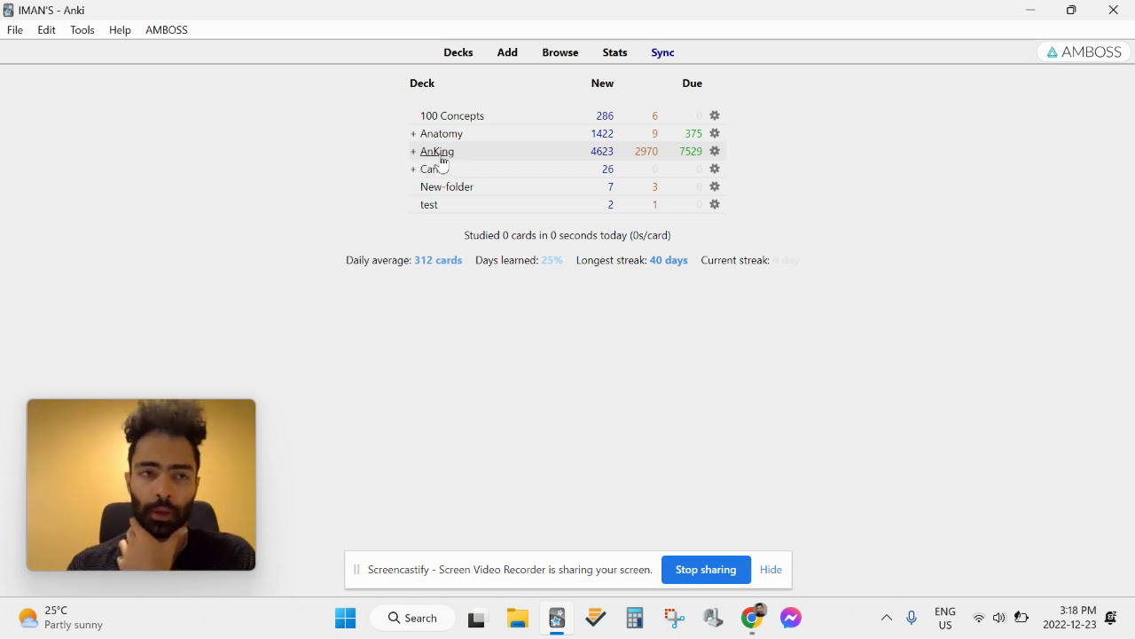
View the dialog for importing a deck file from the Downloads folder and close it without importing.
click(15, 30)
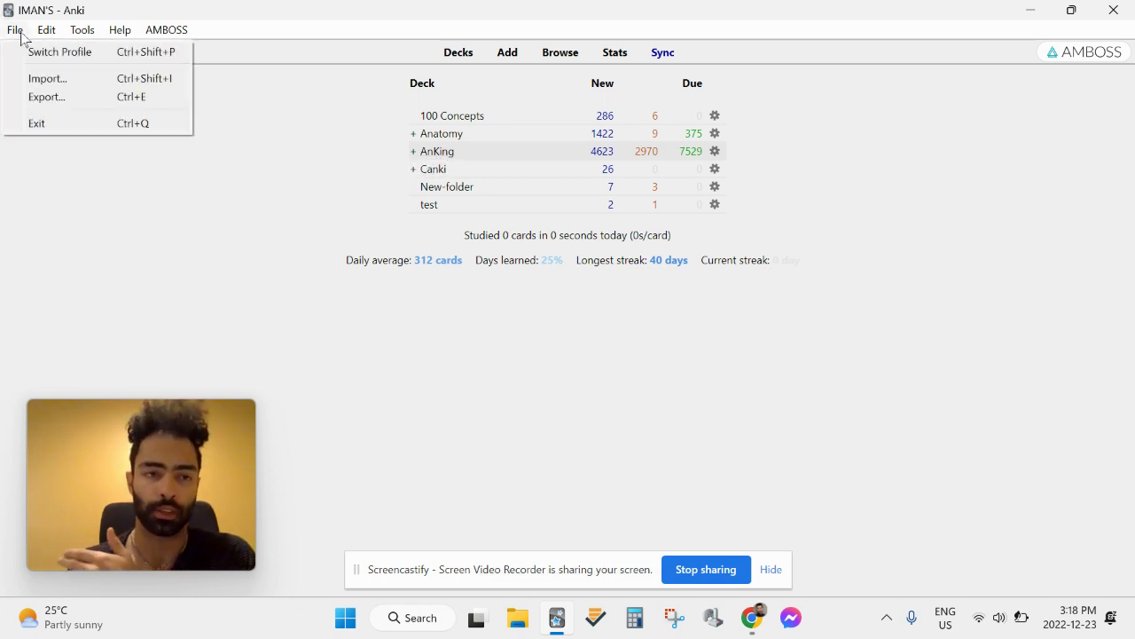
click(48, 79)
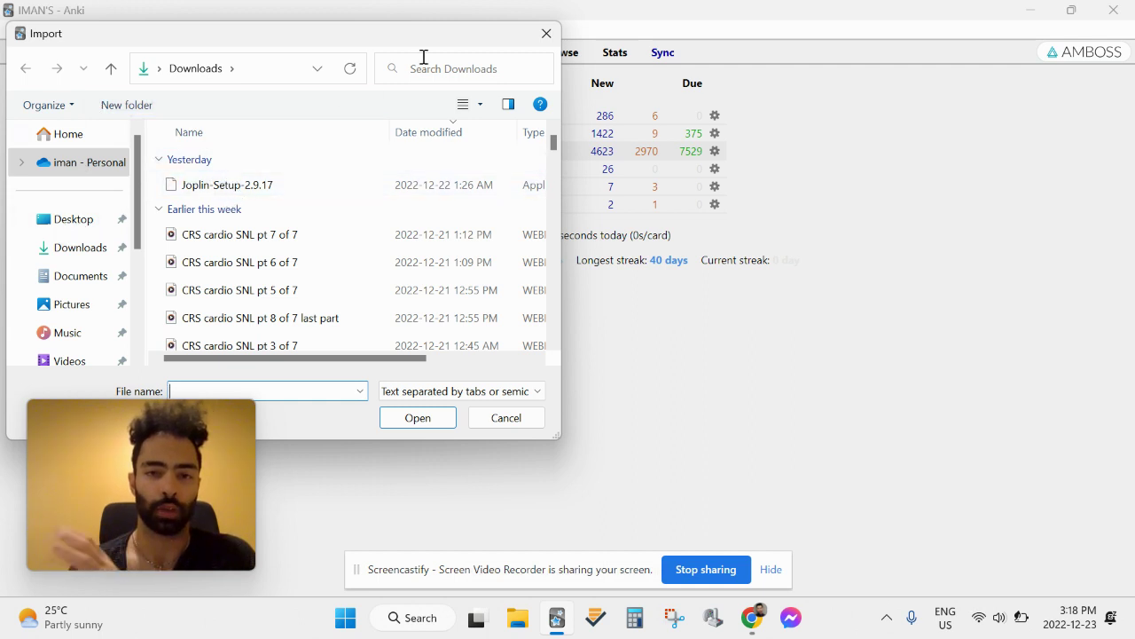
click(545, 32)
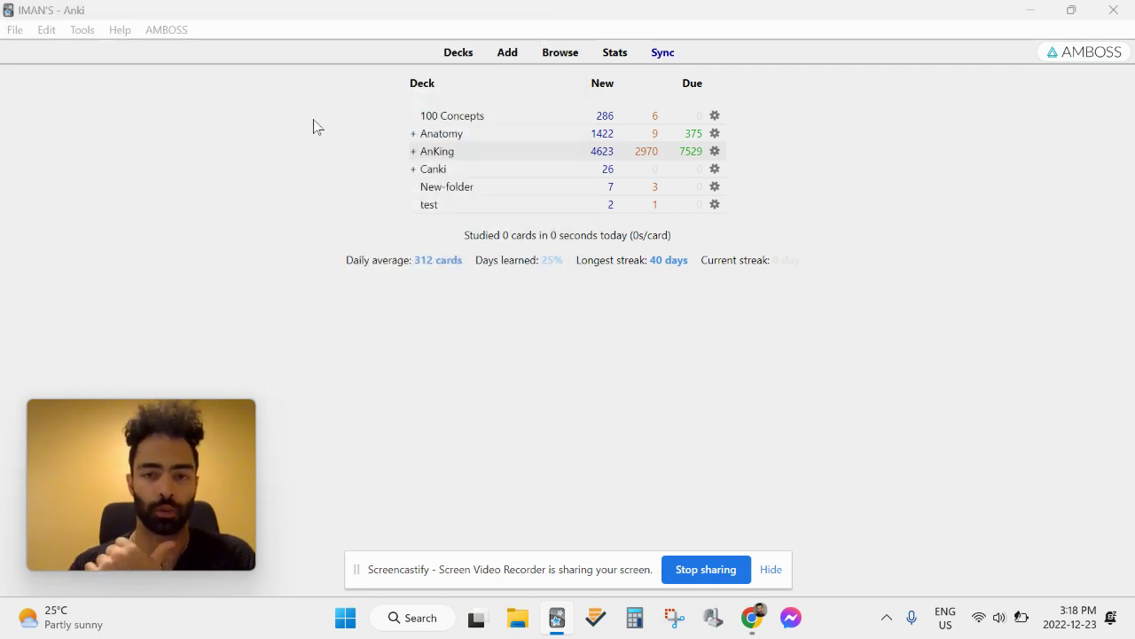
Open the card browser and expand the #AK_Step1_v10 tag to show its resource tags.
click(561, 55)
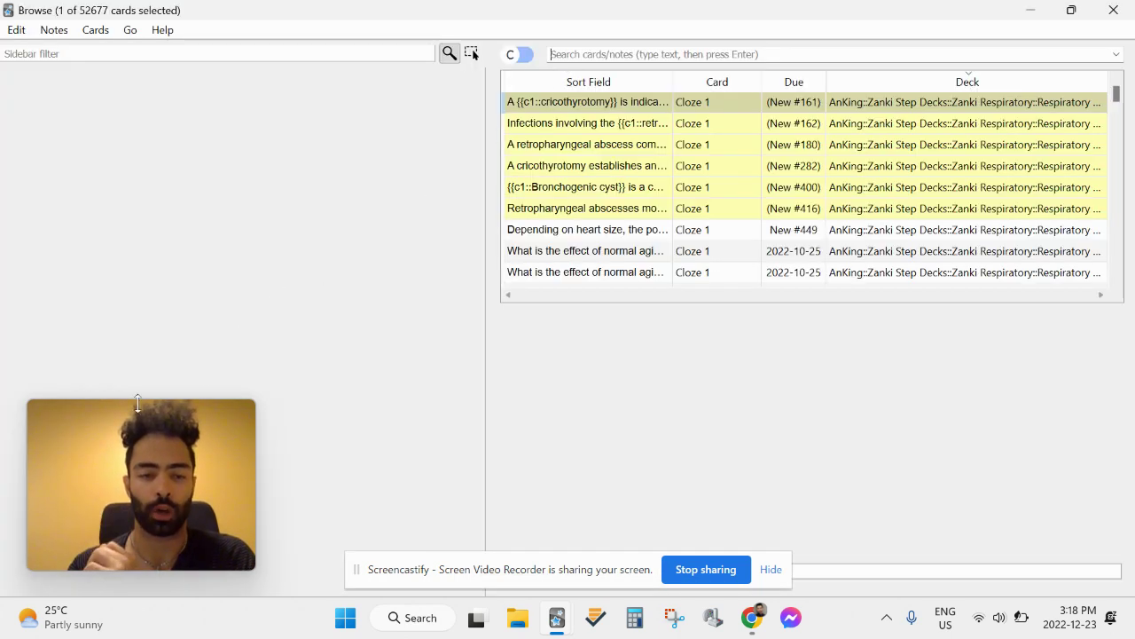
drag(122, 413, 841, 162)
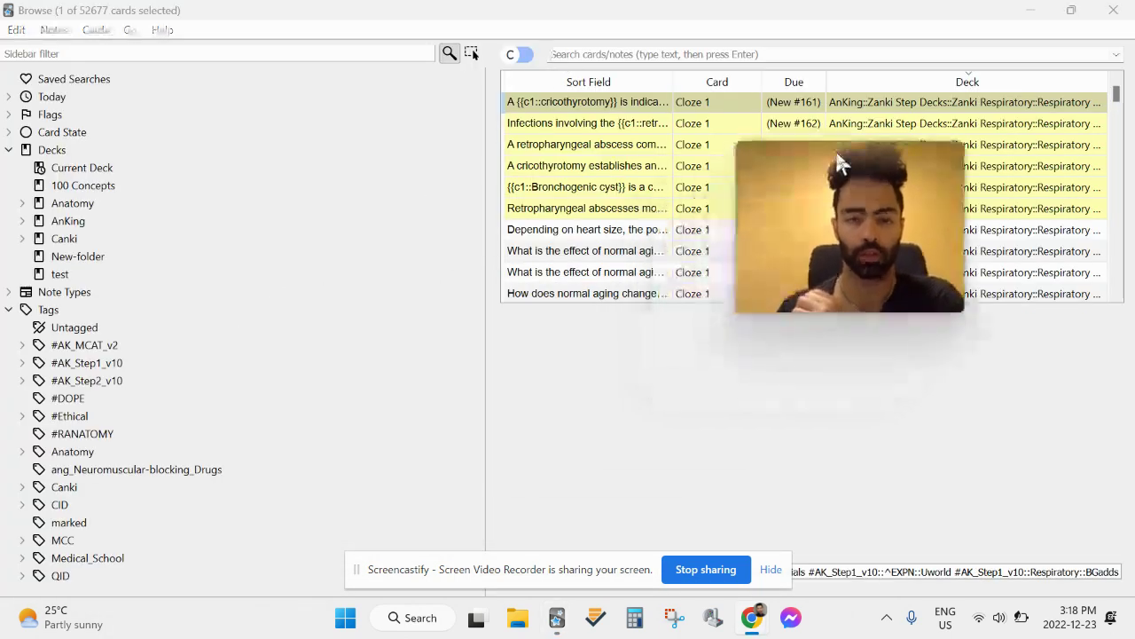
click(51, 312)
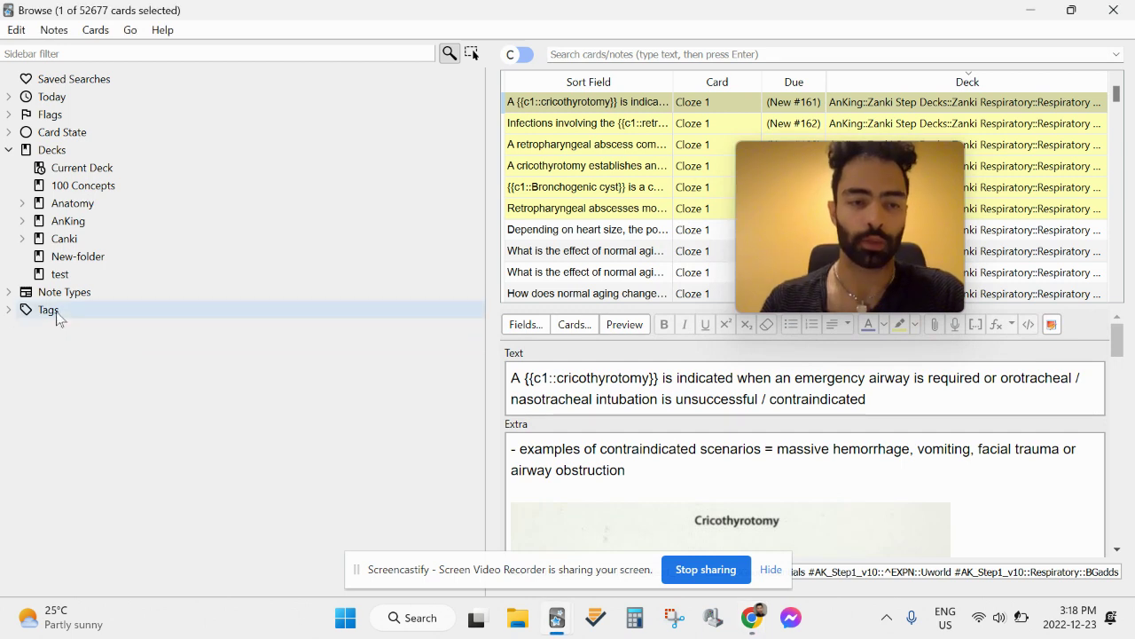
click(9, 310)
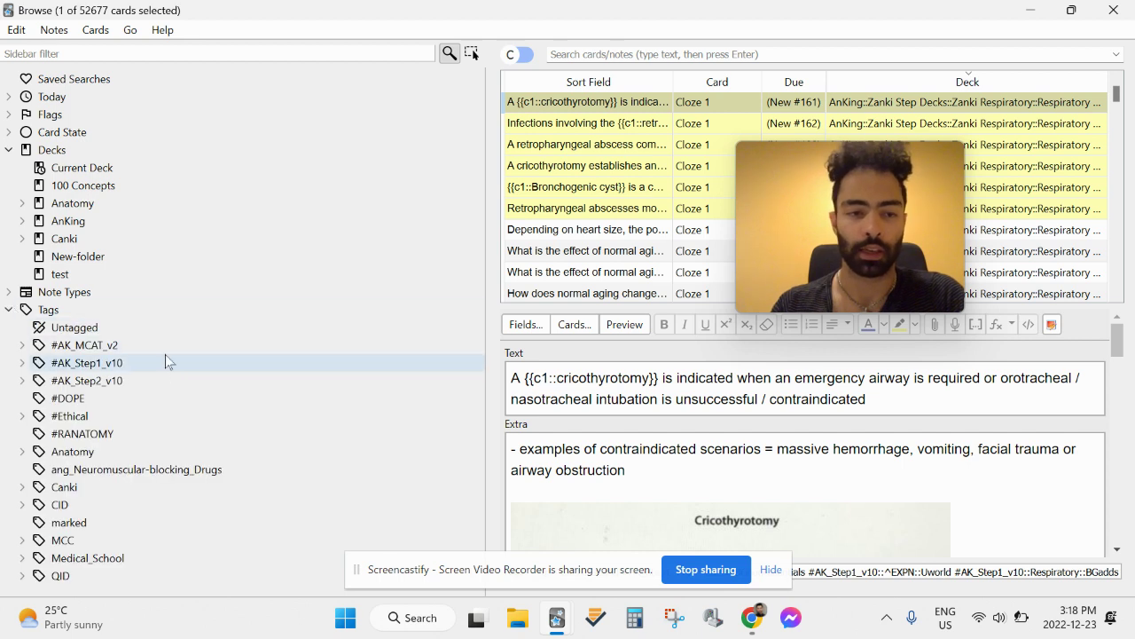
click(22, 363)
scroll(260, 395, down, 2)
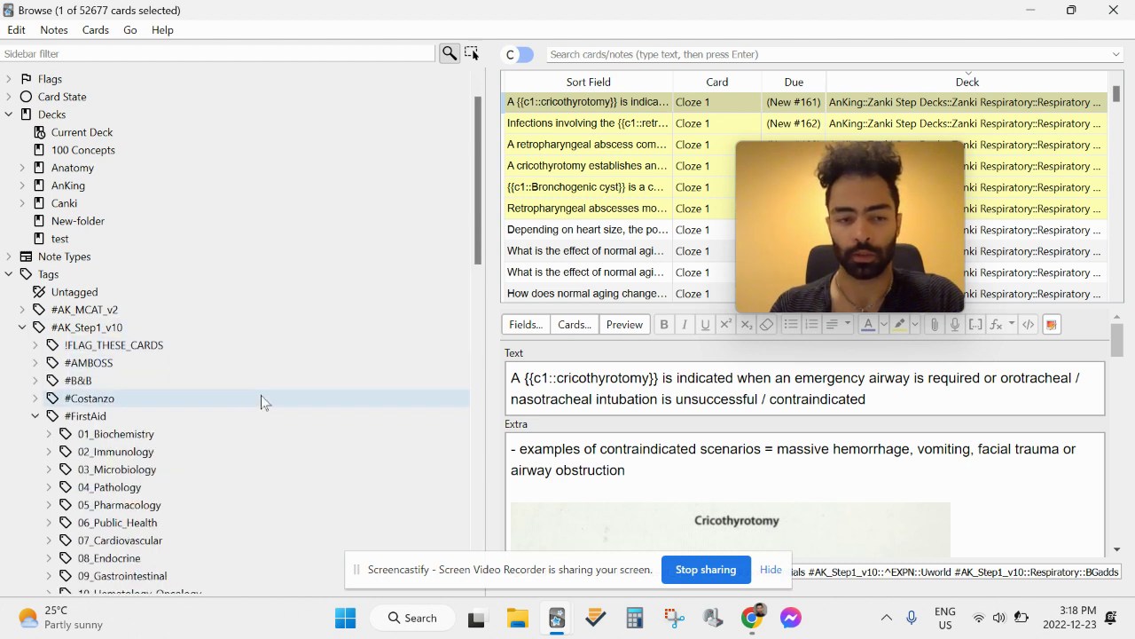
Collapse the #FirstAid tag and expand #Pathoma down to the subtags of its 01_Growth_Adaptations chapter.
click(35, 345)
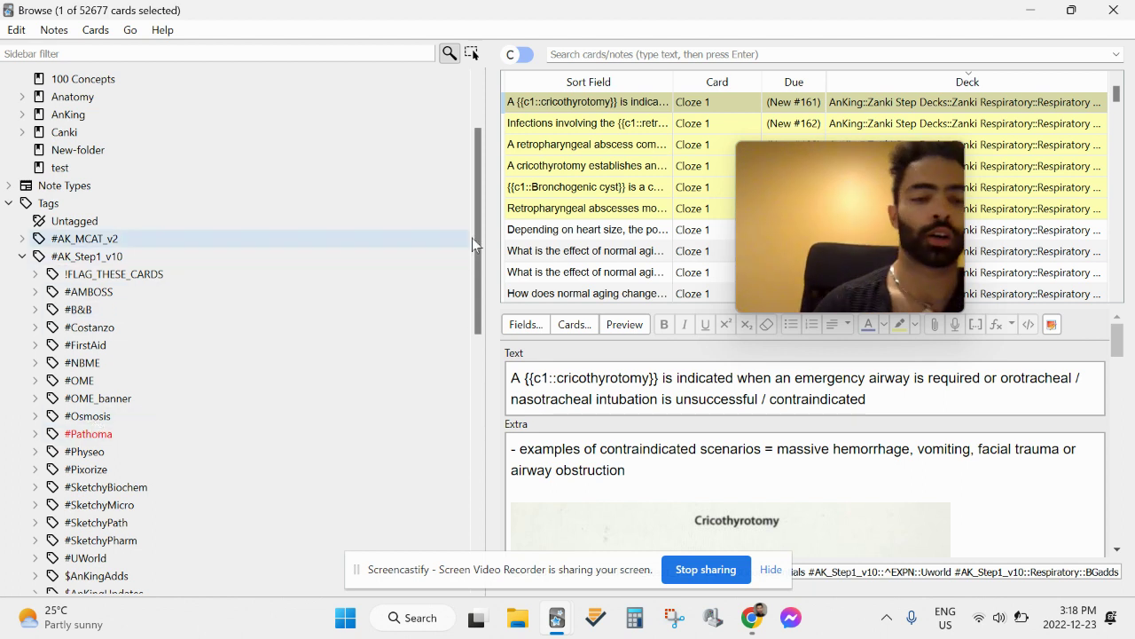
click(36, 434)
scroll(254, 436, down, 3)
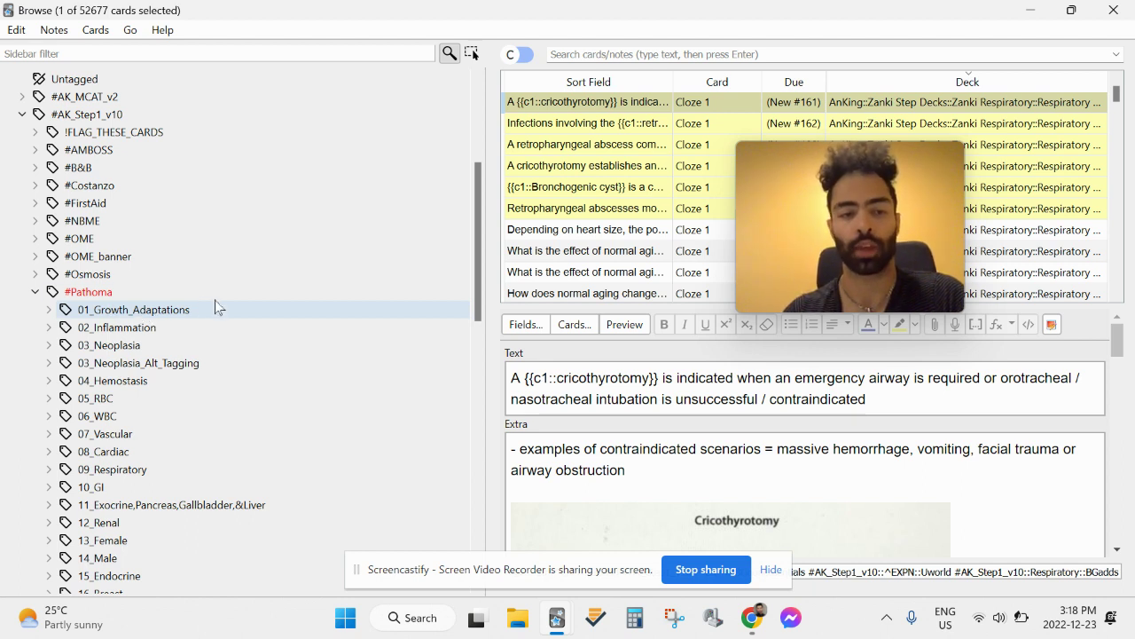
click(49, 310)
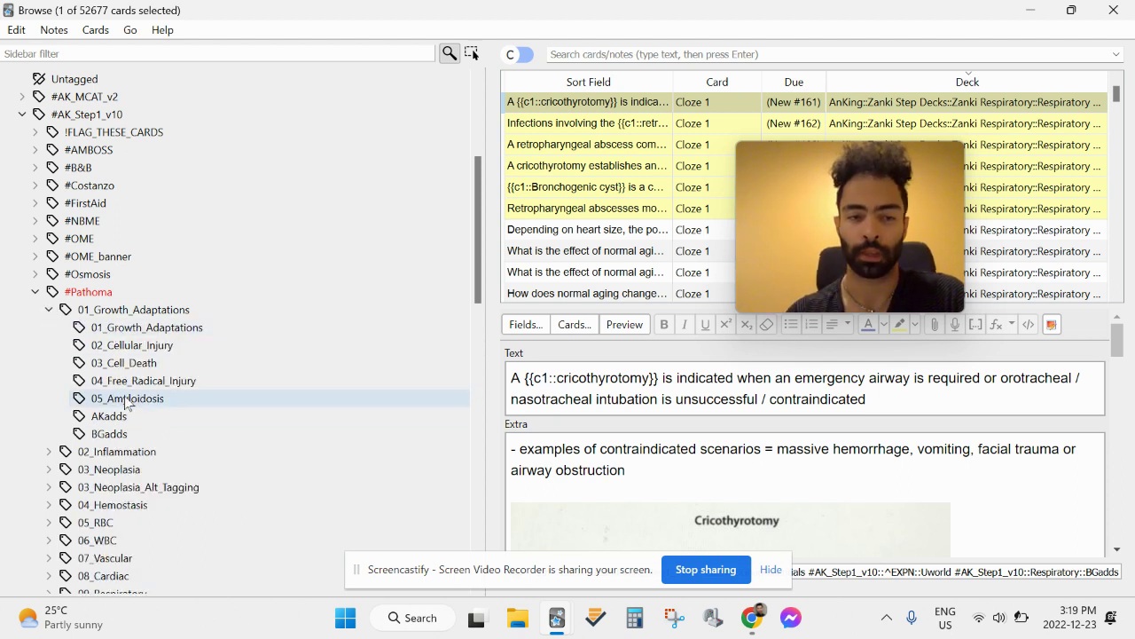
Step through the subtags of Pathoma chapter 01 to view their cards, ending on the 01_Growth_Adaptations subtag.
click(124, 328)
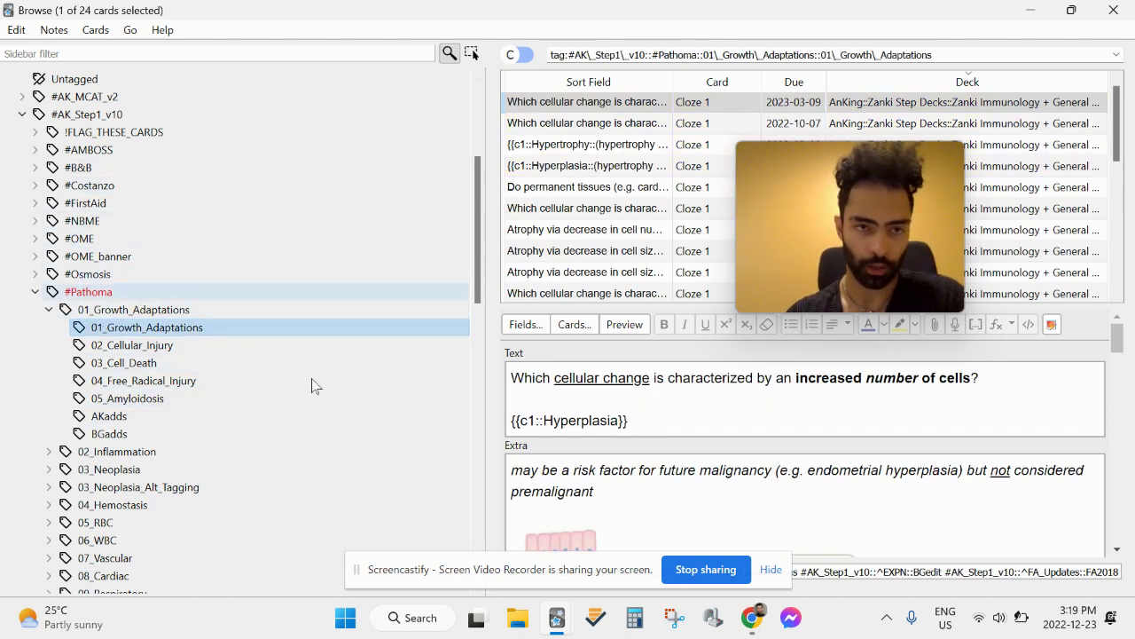
click(124, 345)
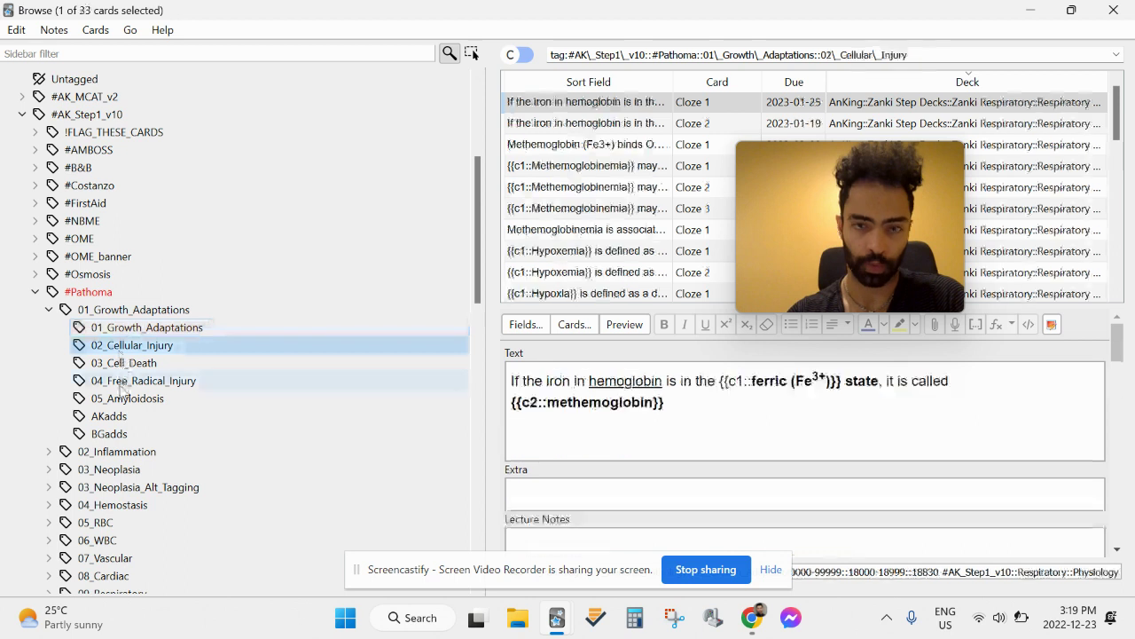
key(Down)
key(Down)
key(Up)
key(Up)
key(Up)
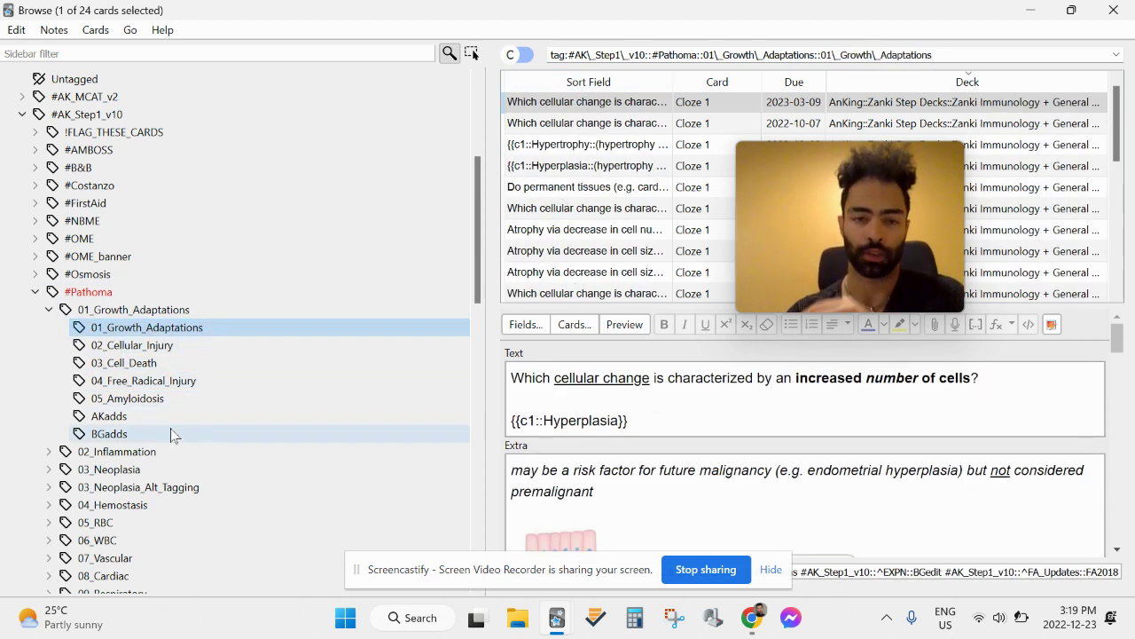
click(129, 398)
click(127, 328)
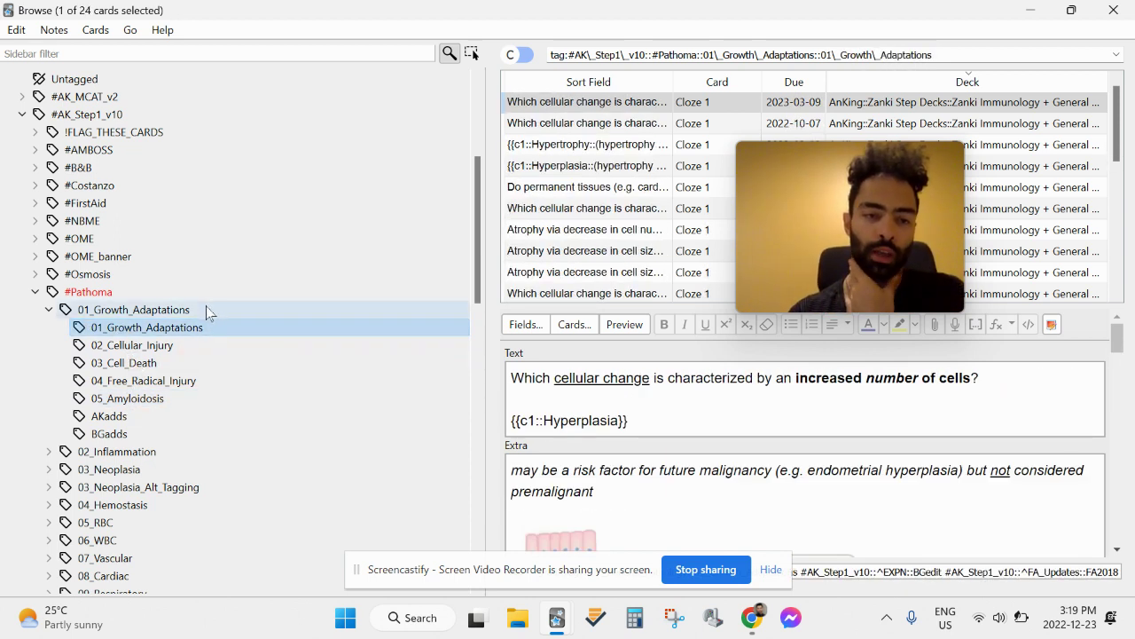
View the cards tagged 02_Cellular_Injury and 03_Cell_Death, and finally all cards of the parent 01_Growth_Adaptations chapter tag.
mouse_move(870, 147)
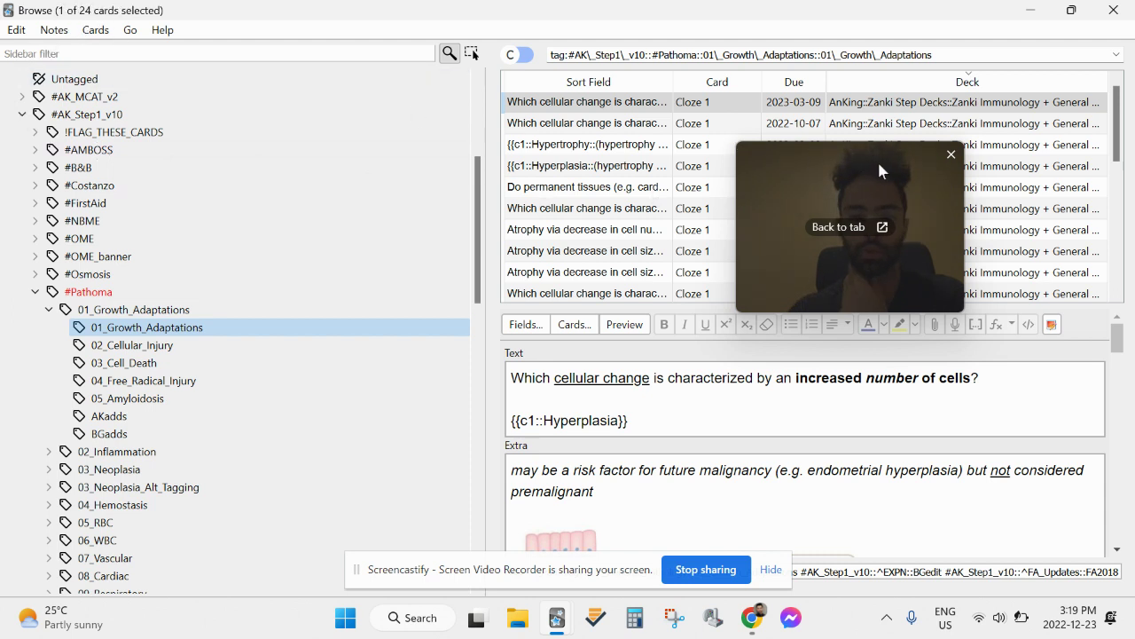
click(149, 348)
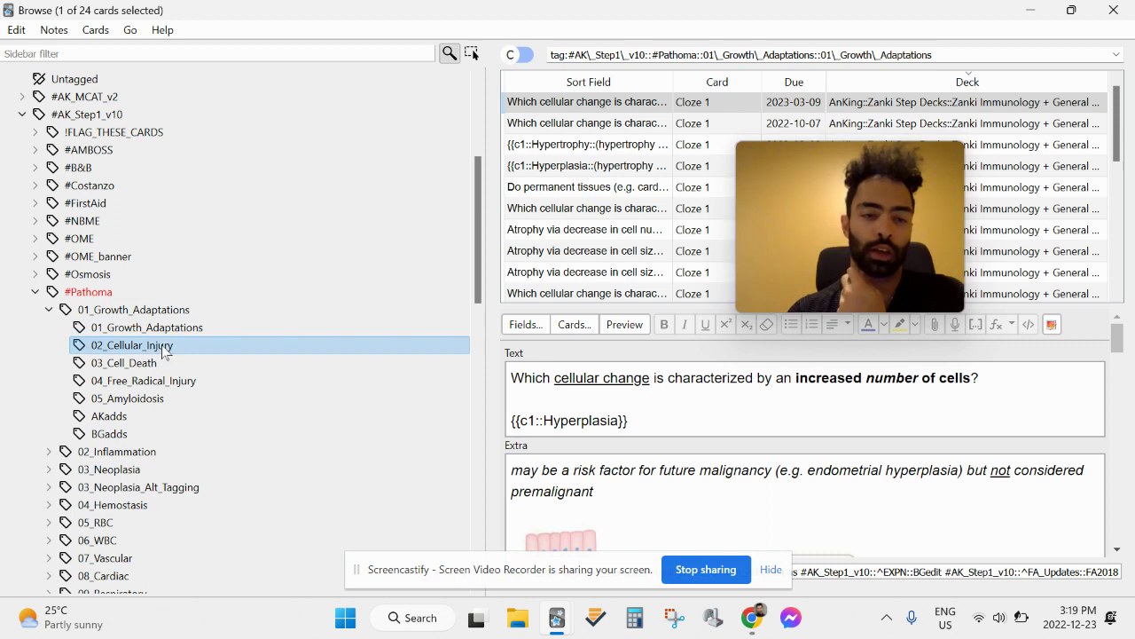
click(163, 363)
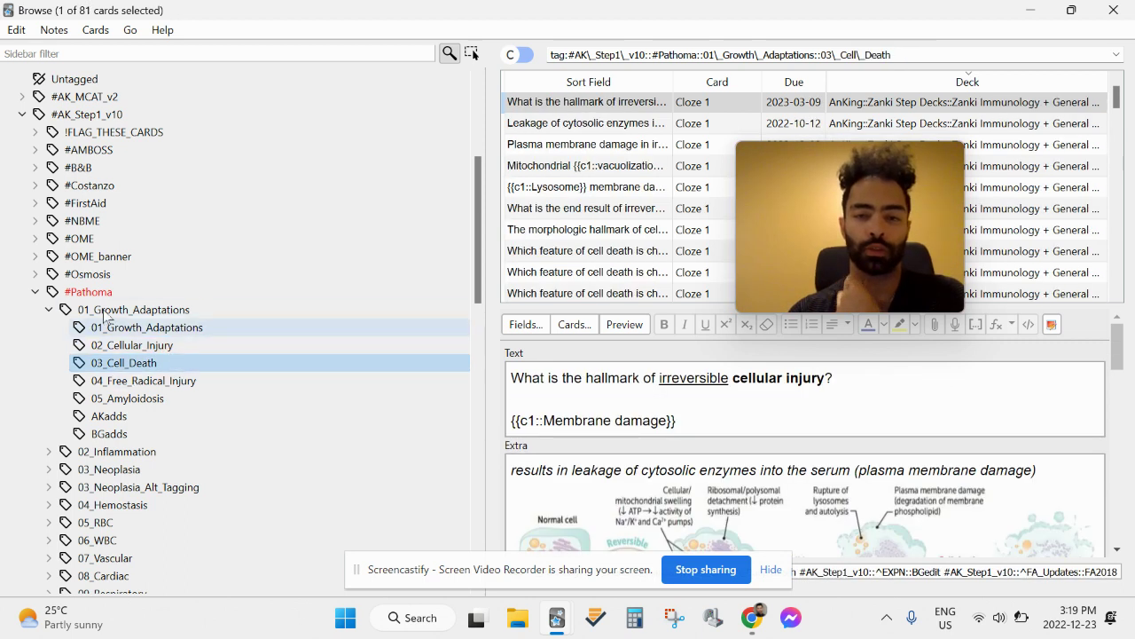
mouse_move(810, 159)
drag(809, 169, 760, 340)
click(133, 310)
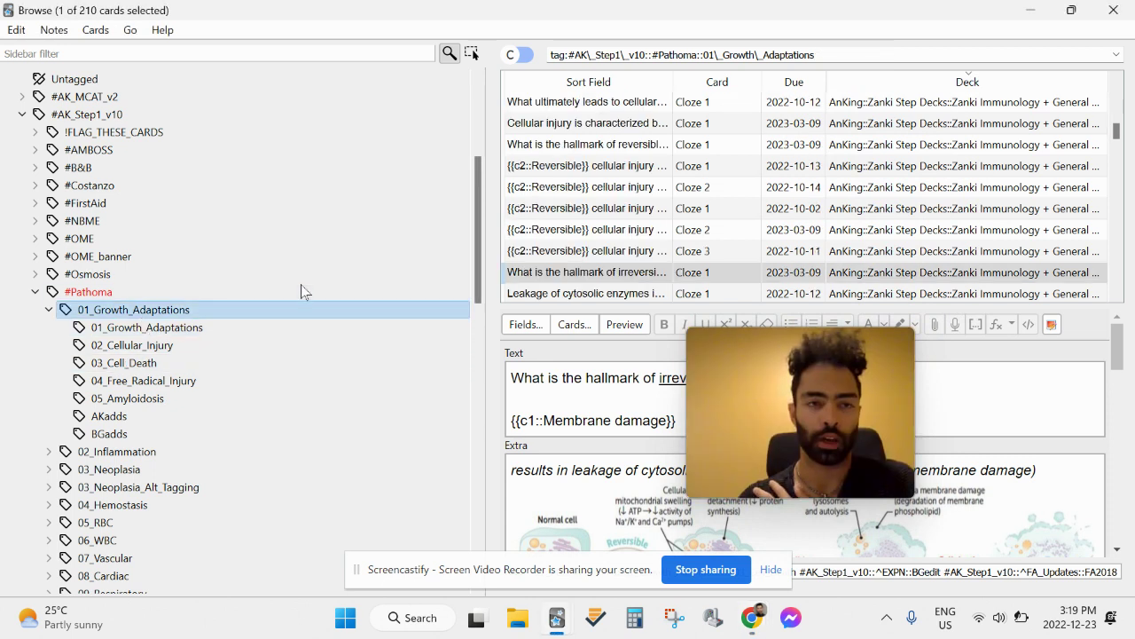
Compare the cards of the first three Pathoma chapter 01 subtags and look through the 01_Growth_Adaptations subtag's card list.
click(142, 329)
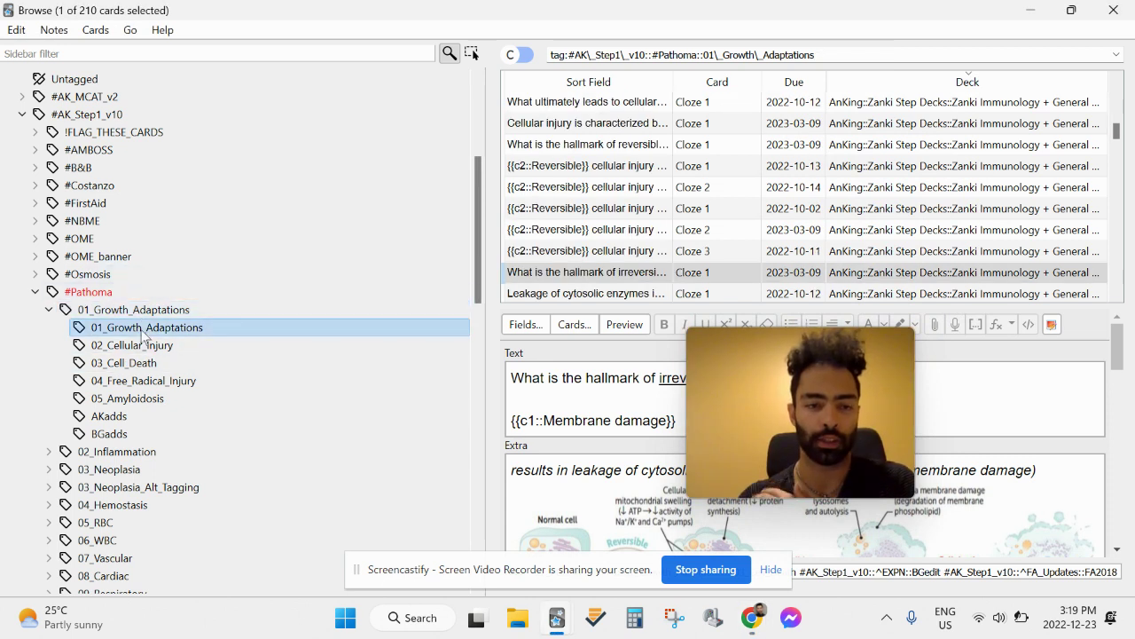
click(146, 346)
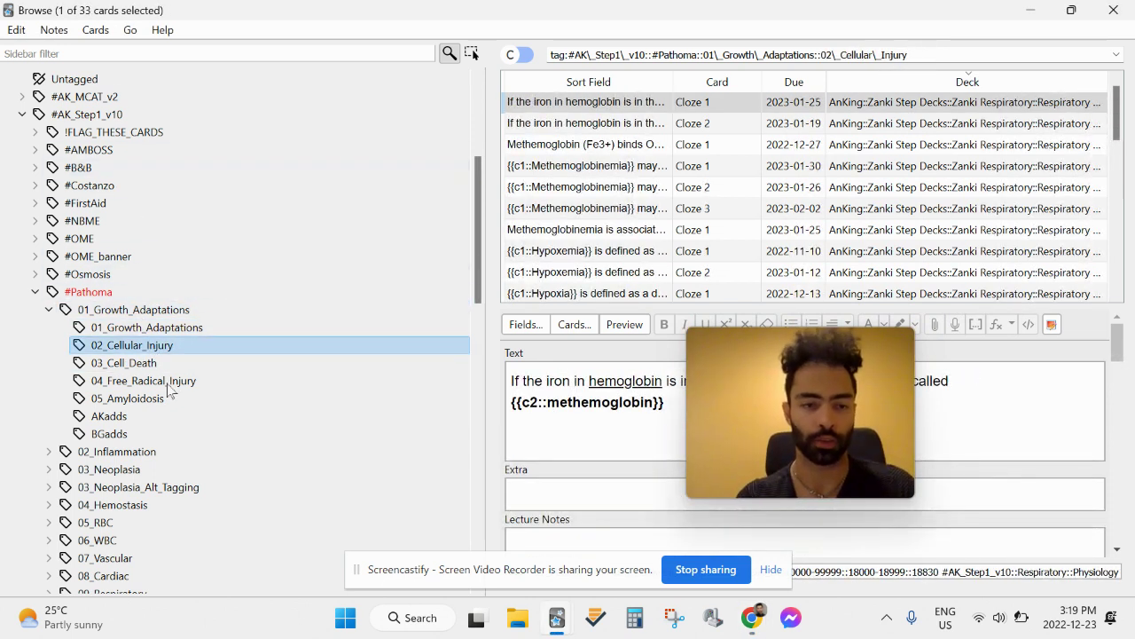
click(140, 365)
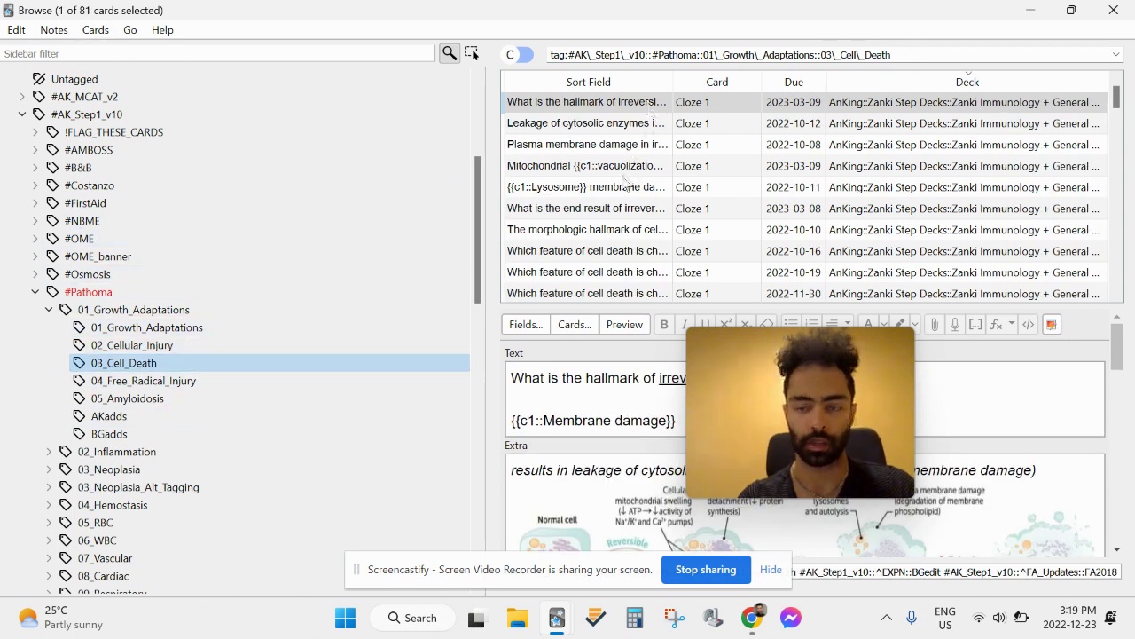
click(106, 329)
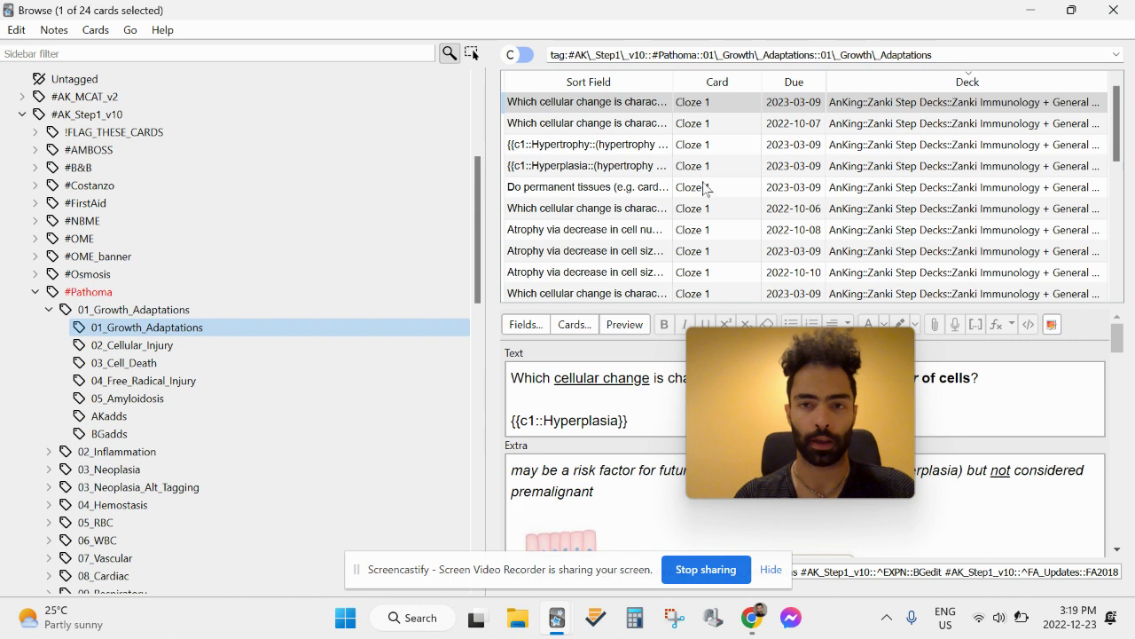
scroll(705, 188, down, 3)
scroll(705, 189, up, 5)
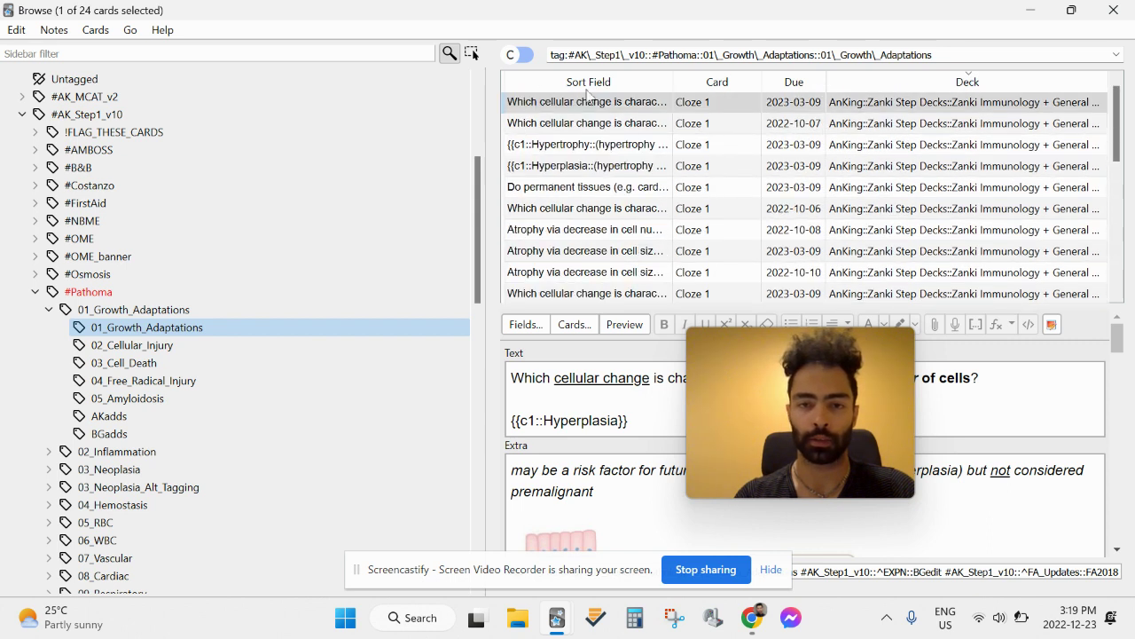
scroll(584, 274, down, 3)
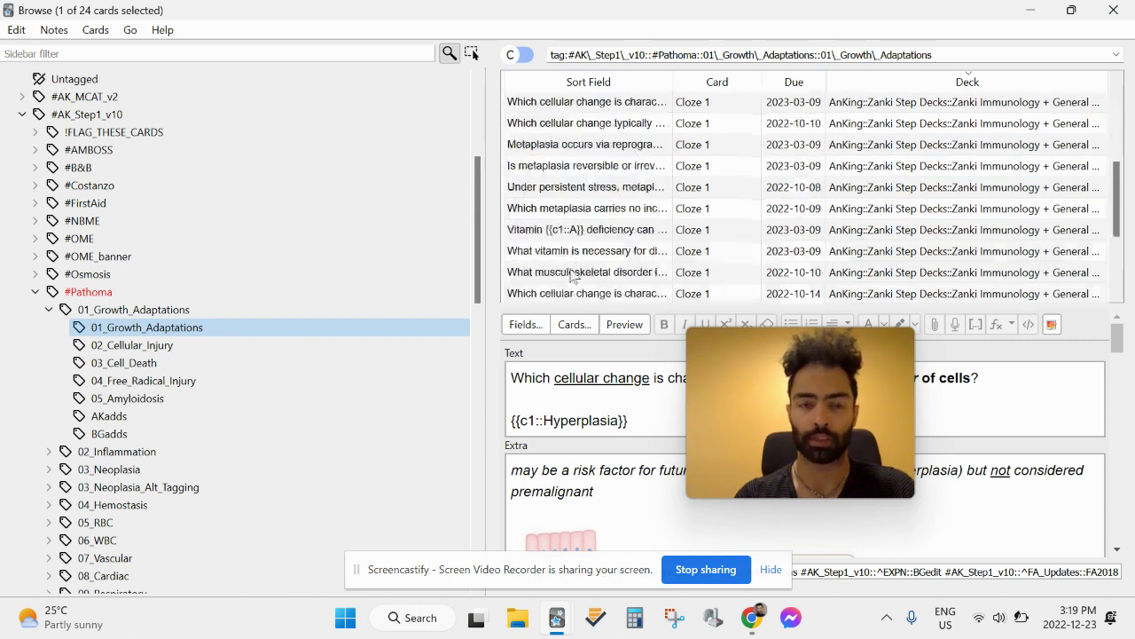
List the cards tagged 03_Cell_Death and 04_Free_Radical_Injury, and collapse the 01_Growth_Adaptations chapter under #Pathoma.
click(151, 366)
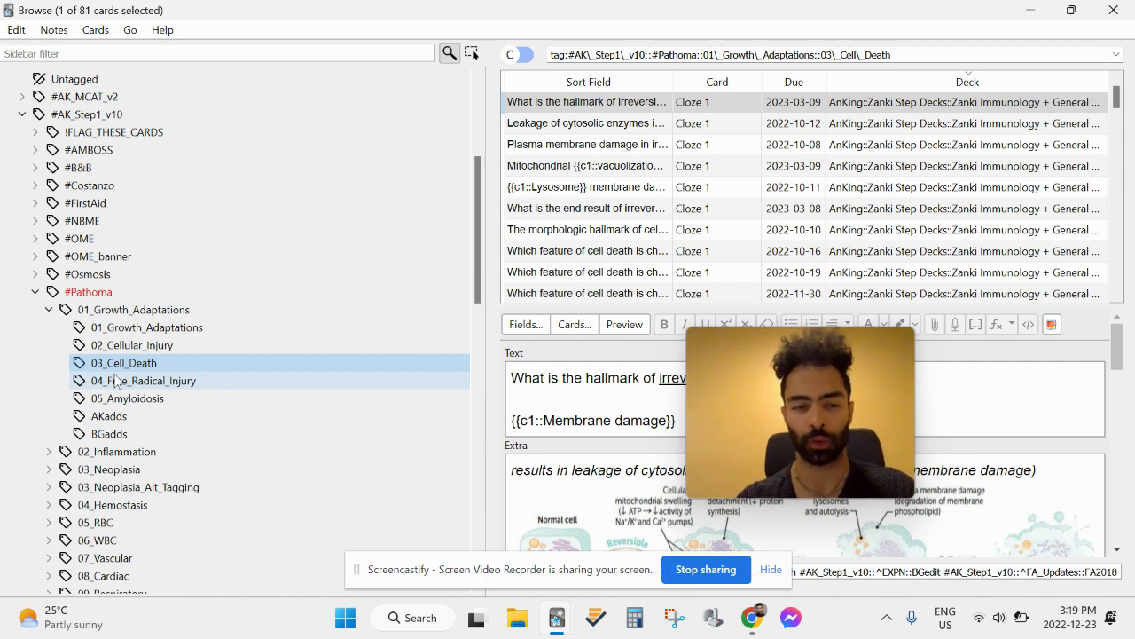
click(141, 380)
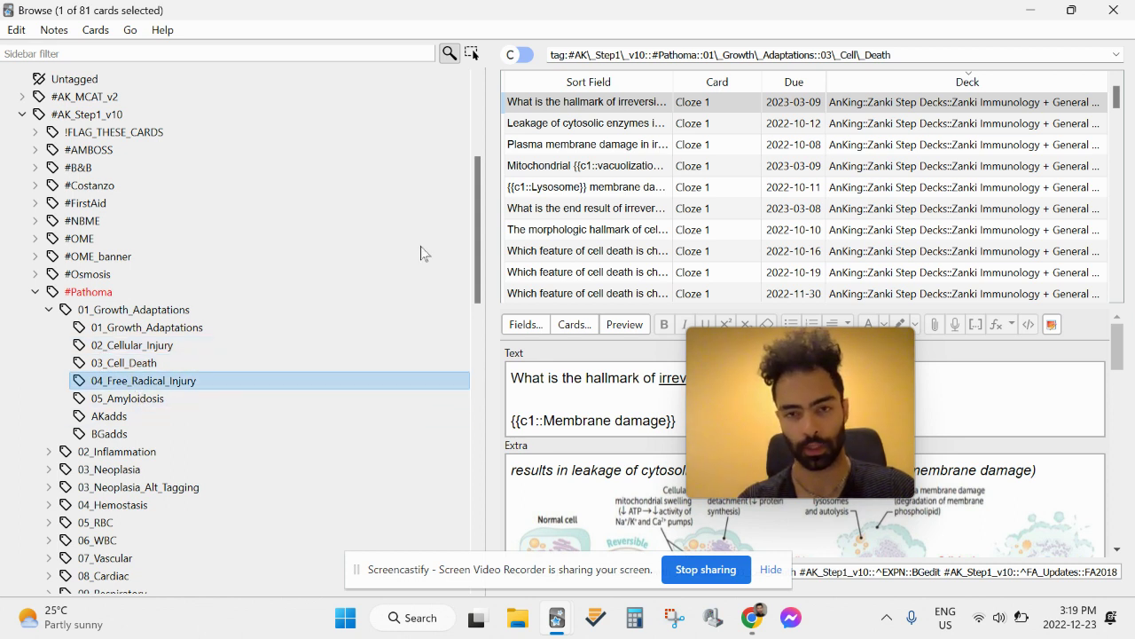
scroll(716, 210, down, 3)
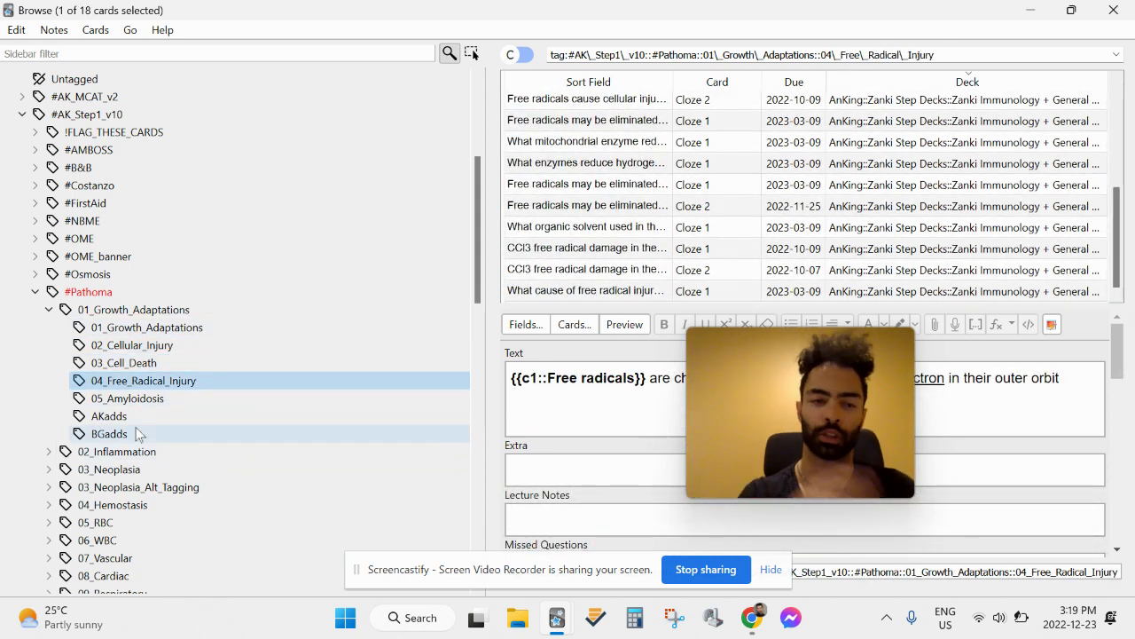
click(49, 310)
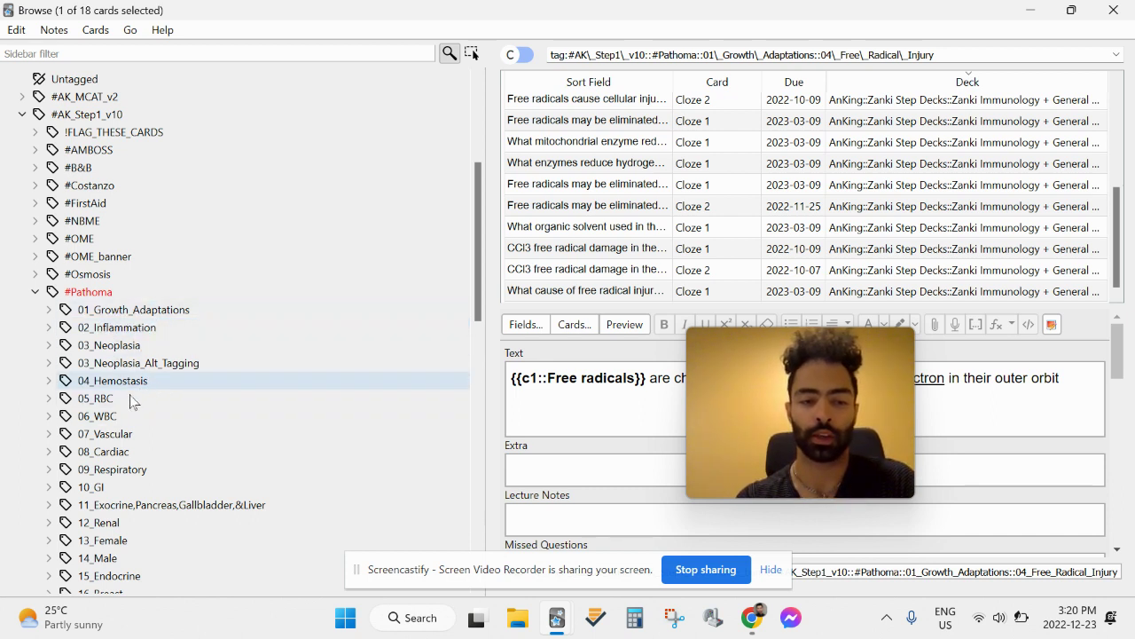
scroll(124, 413, down, 1)
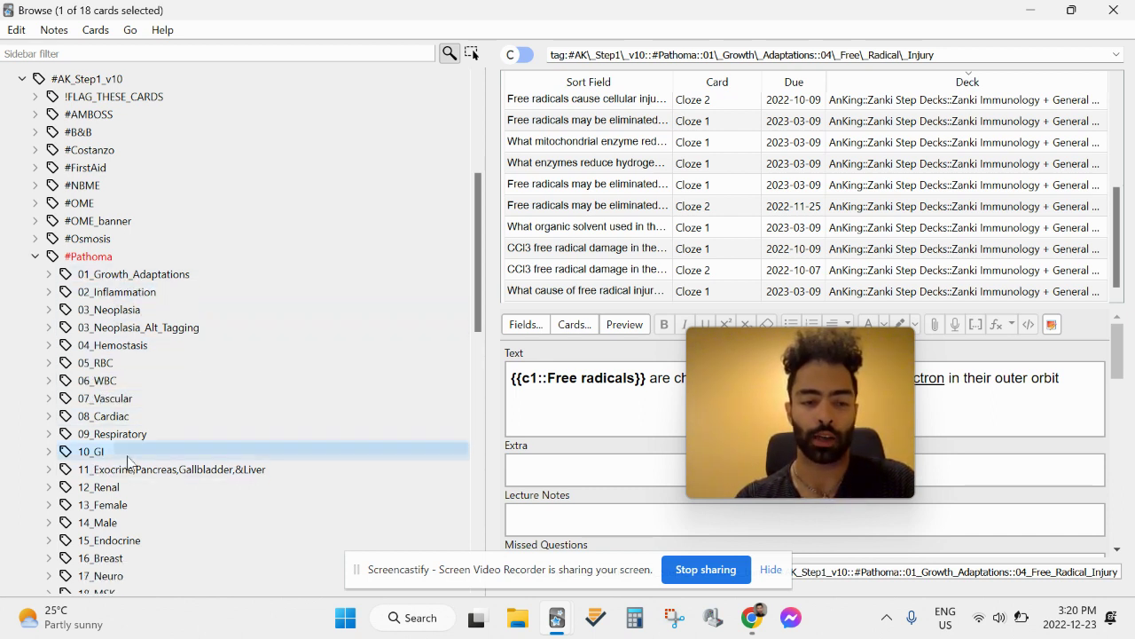
List the #Pathoma cards tagged 10_GI, and show the cards of the whole #Pathoma tag with its chapters collapsed.
click(96, 452)
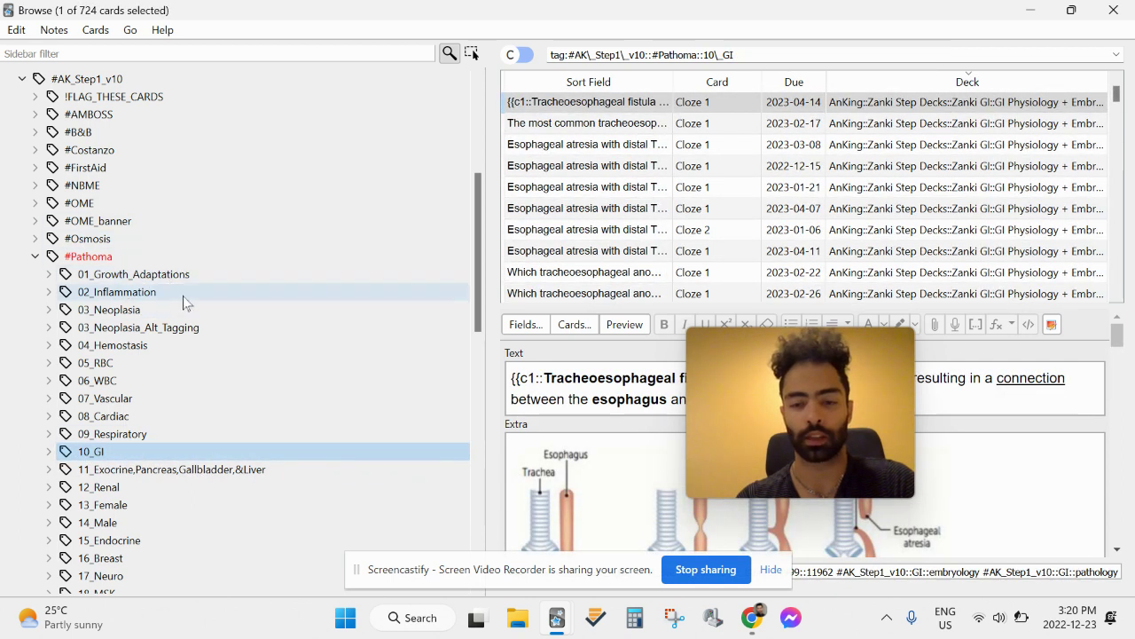
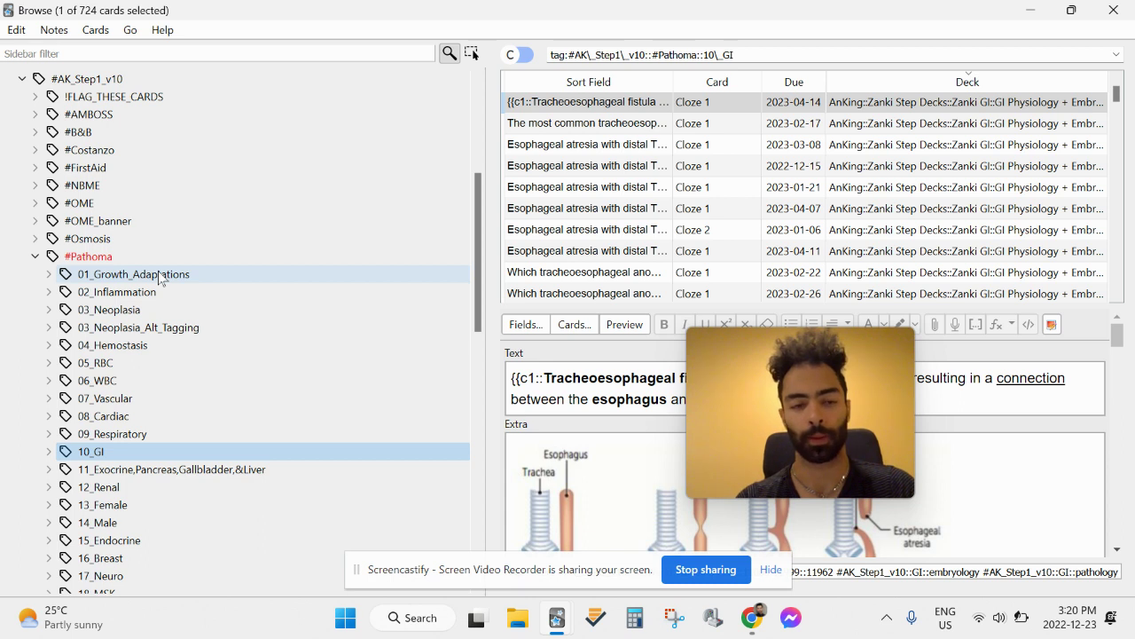
scroll(286, 494, down, 3)
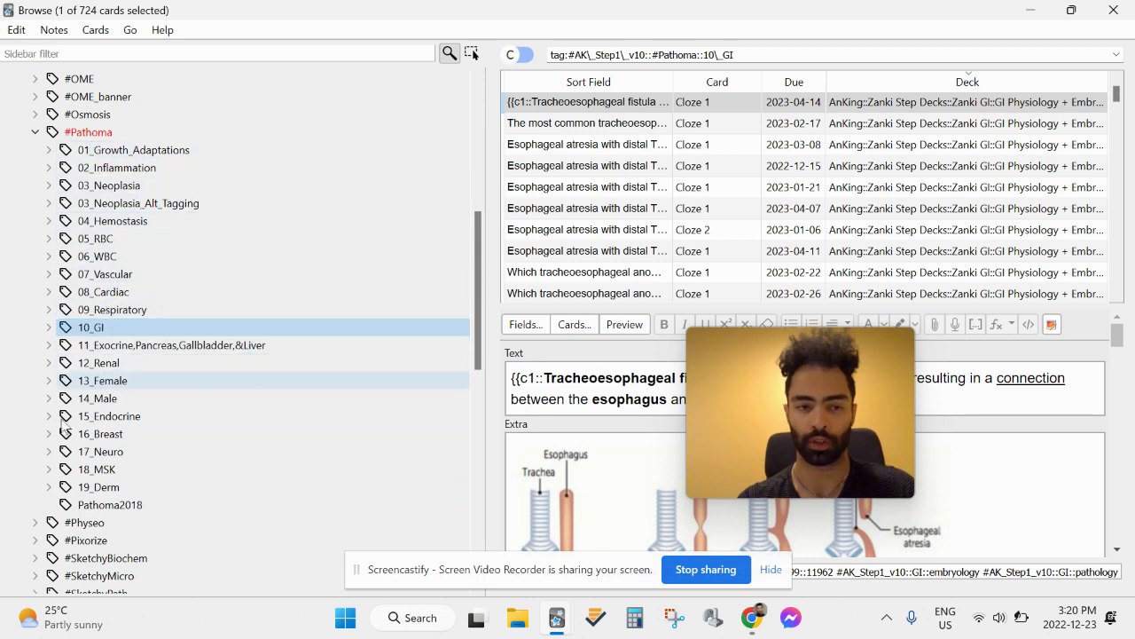
click(36, 132)
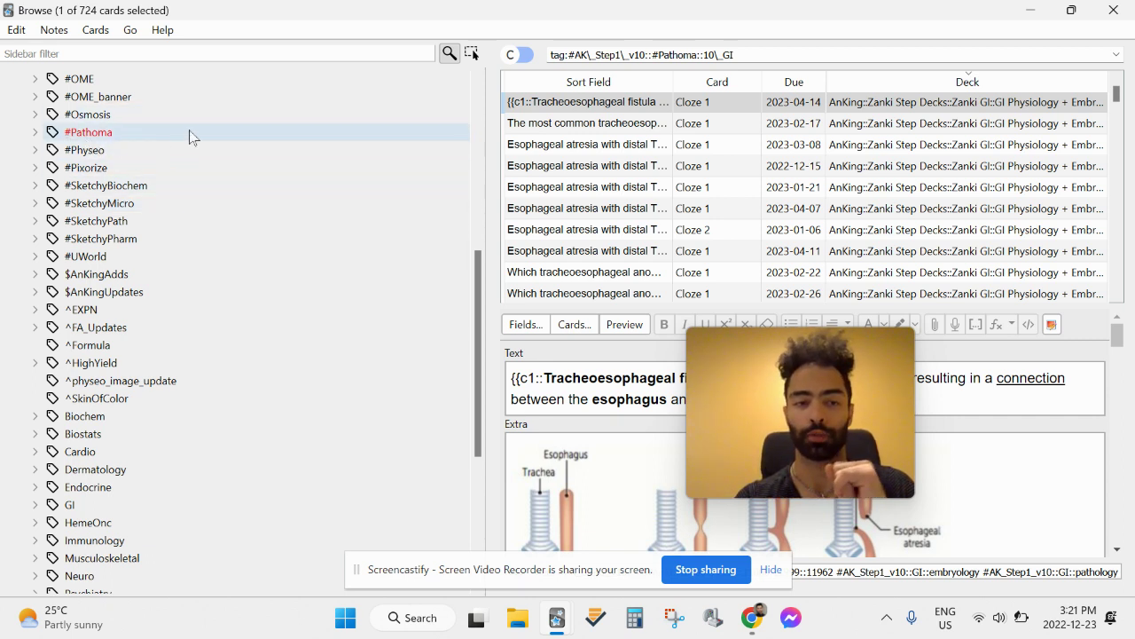
click(124, 140)
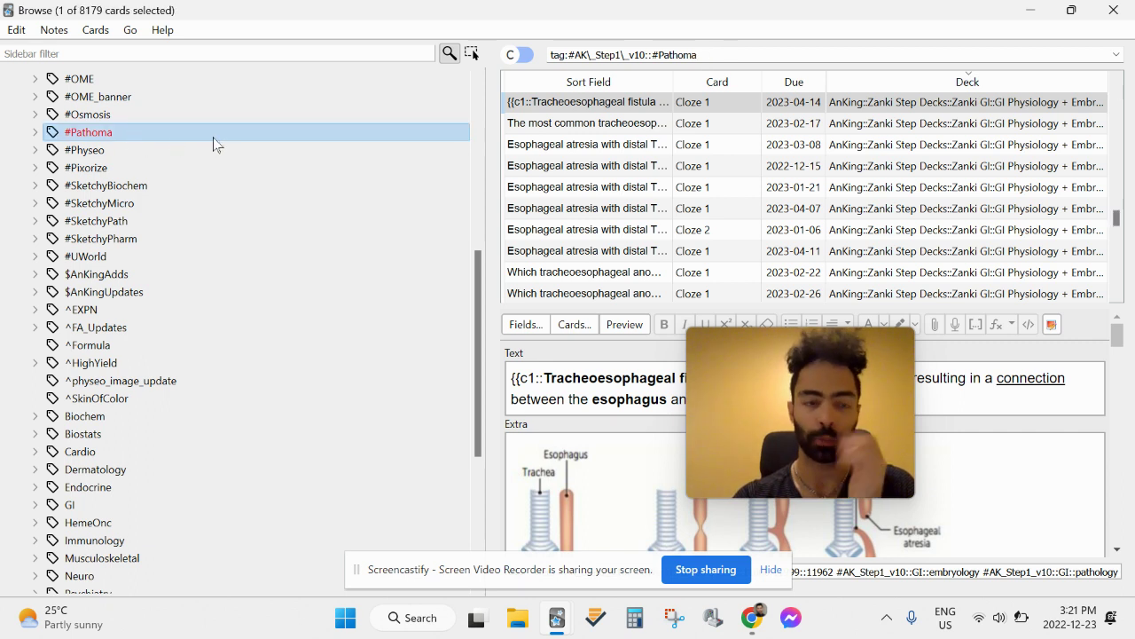
List every tagged card in the collection and look through the card list.
scroll(173, 152, up, 3)
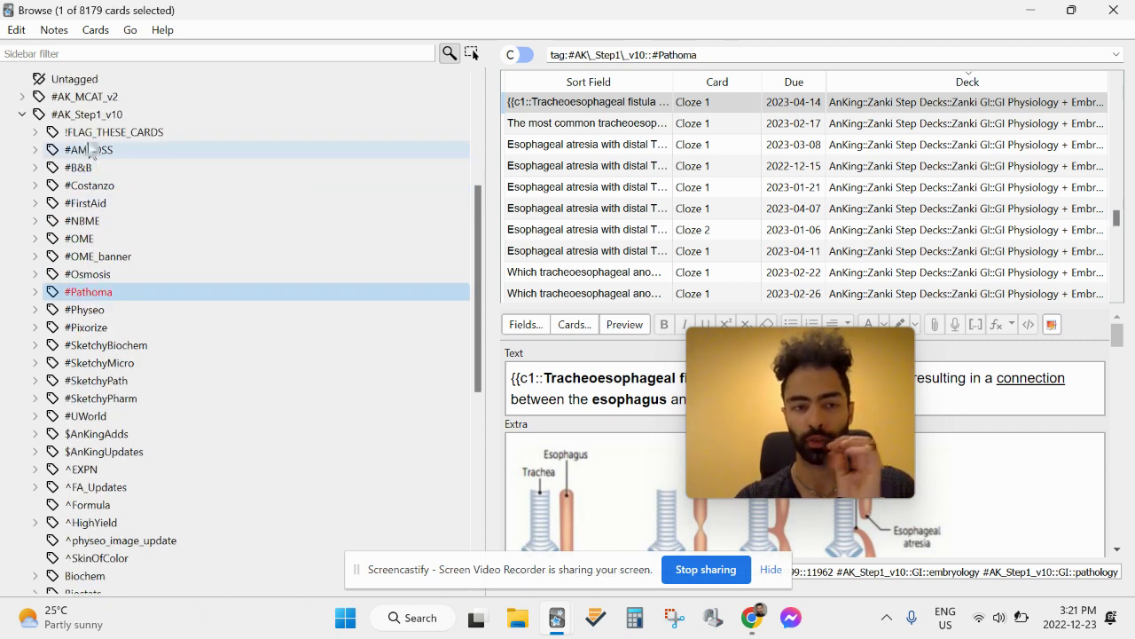
scroll(79, 118, up, 1)
scroll(79, 118, up, 2)
click(44, 185)
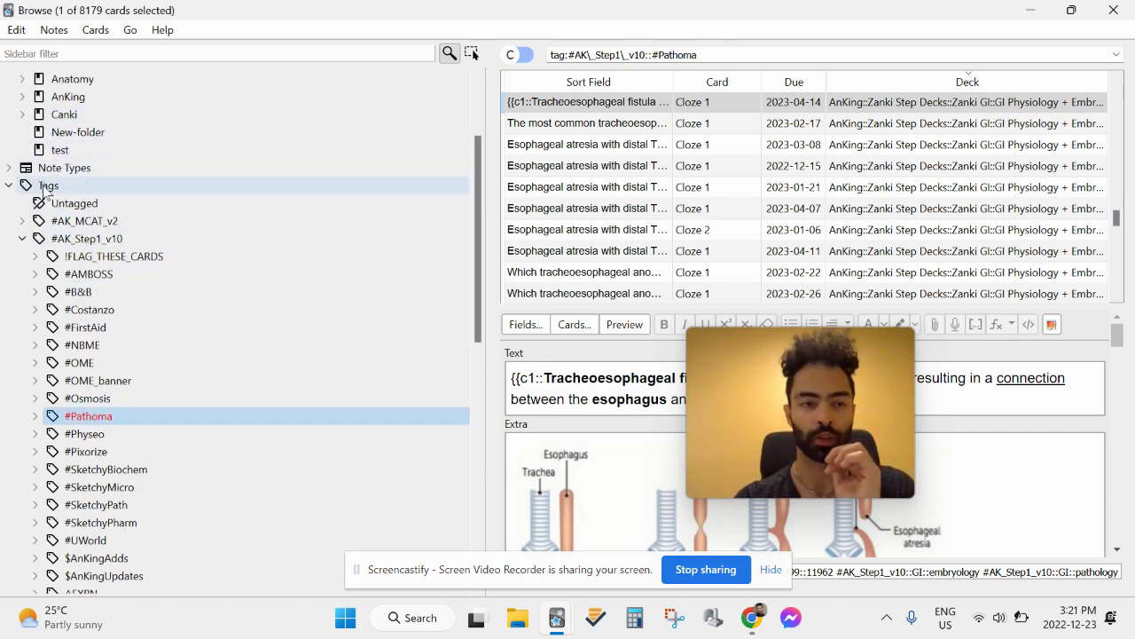
click(559, 186)
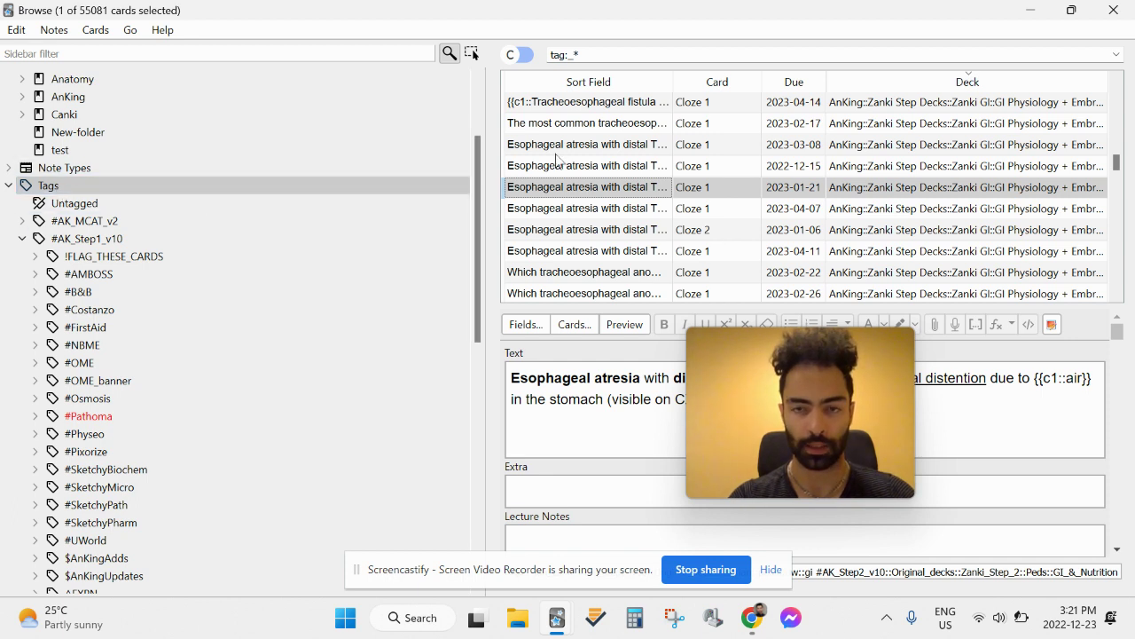
click(585, 229)
scroll(728, 203, down, 3)
scroll(726, 204, up, 5)
scroll(725, 204, down, 5)
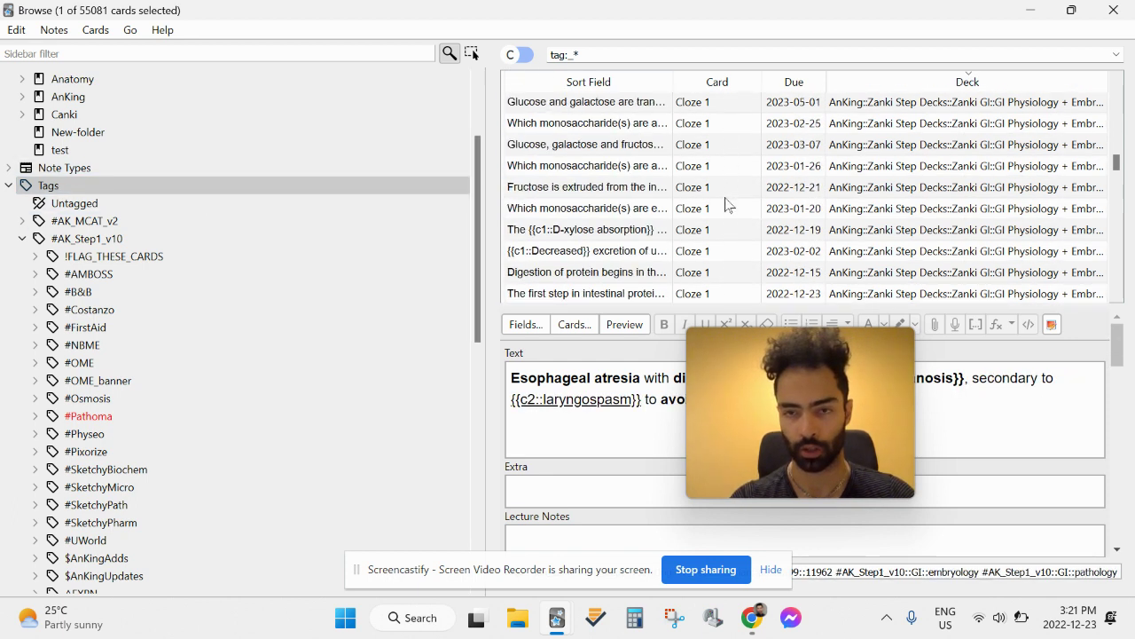
Collapse and re-expand the Tags tree, and select all of the listed tagged cards.
click(8, 188)
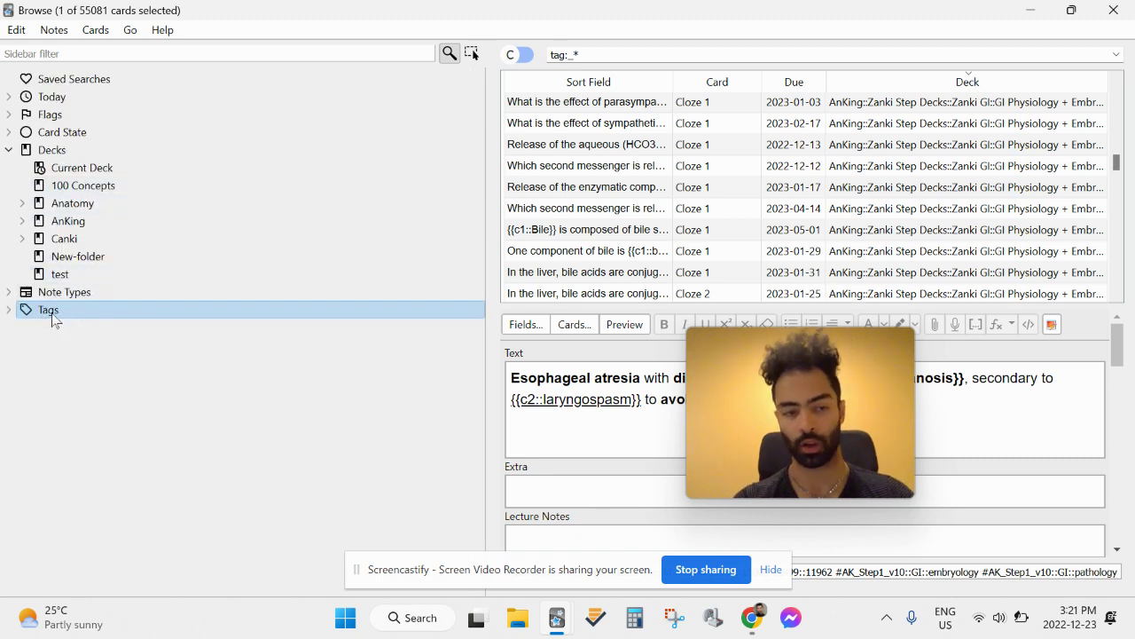
click(11, 310)
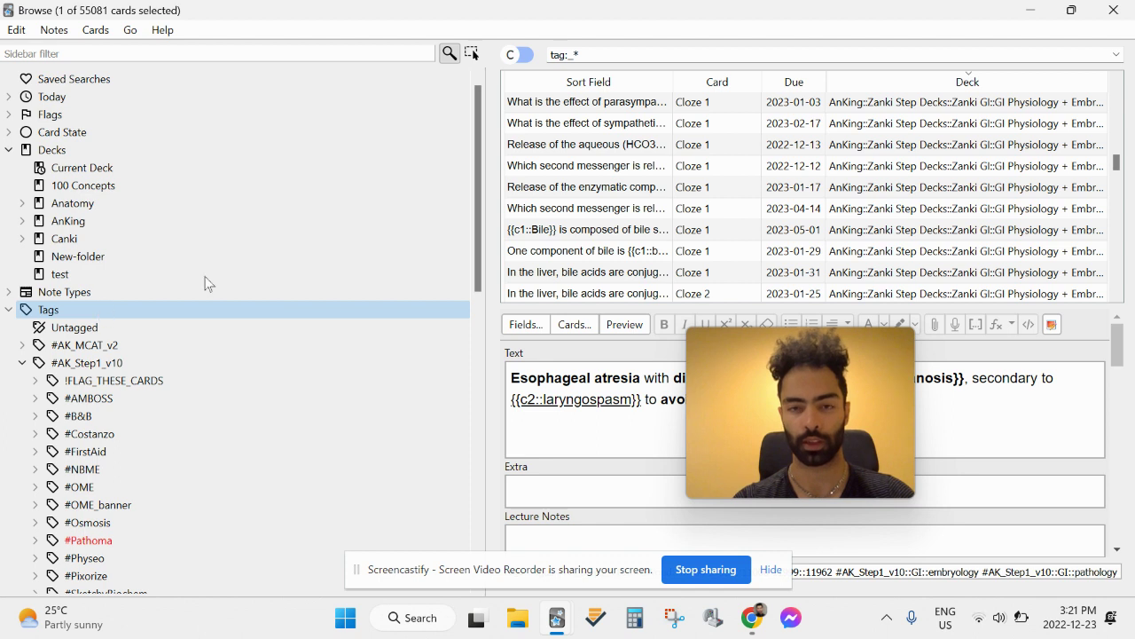
click(717, 186)
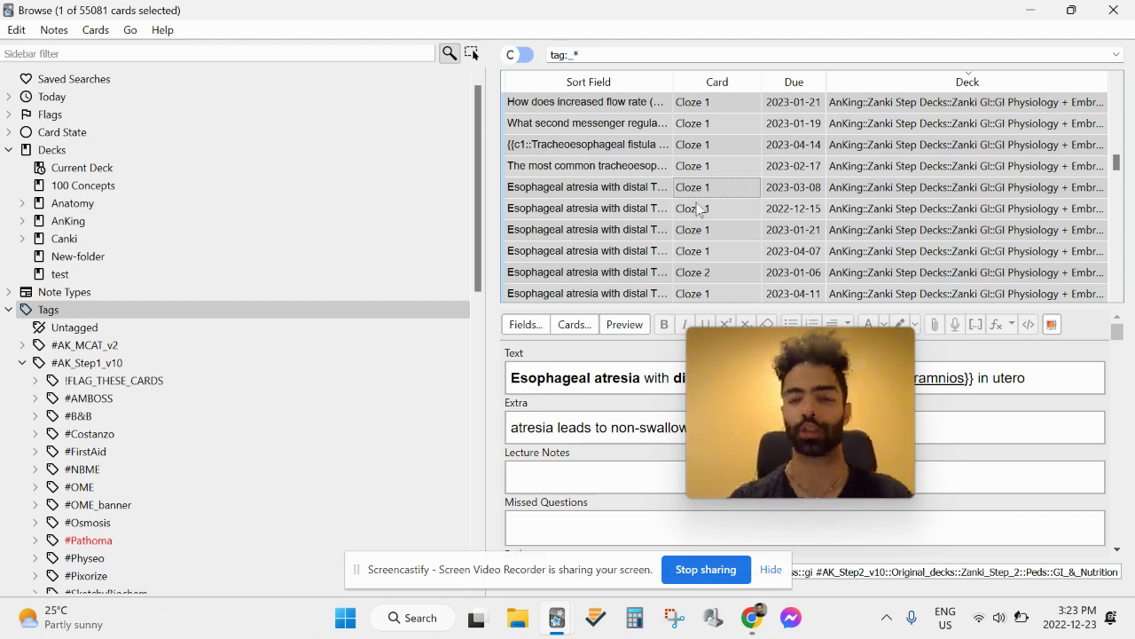
key(ctrl+a)
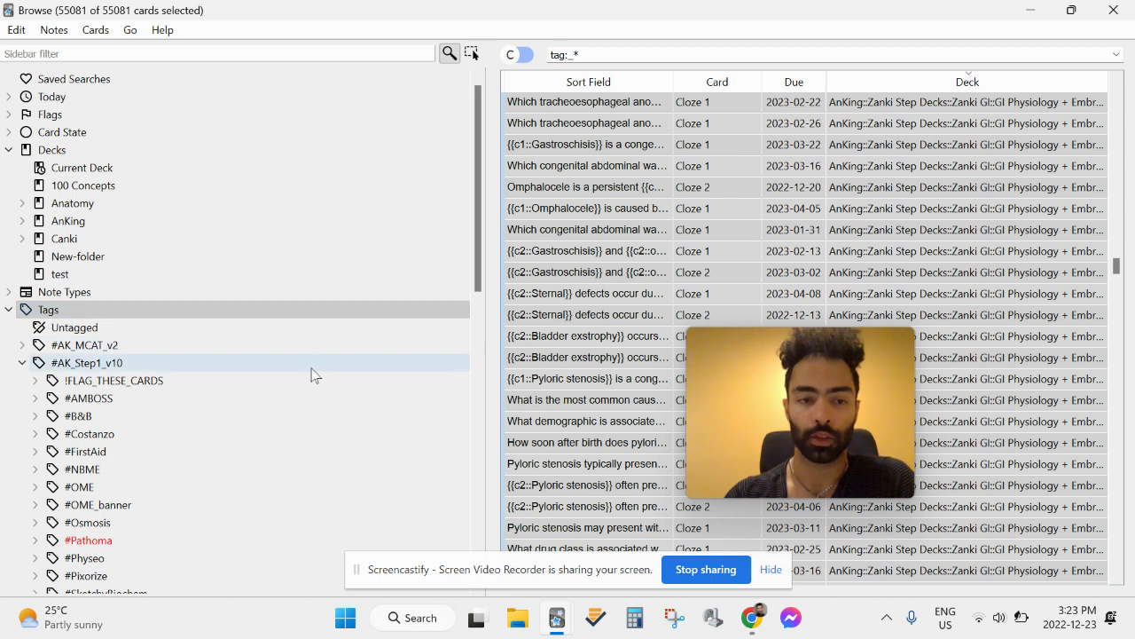
Expand #SketchyMicro through 01_Bacteria to 01_Gram_(+)_Cocci, and look through the cards tagged 01_Staph_aureus.
scroll(382, 371, down, 4)
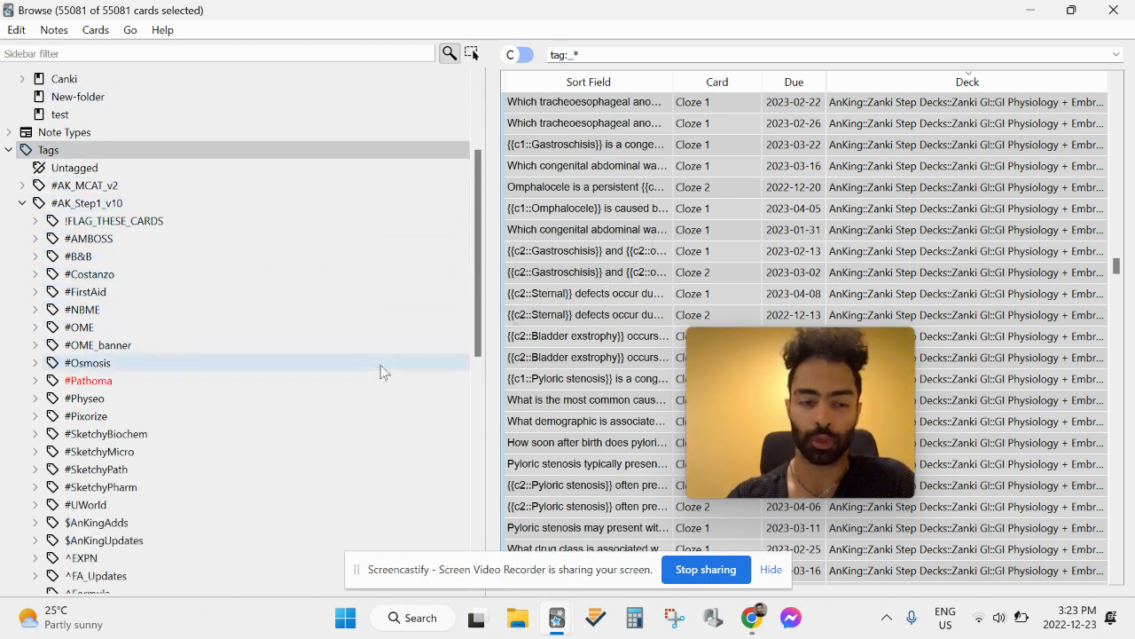
scroll(173, 369, down, 1)
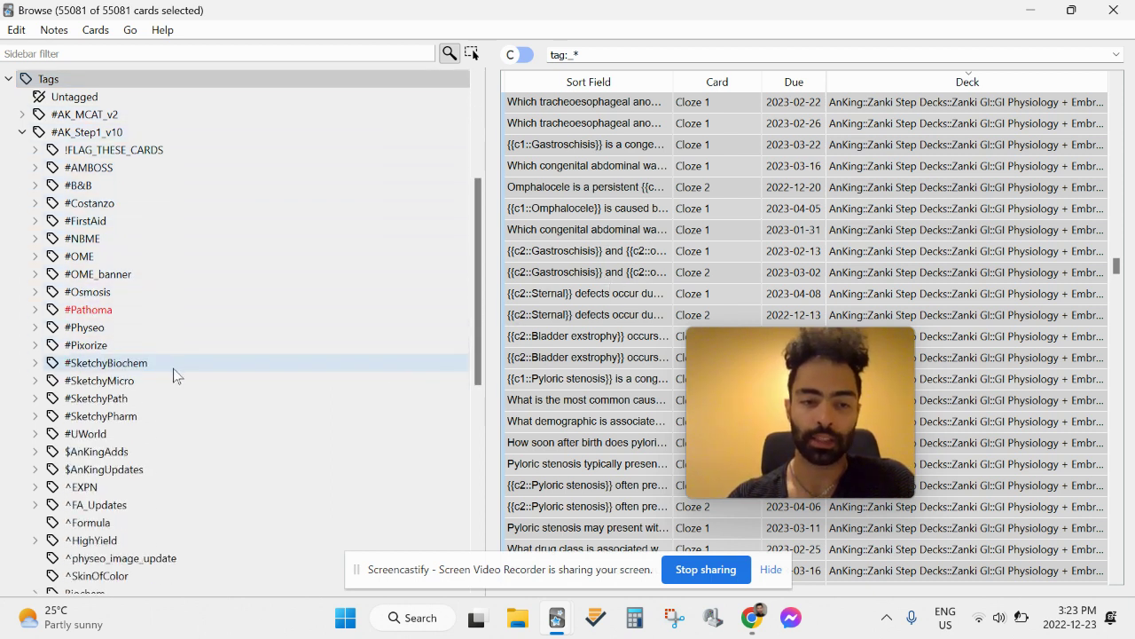
click(36, 381)
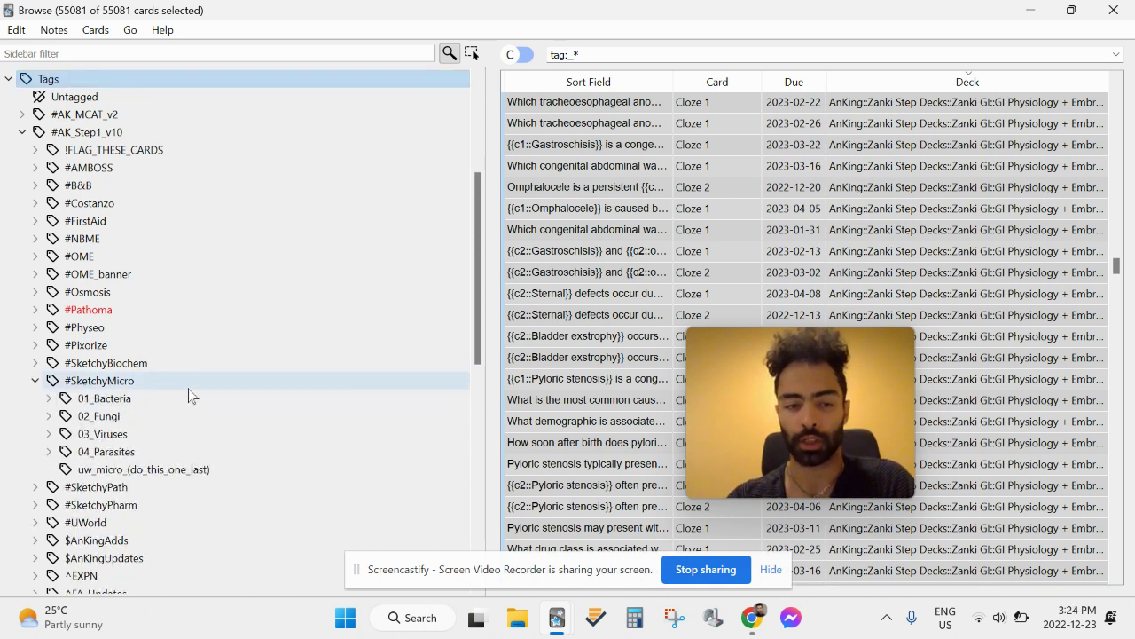
click(49, 398)
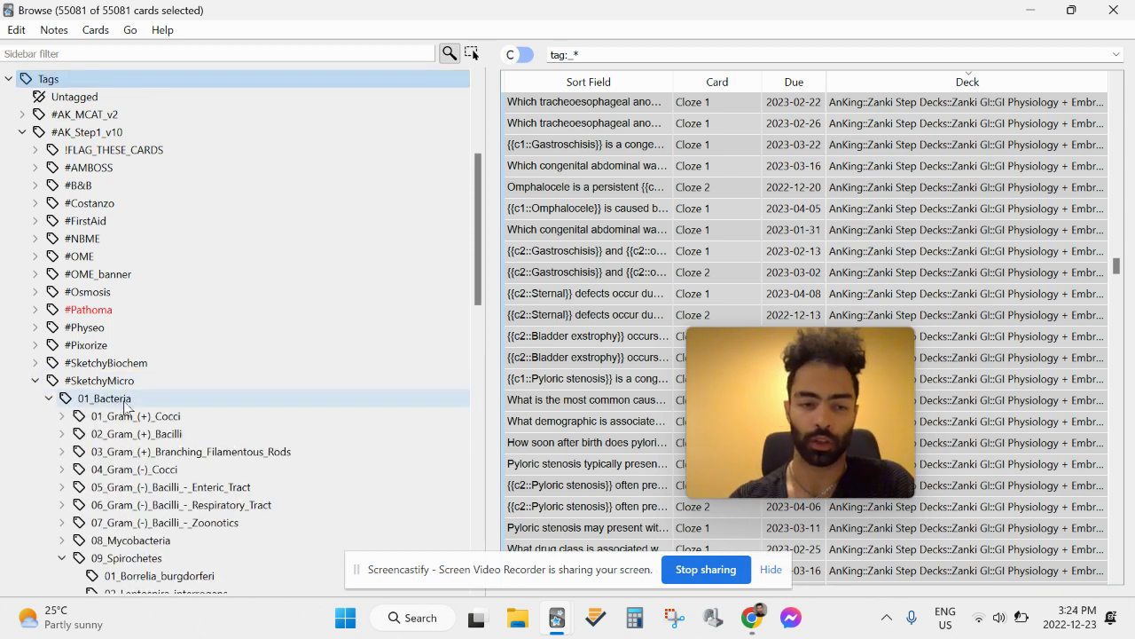
click(58, 417)
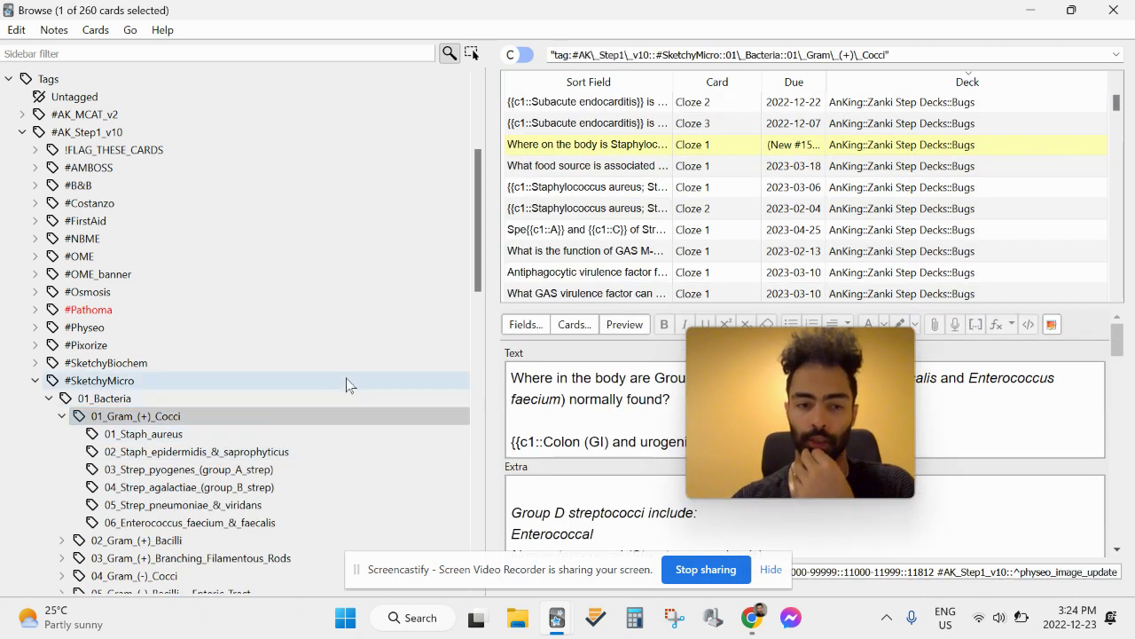
click(204, 438)
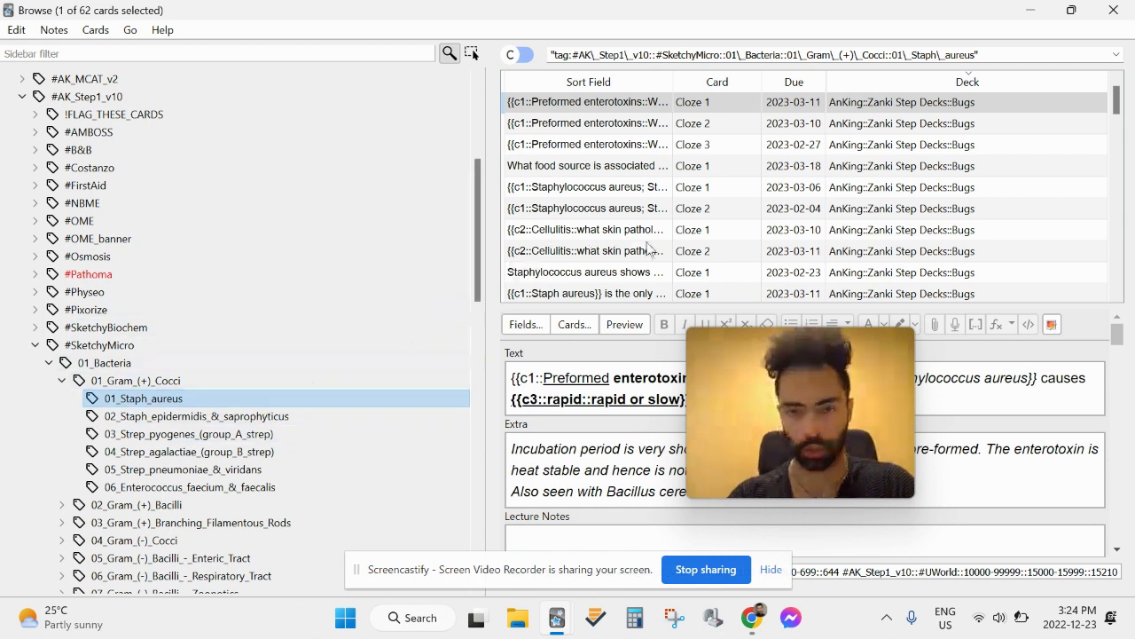
scroll(647, 248, down, 15)
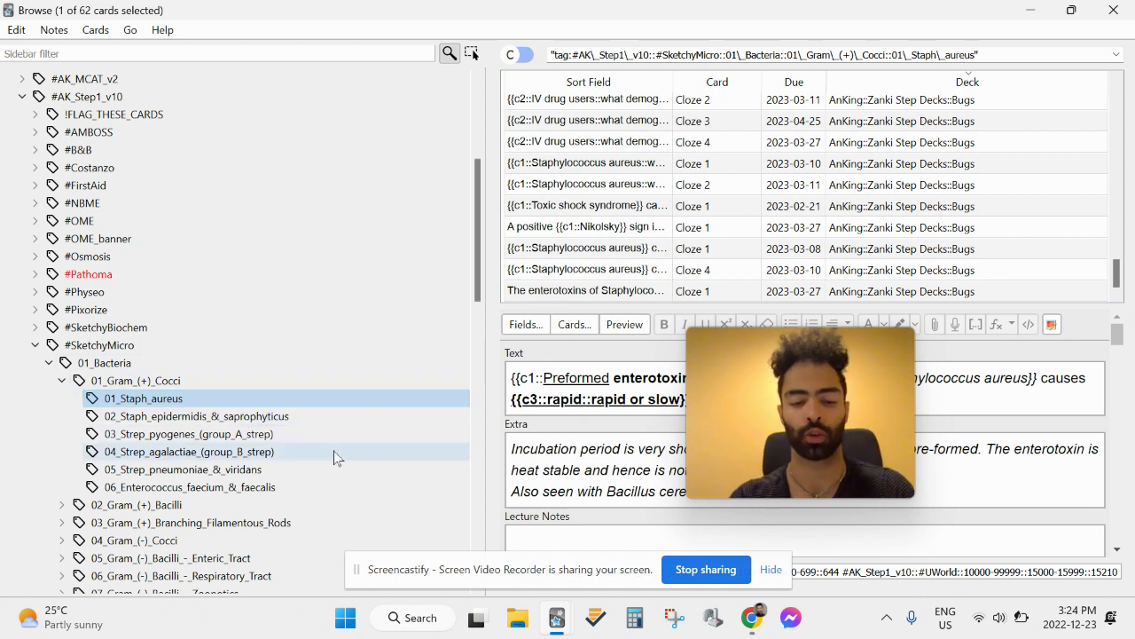
Suspend all cards tagged 01_Staph_aureus, and unsuspend them again.
click(596, 249)
key(ctrl+a)
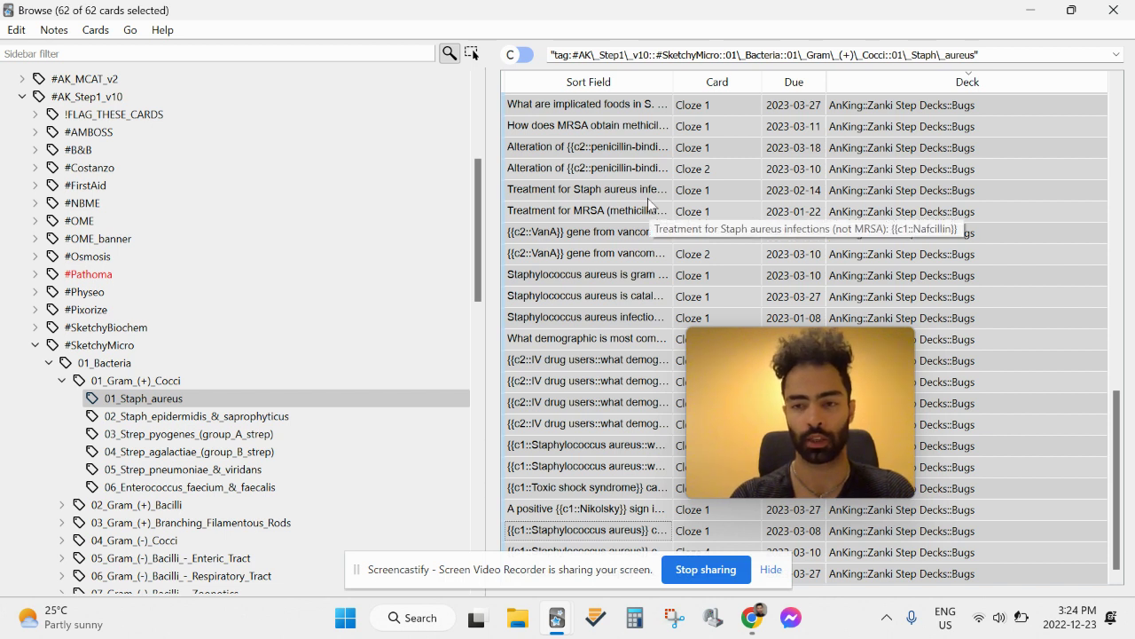
key(ctrl+j)
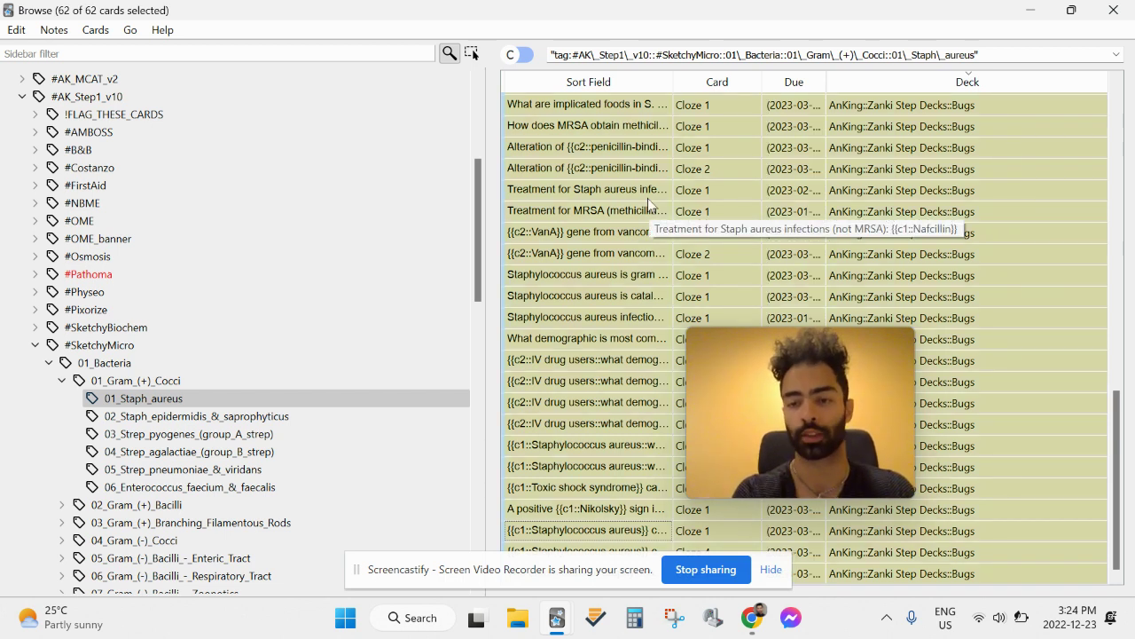
key(ctrl+j)
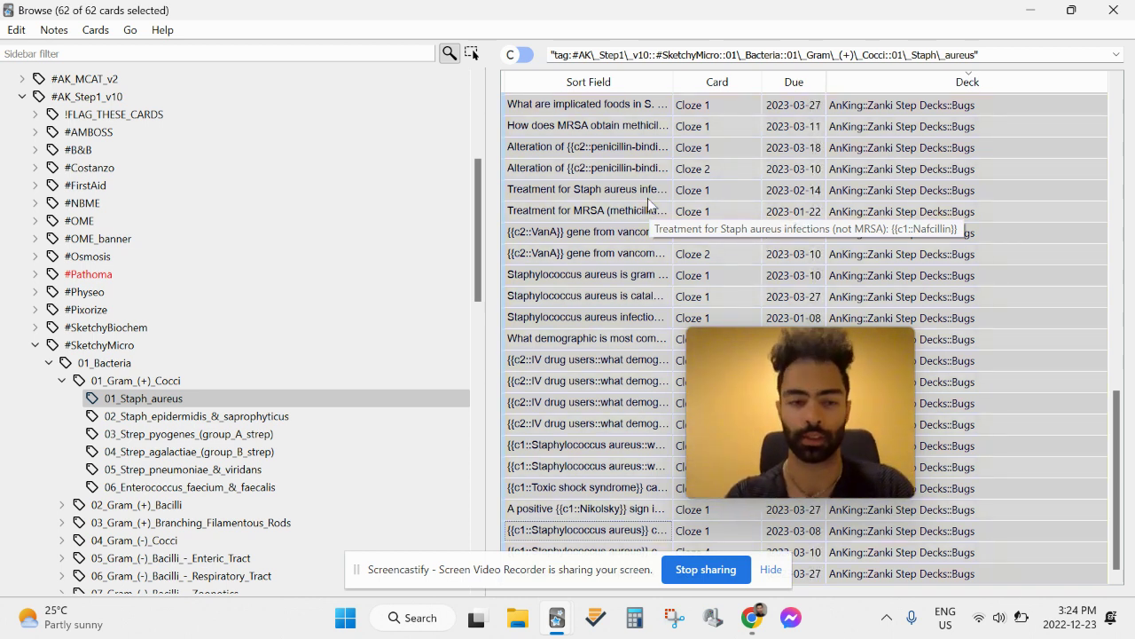
List the cards tagged 02_Staph_epidermidis_&_saprophyticus and compare them with the 01_Staph_aureus cards.
click(62, 380)
click(63, 381)
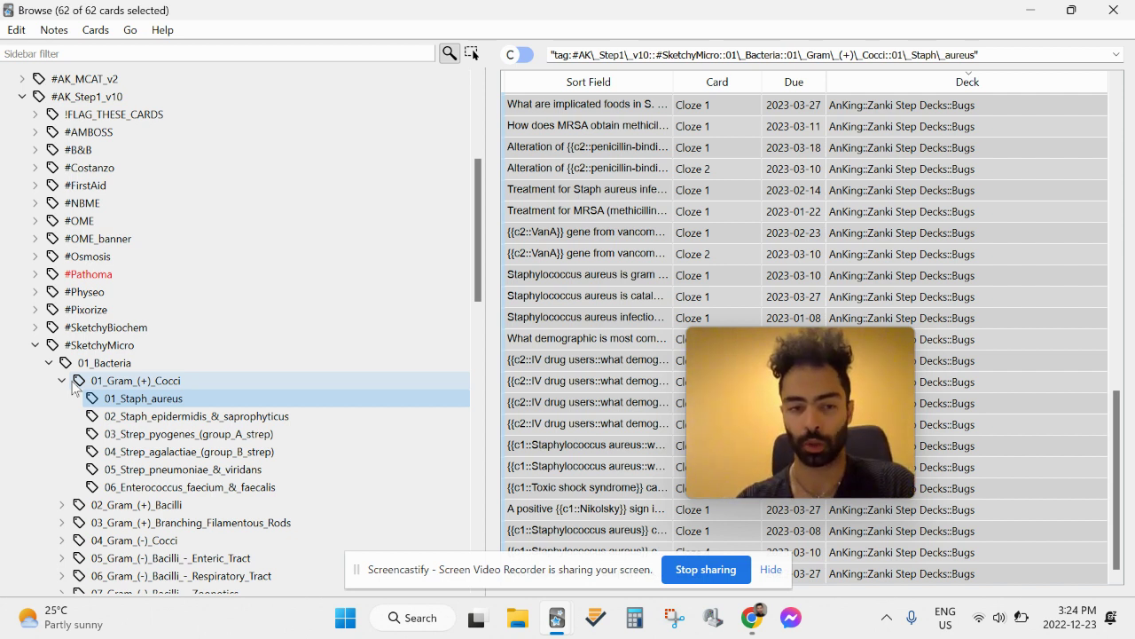
click(144, 416)
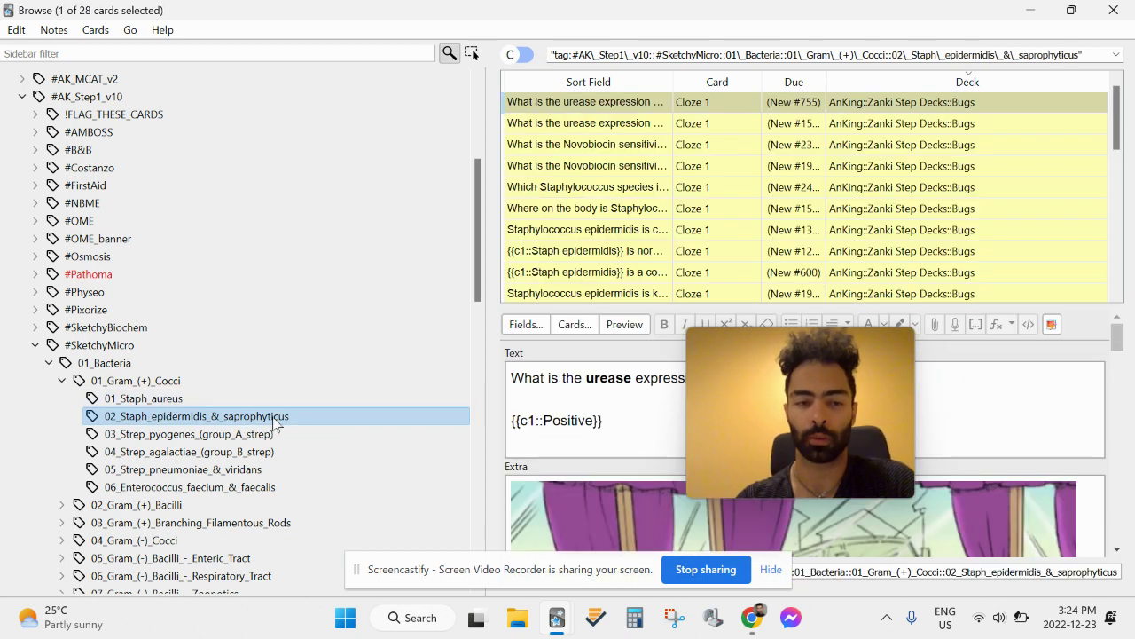
click(164, 405)
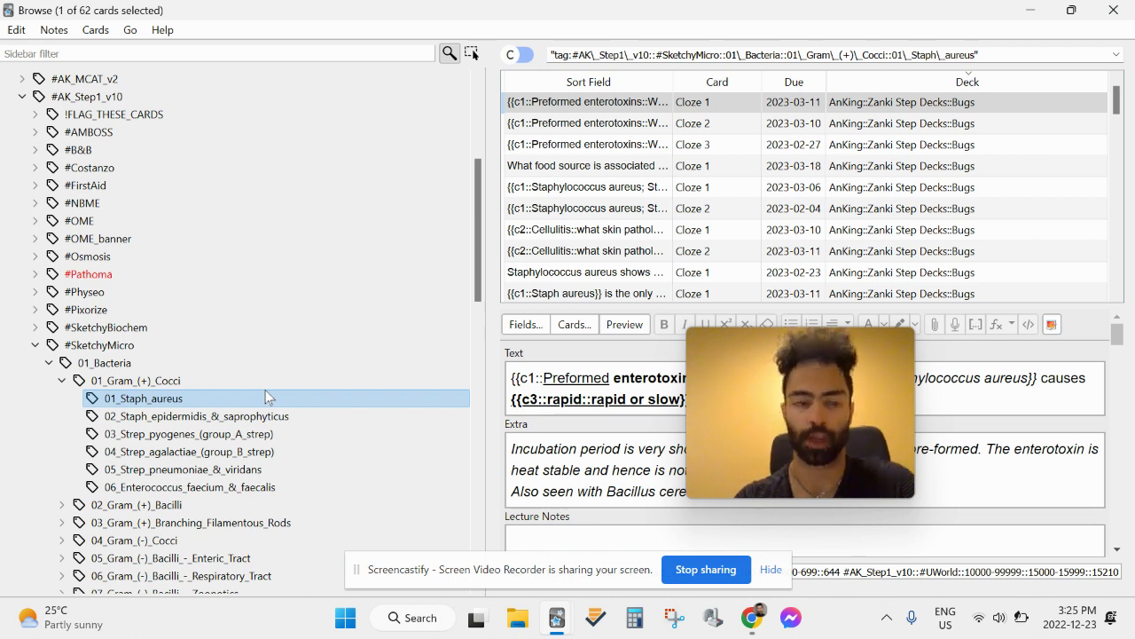
Collapse the 01_Gram_(+)_Cocci, 01_Bacteria and #SketchyMicro tag levels.
click(62, 381)
click(49, 363)
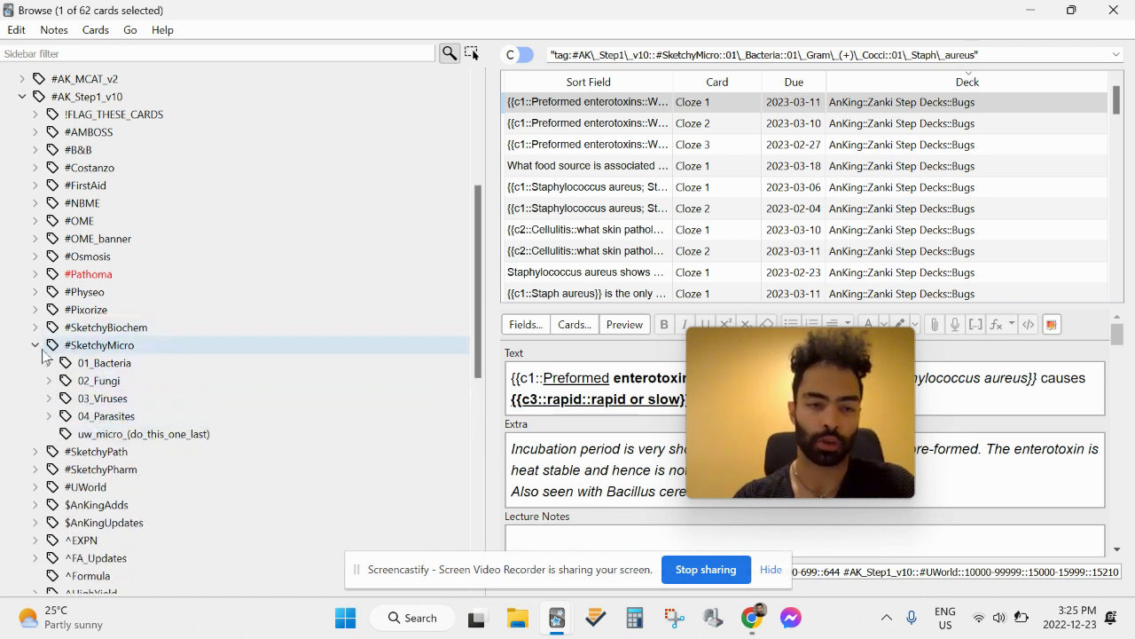
click(35, 346)
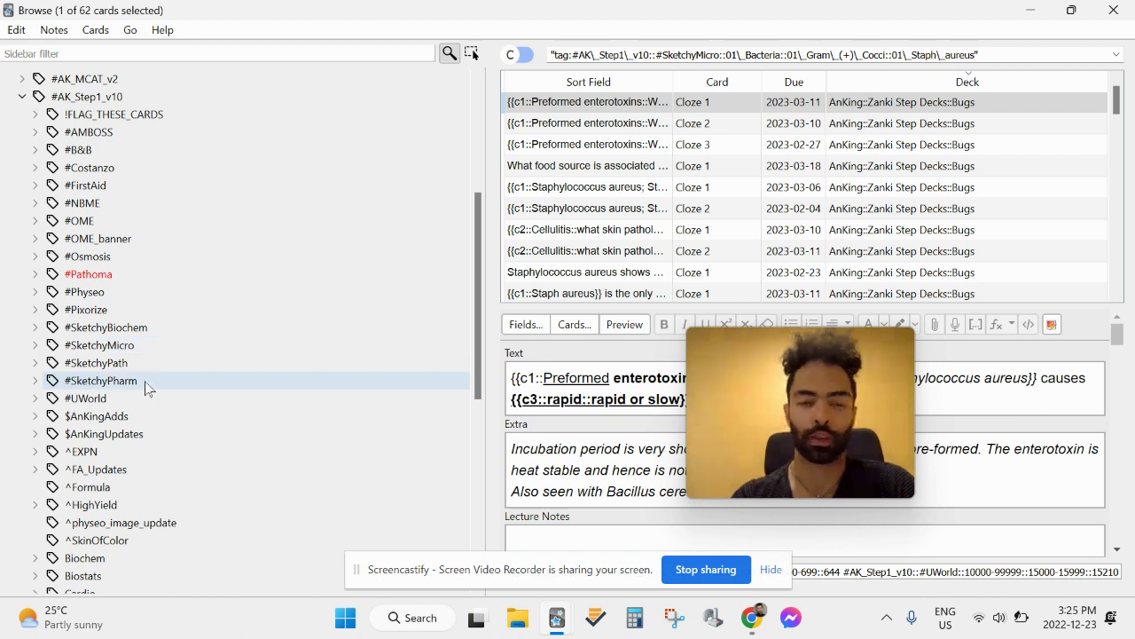
Expand #SketchyPharm to list the cards tagged 03_Blood_&_Inflammation, and collapse #SketchyPharm again.
click(35, 380)
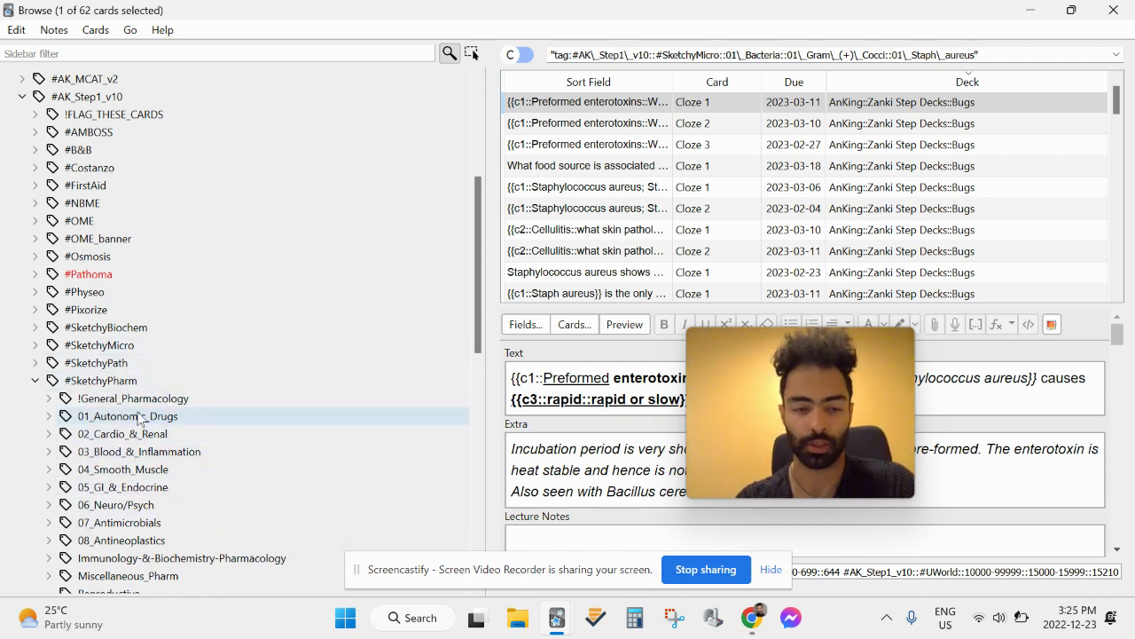
click(36, 381)
click(36, 380)
click(133, 451)
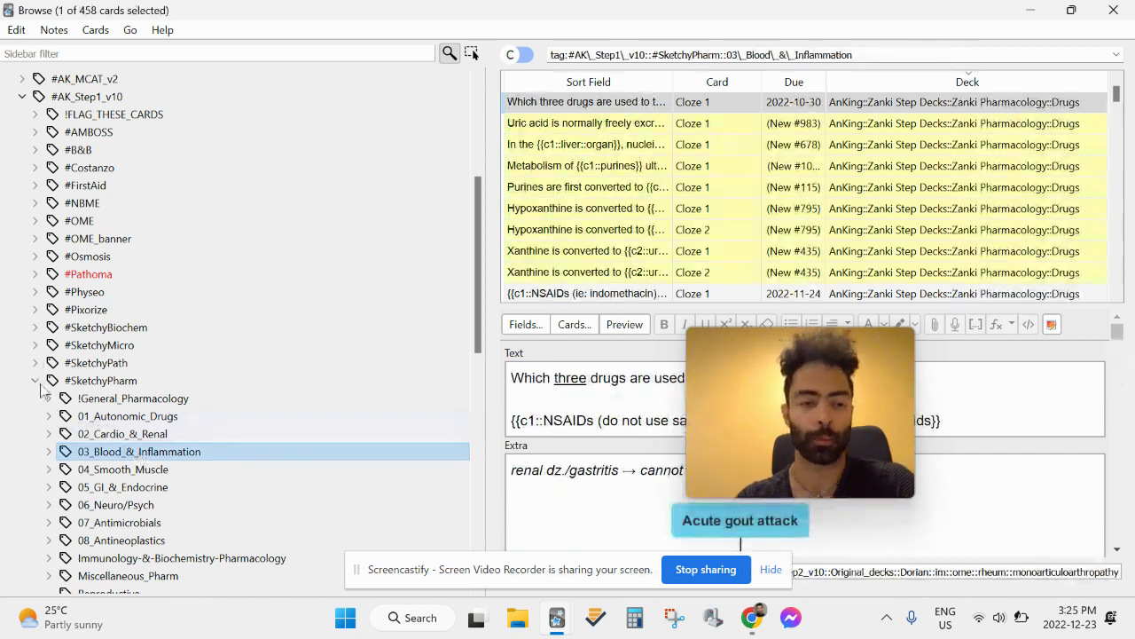
click(36, 381)
Expand the #B&B tag and look through its chapter subtags and the other resource tags under #AK_Step1_v10.
click(35, 150)
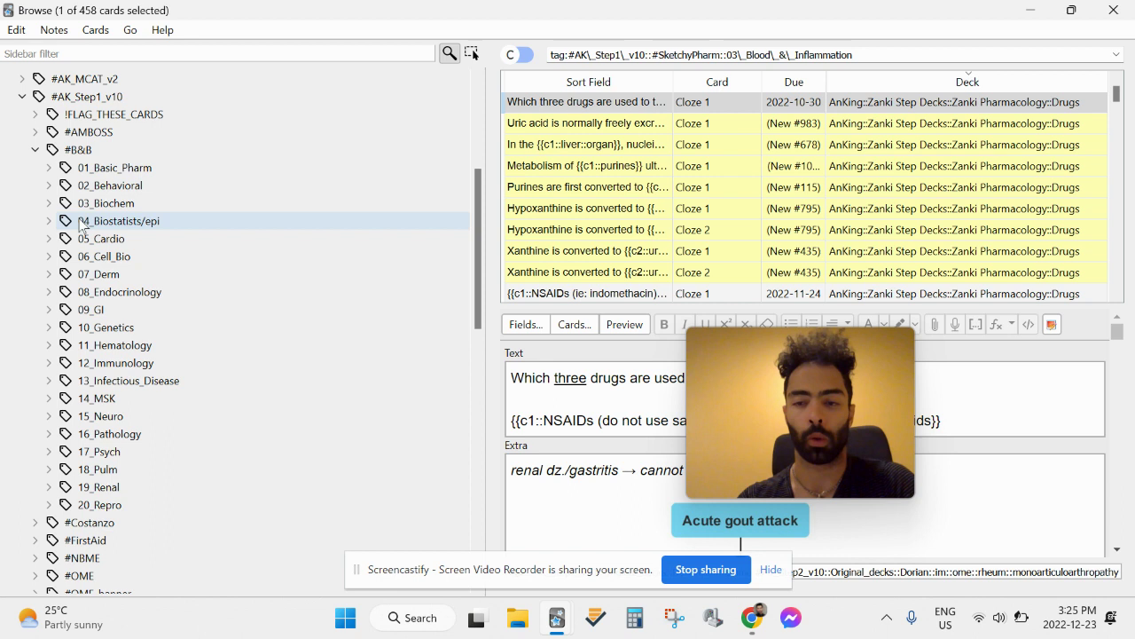
scroll(124, 434, down, 2)
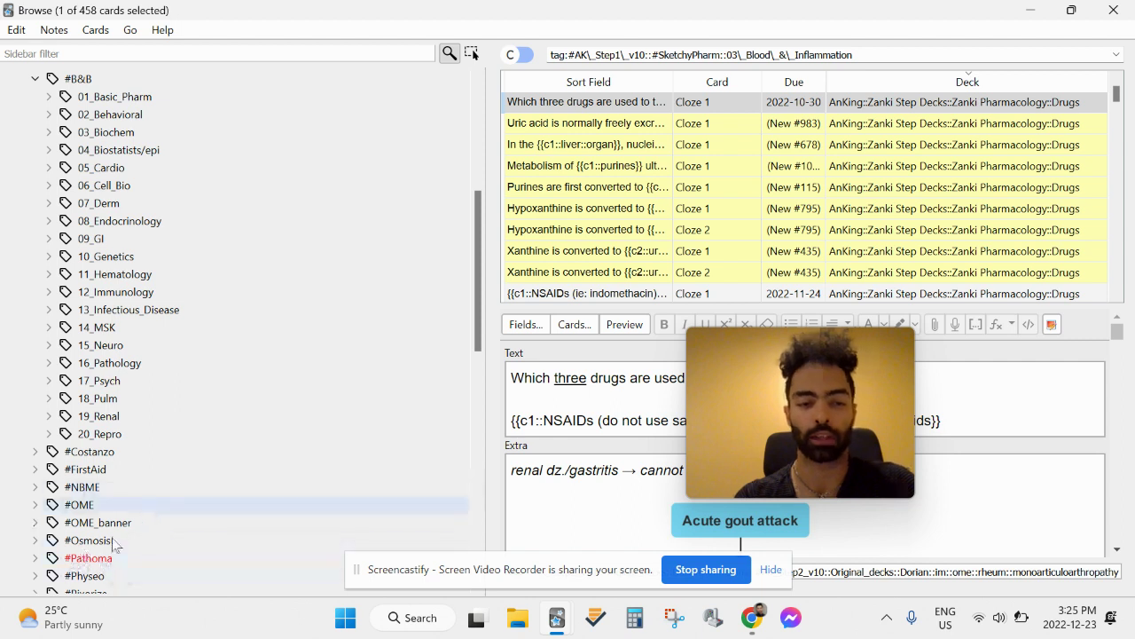
scroll(79, 528, down, 3)
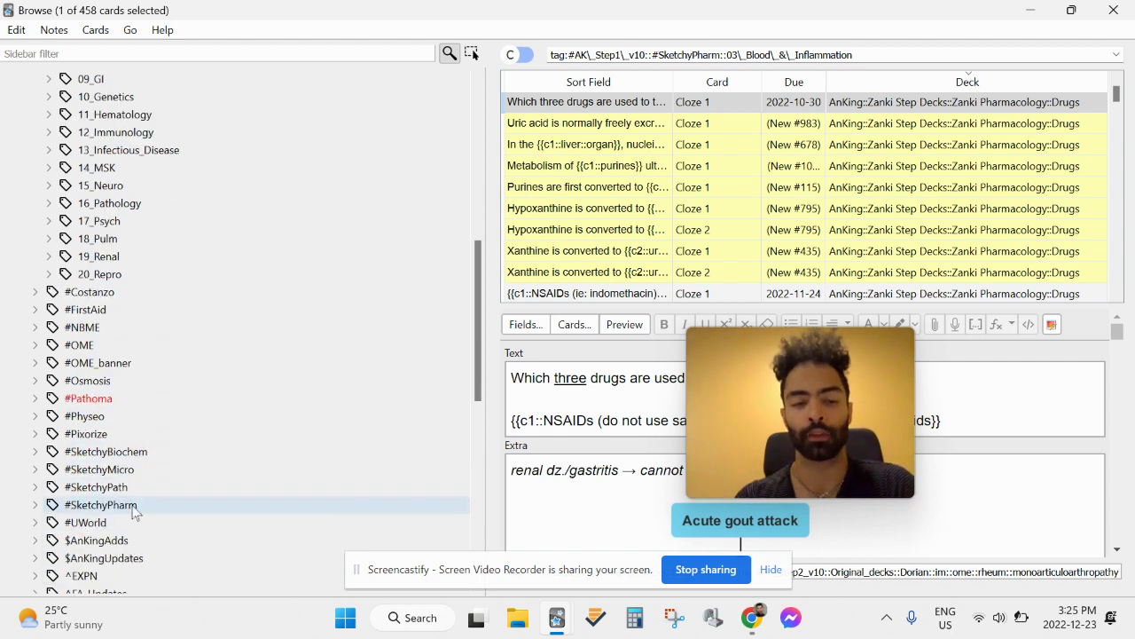
scroll(159, 480, up, 6)
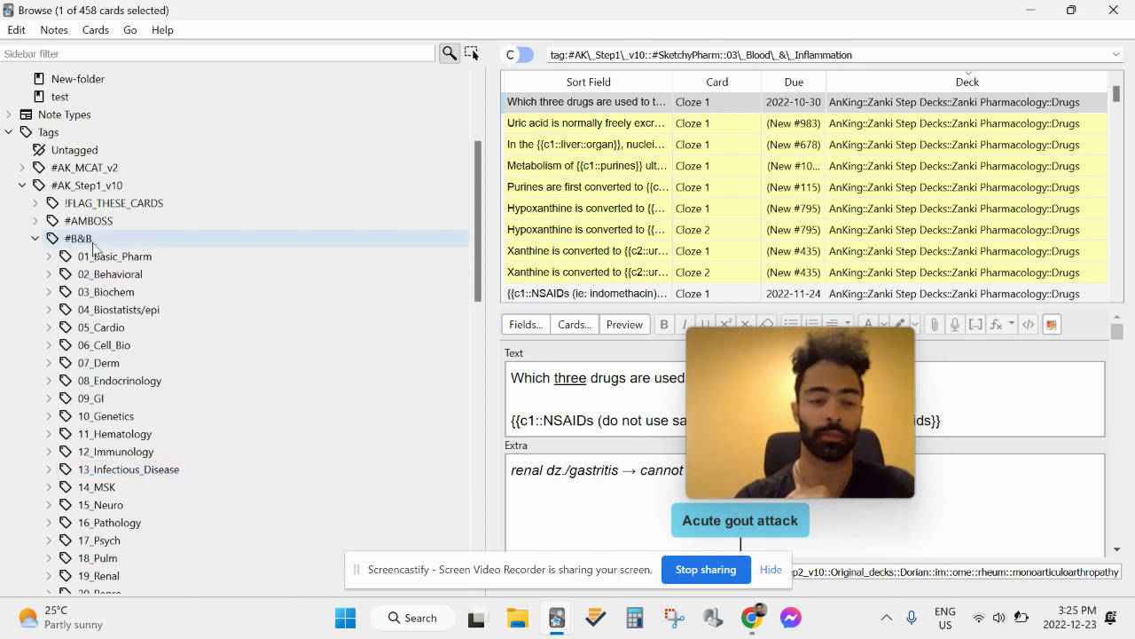
scroll(322, 476, down, 1)
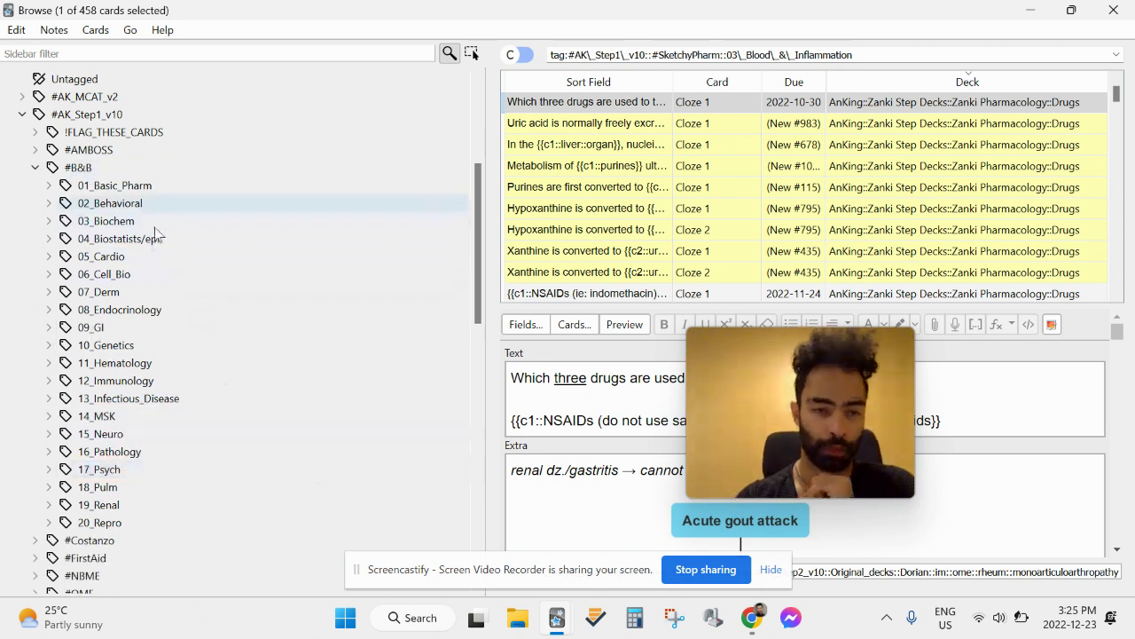
List the #B&B cards tagged 05_Cardio, and expand #Pathoma to list its 08_Cardiac cards.
click(133, 257)
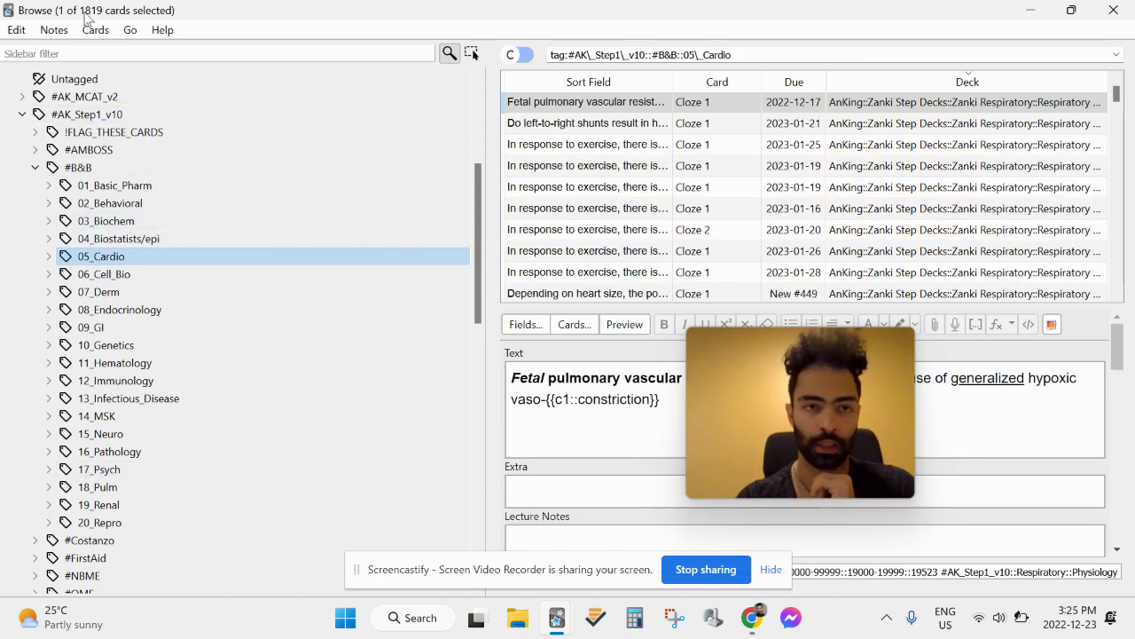
scroll(253, 296, down, 6)
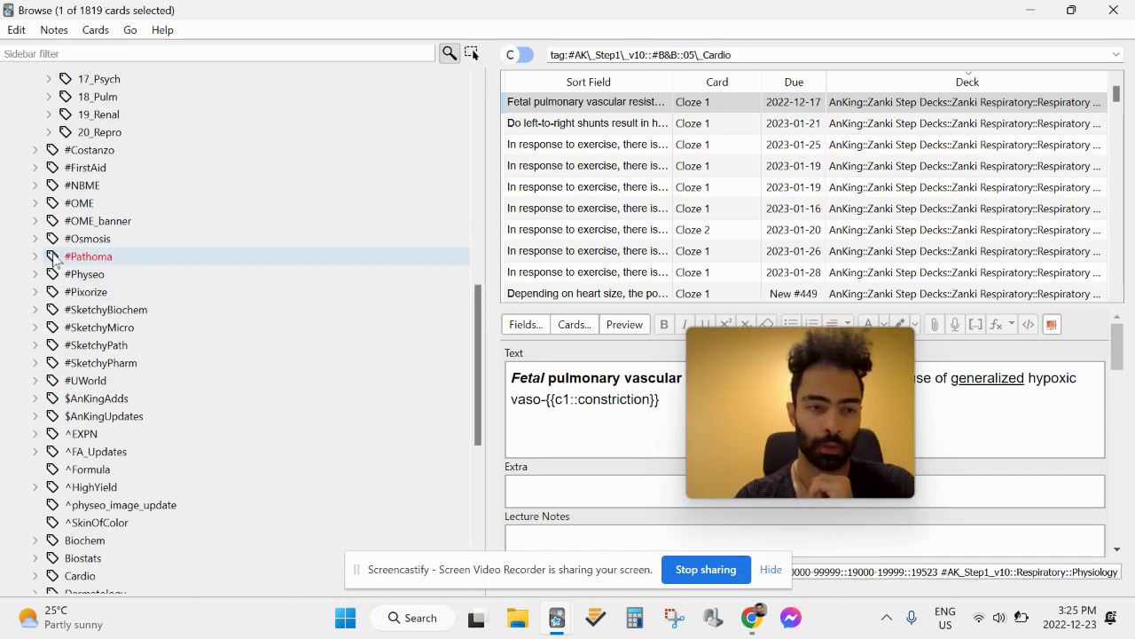
click(34, 257)
scroll(160, 435, down, 2)
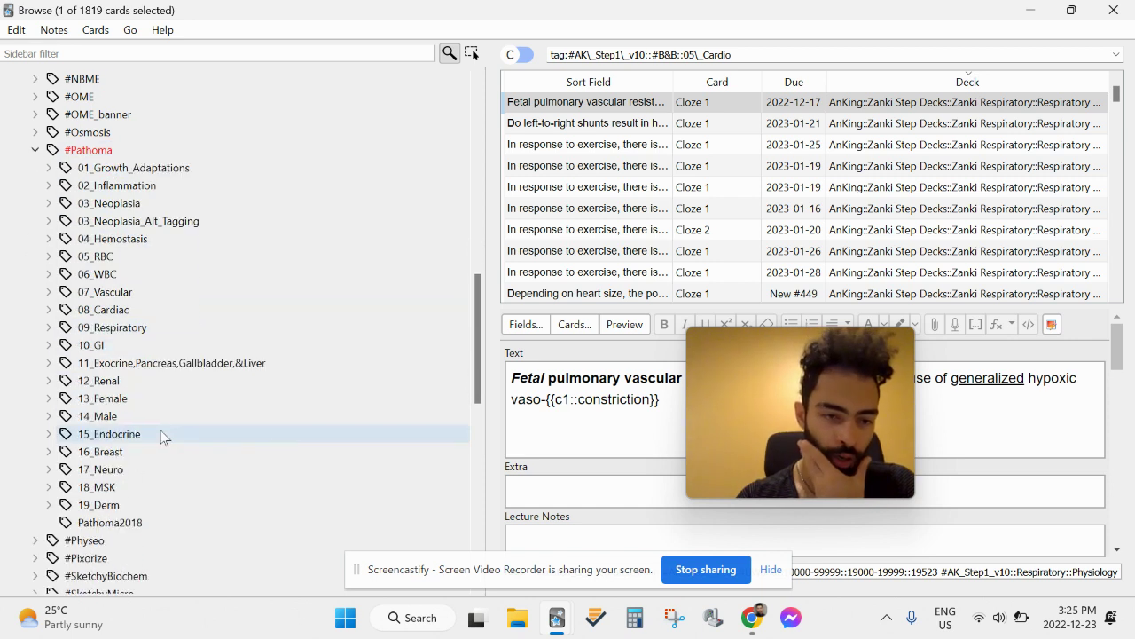
click(100, 316)
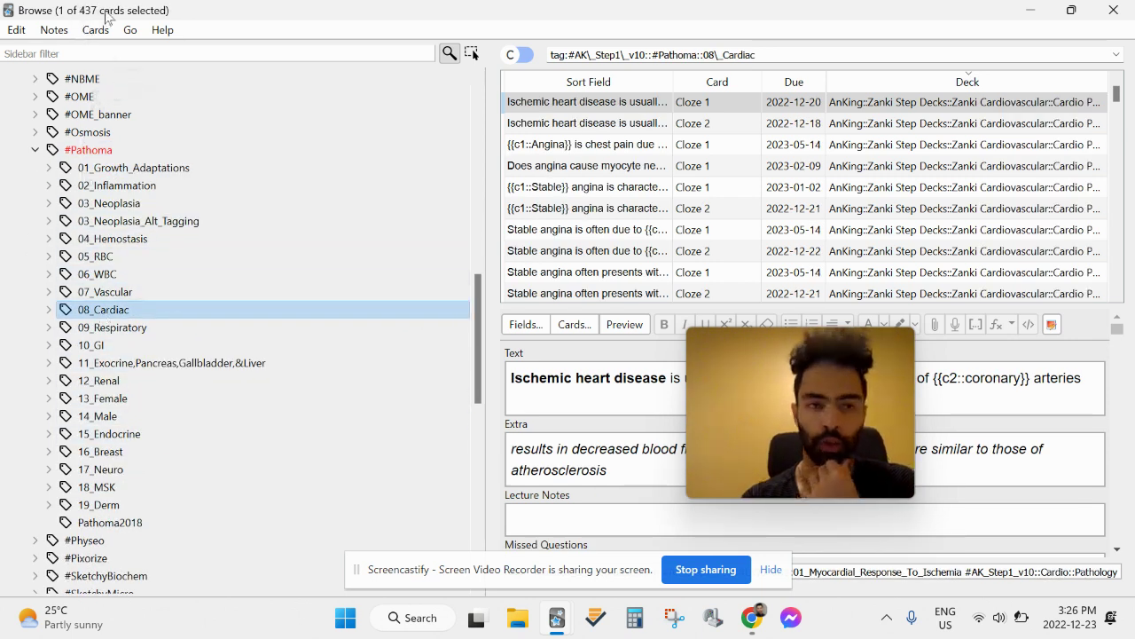
Compare the #Pathoma cards tagged 07_Vascular with those tagged 08_Cardiac.
click(244, 291)
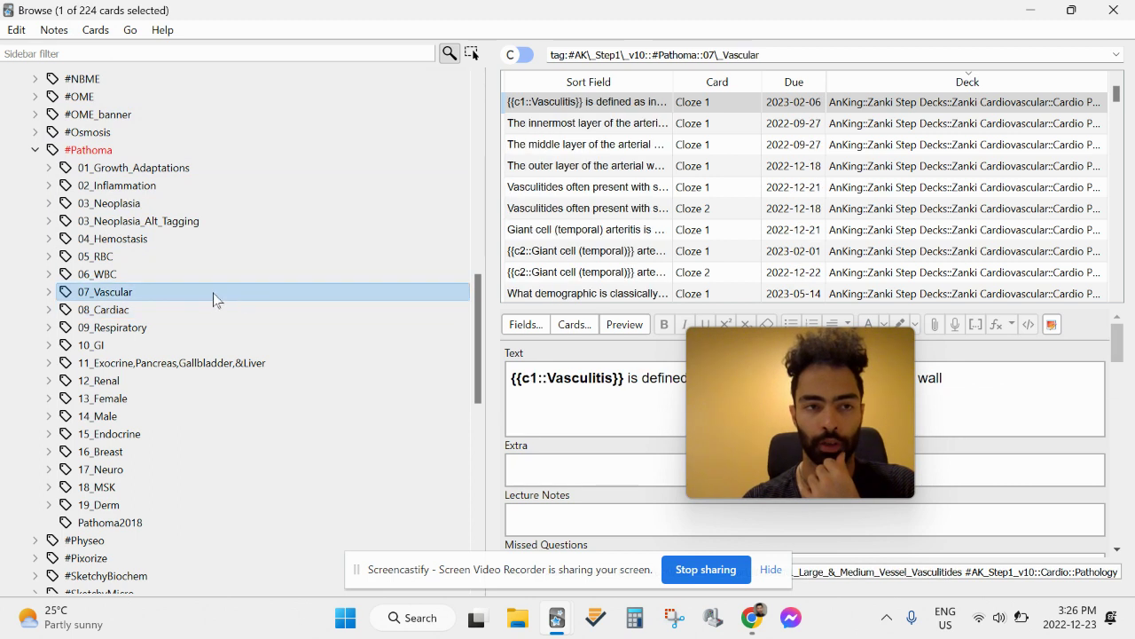
click(111, 309)
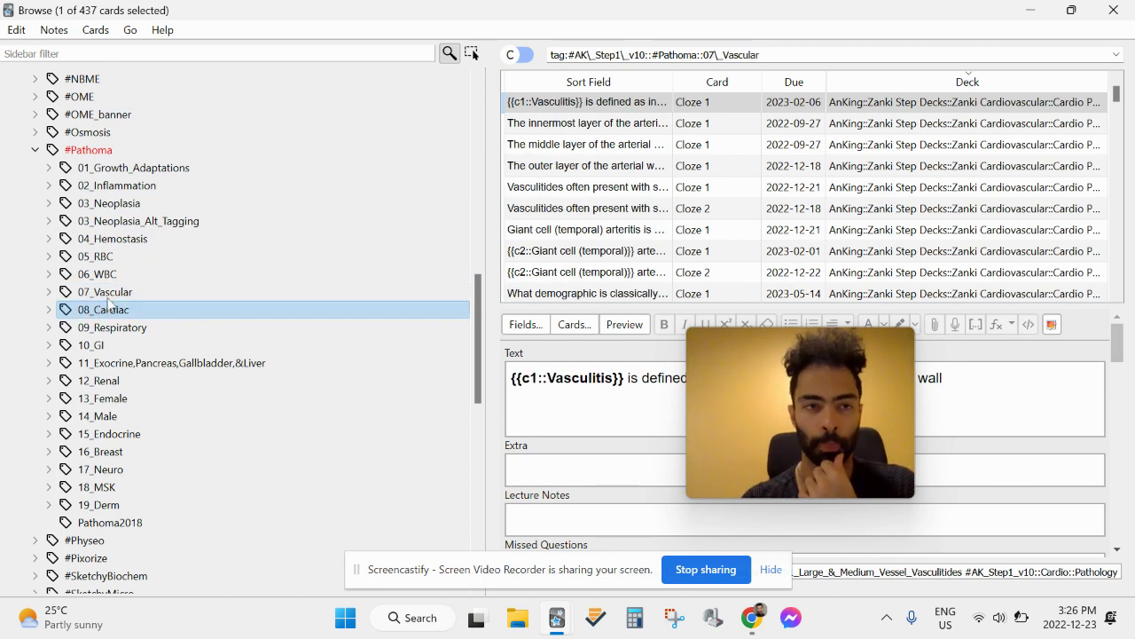
click(140, 294)
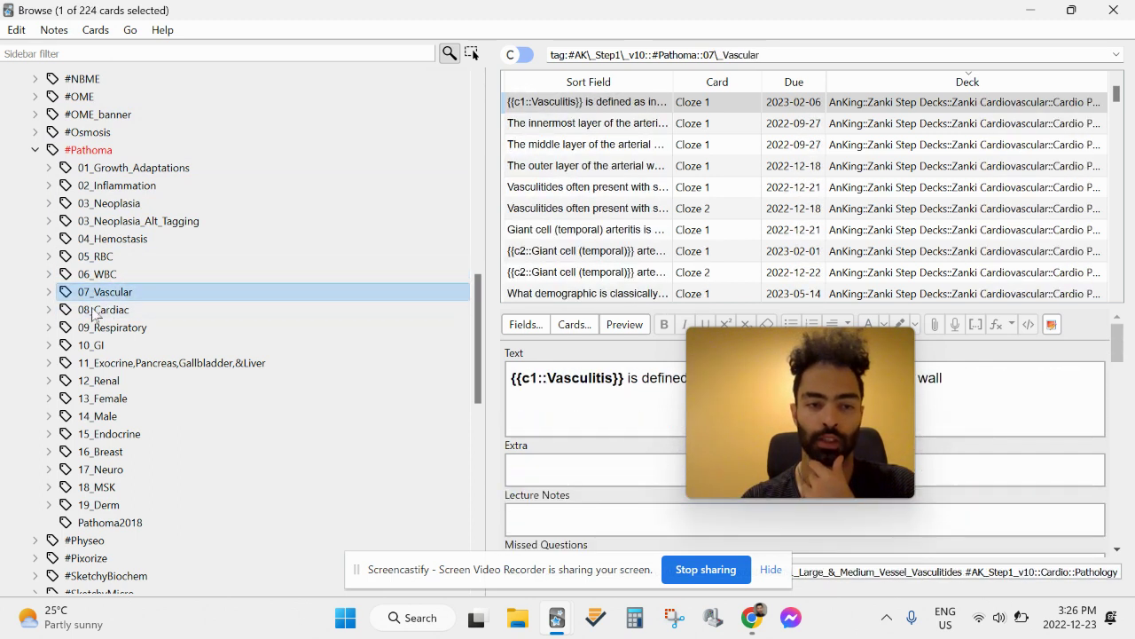
Collapse the #Pathoma, #B&B and #AK_Step1_v10 tag levels and close the card browser.
scroll(161, 318, up, 2)
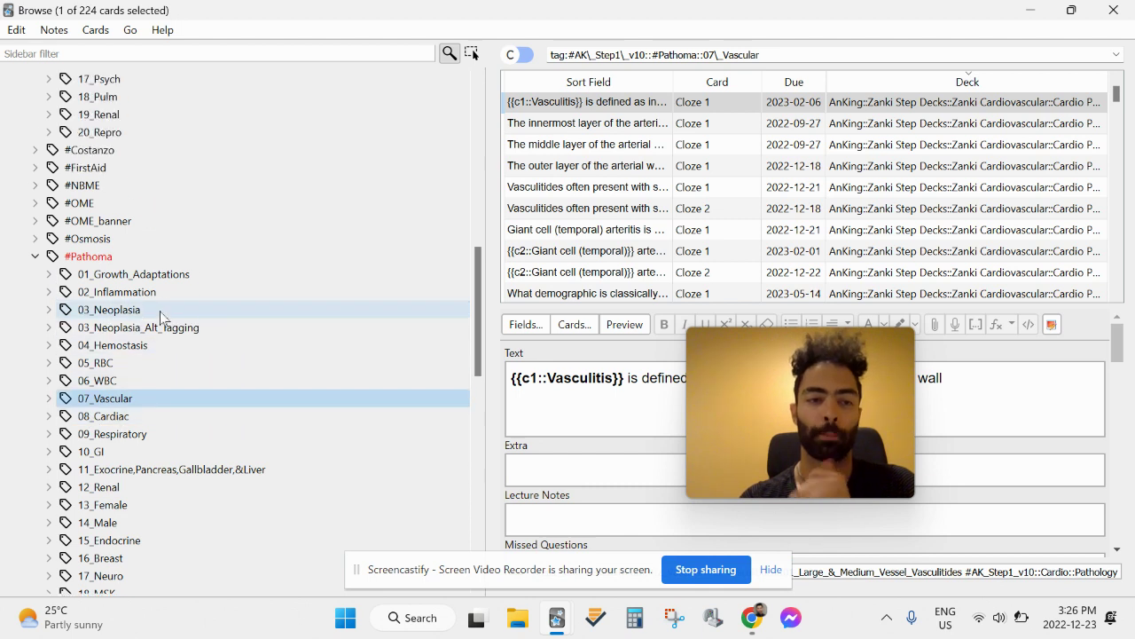
click(34, 257)
scroll(133, 266, up, 7)
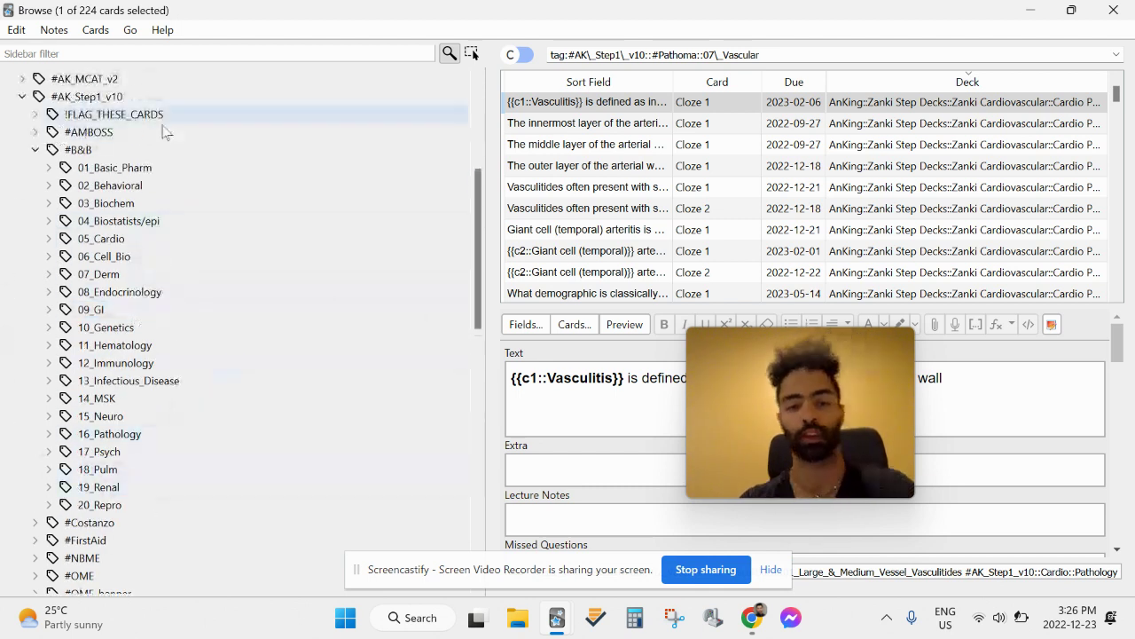
click(36, 149)
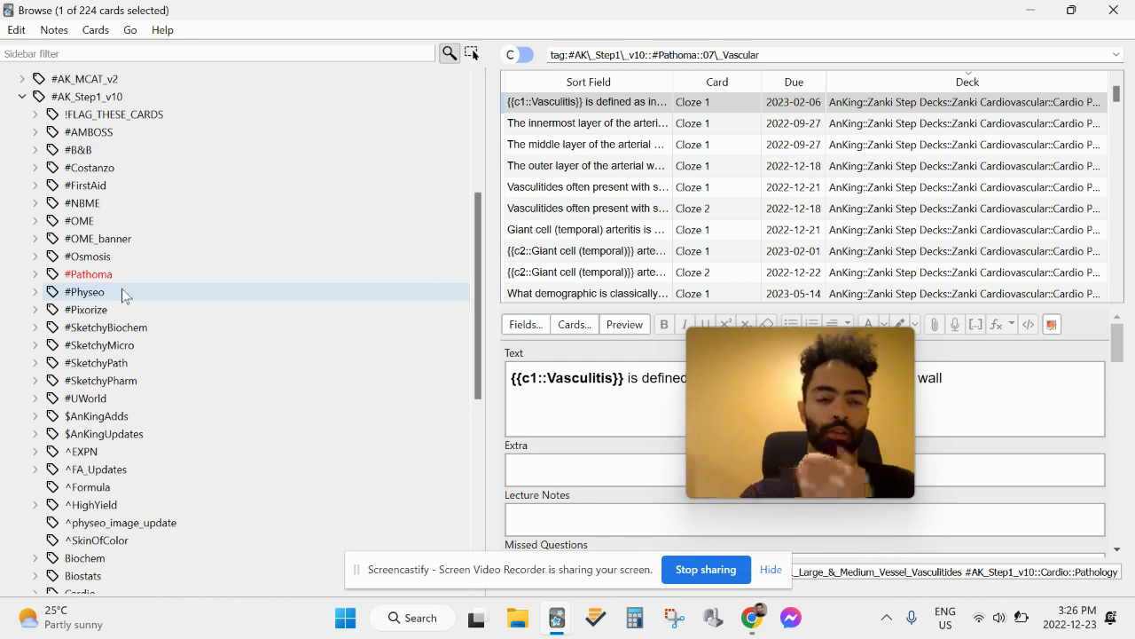
scroll(200, 191, up, 3)
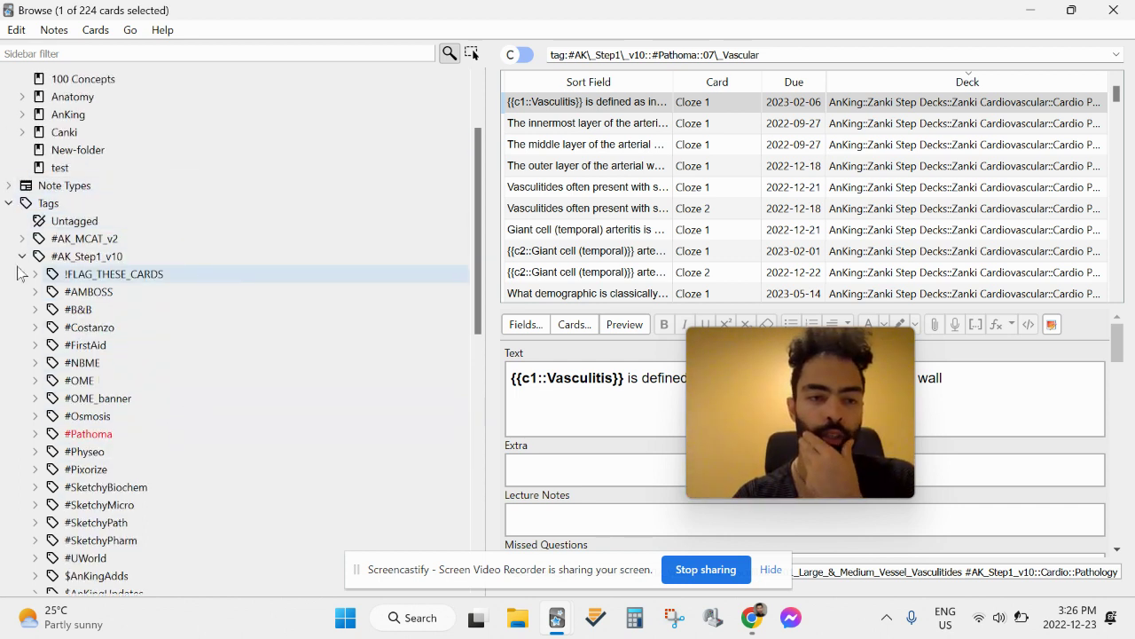
click(22, 254)
click(1119, 9)
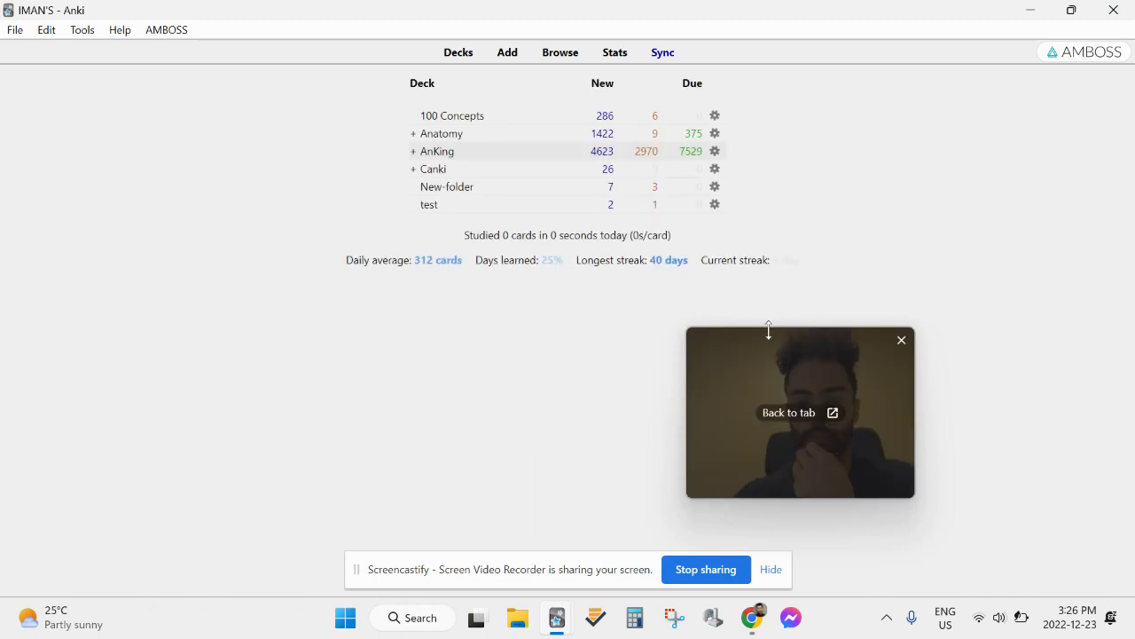
Expand the AnKing deck in the deck list and look through its subdecks.
drag(766, 345, 955, 268)
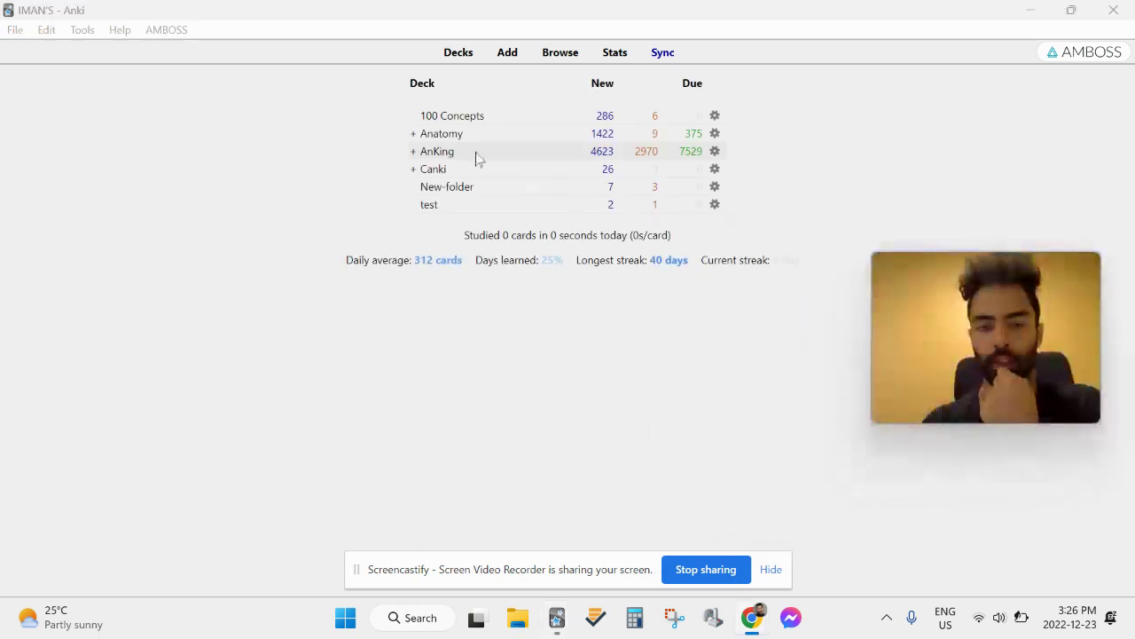
click(412, 152)
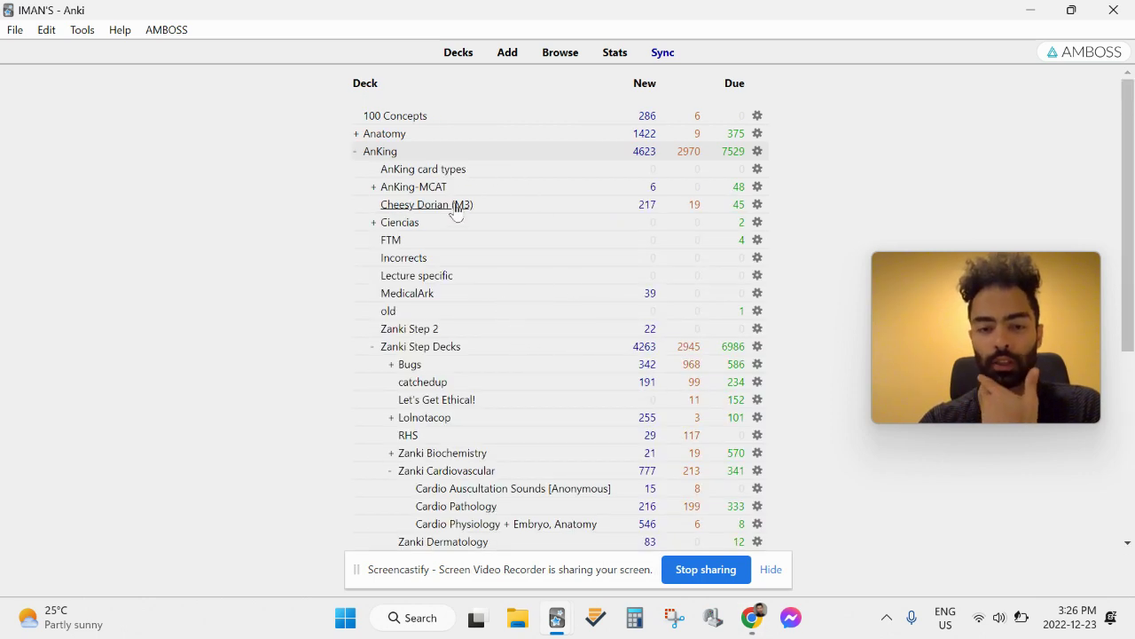
scroll(459, 207, down, 3)
scroll(459, 207, up, 3)
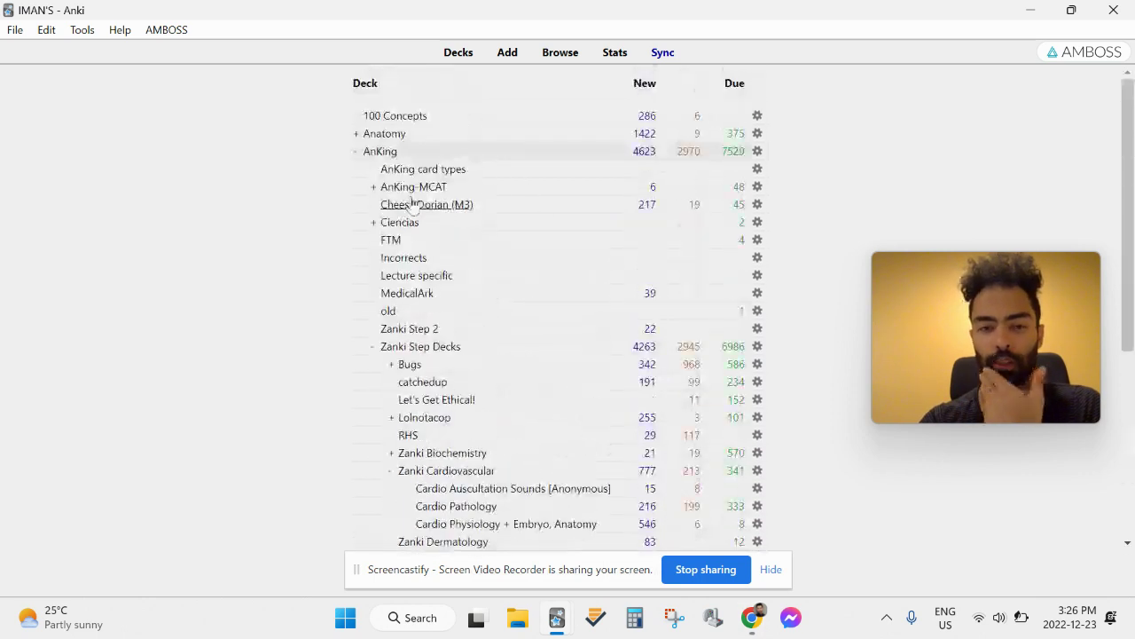
Start studying the AnKing deck and highlight the hidden cloze blank on the complement inhibitors card.
click(379, 153)
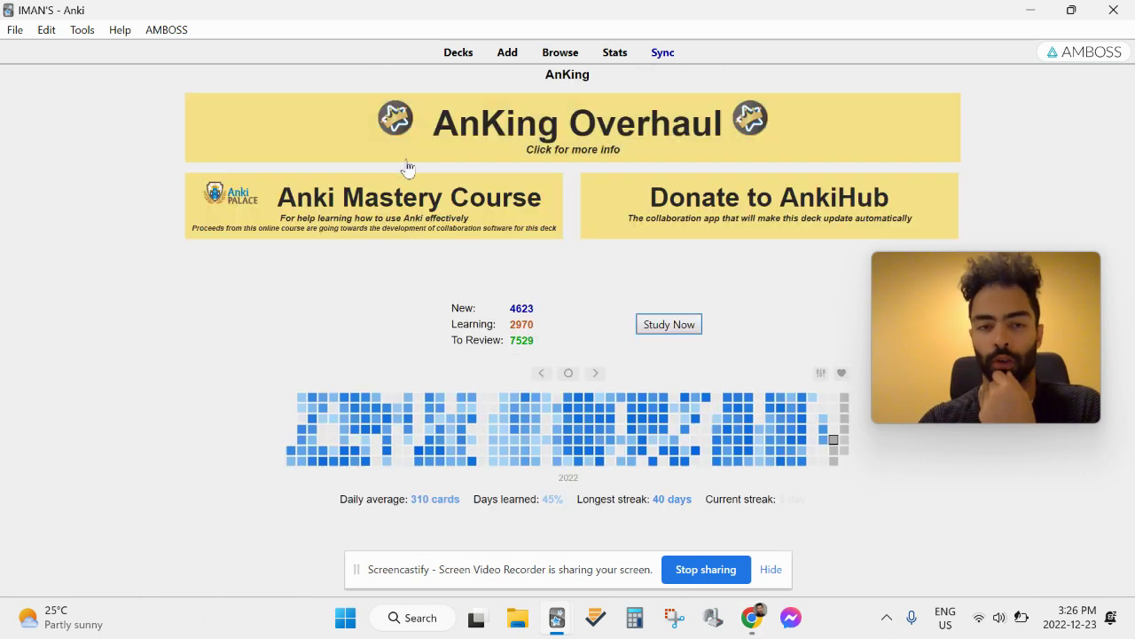
click(671, 326)
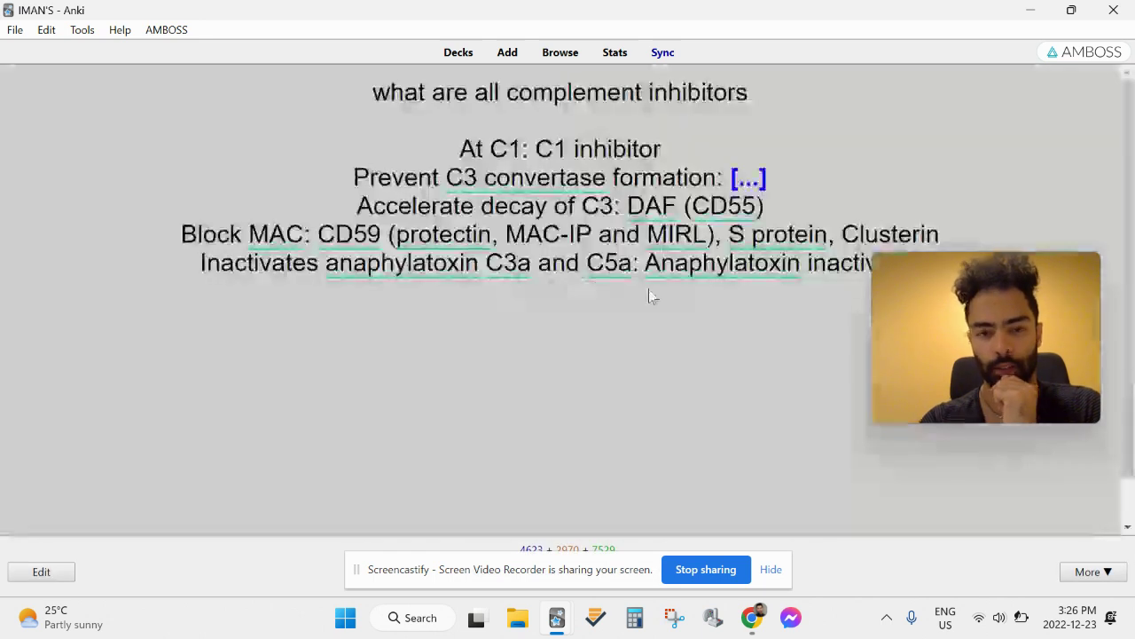
mouse_move(938, 267)
drag(937, 266, 98, 382)
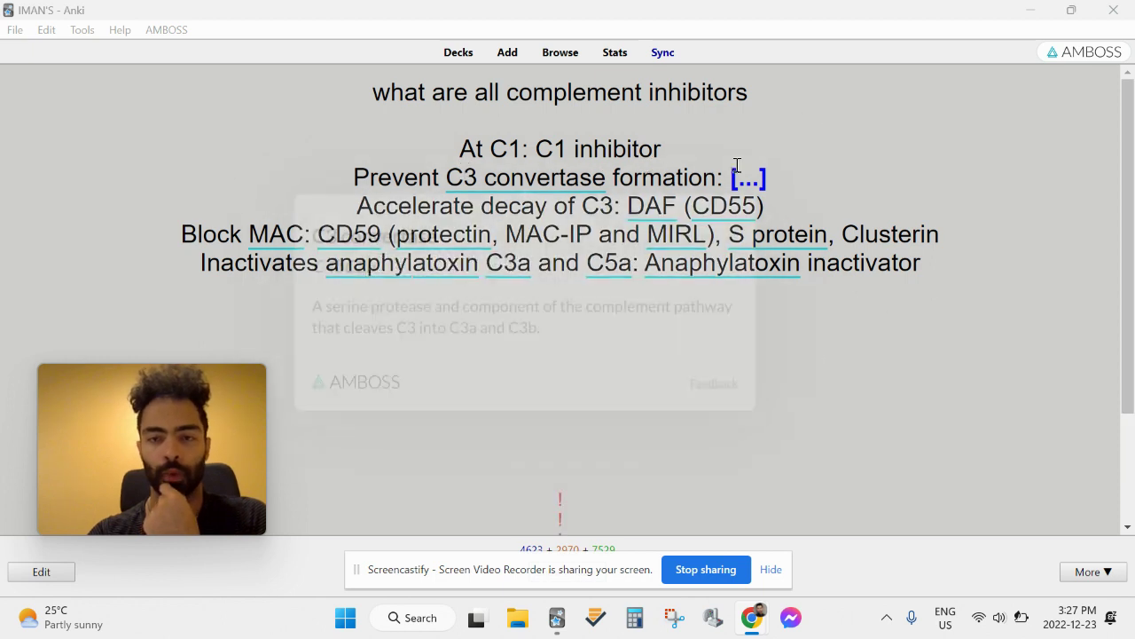
drag(731, 177, 787, 176)
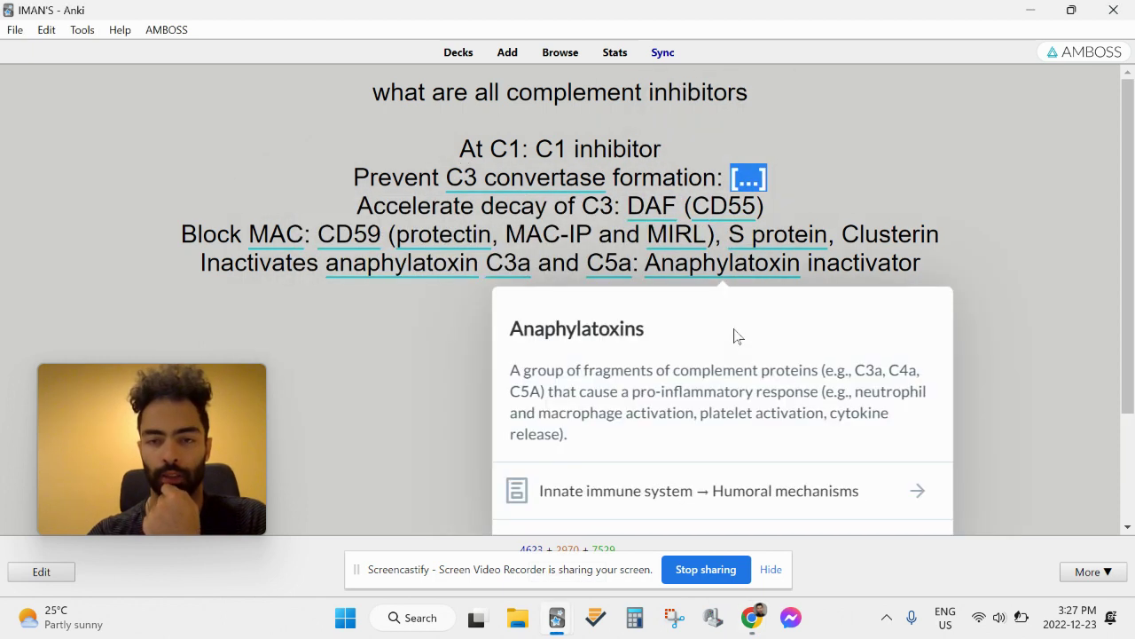
Reveal the answers of the complement inhibitors and ketone bodies cards and rate each with the default answer.
key(space)
key(space)
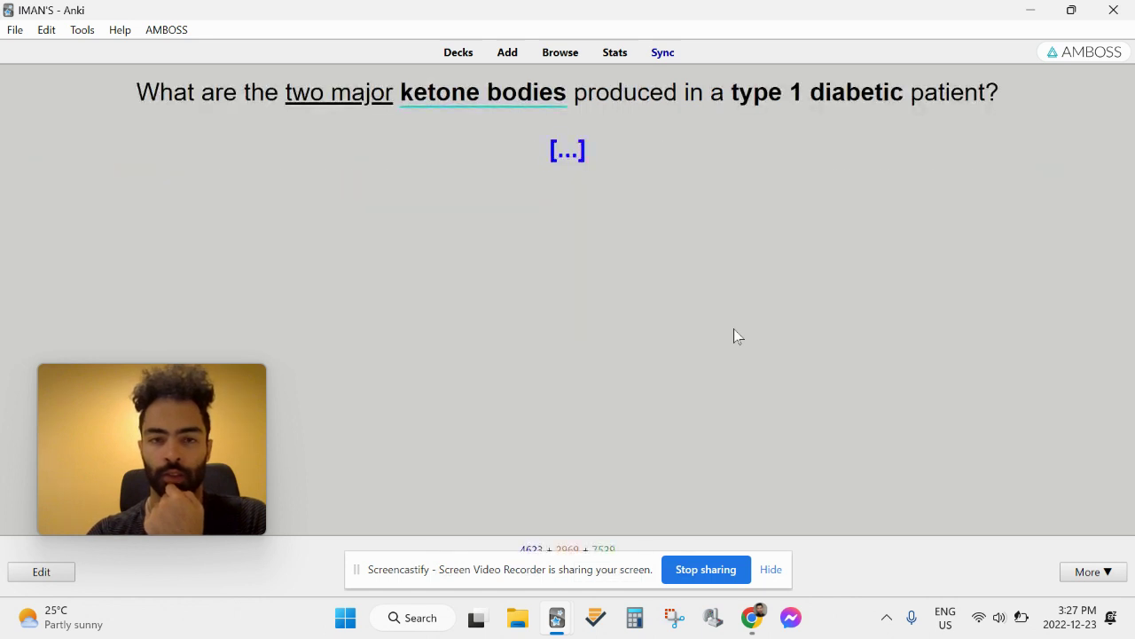
key(space)
key(space)
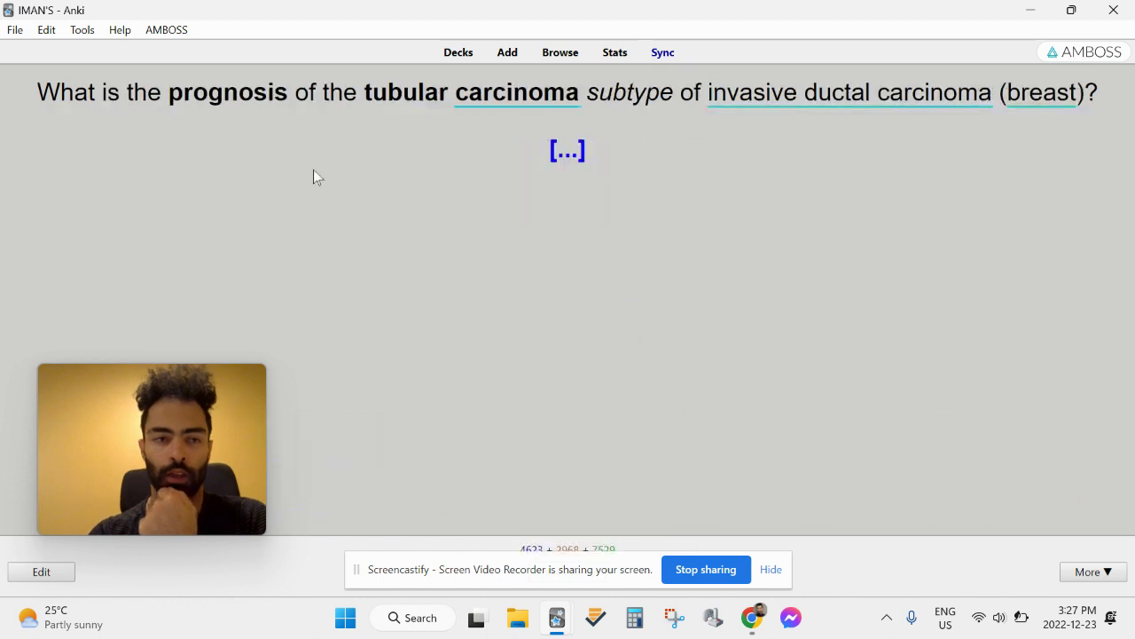
Preview the AMBOSS definitions of the underlined terms on the tubular carcinoma card, and open the AMBOSS viewer's search suggestions.
mouse_move(180, 392)
drag(135, 397, 333, 266)
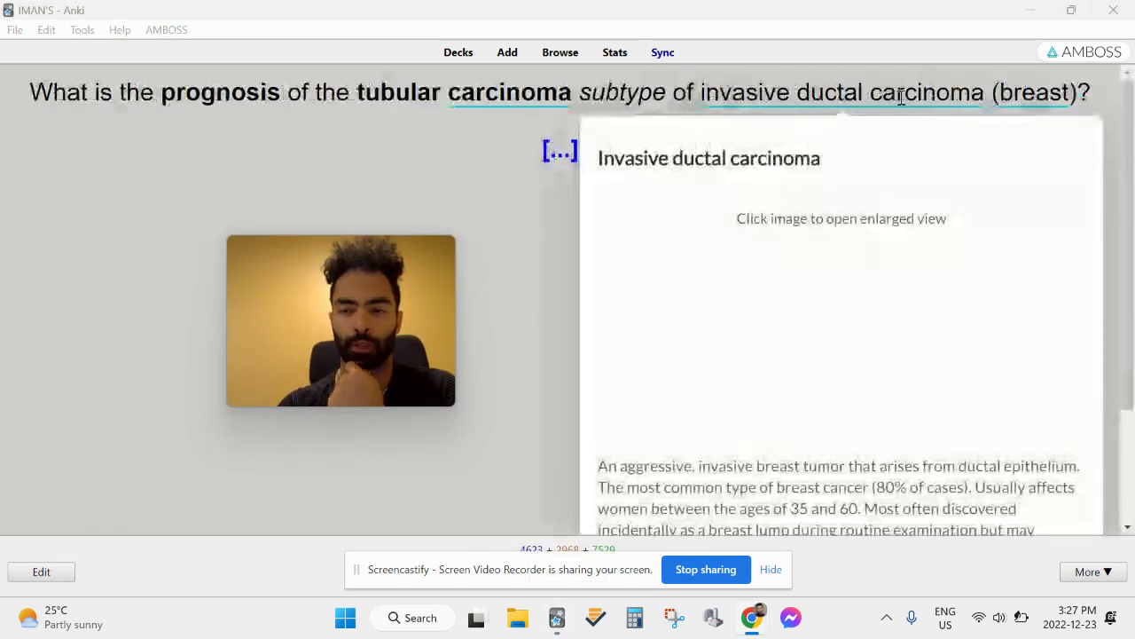
mouse_move(500, 108)
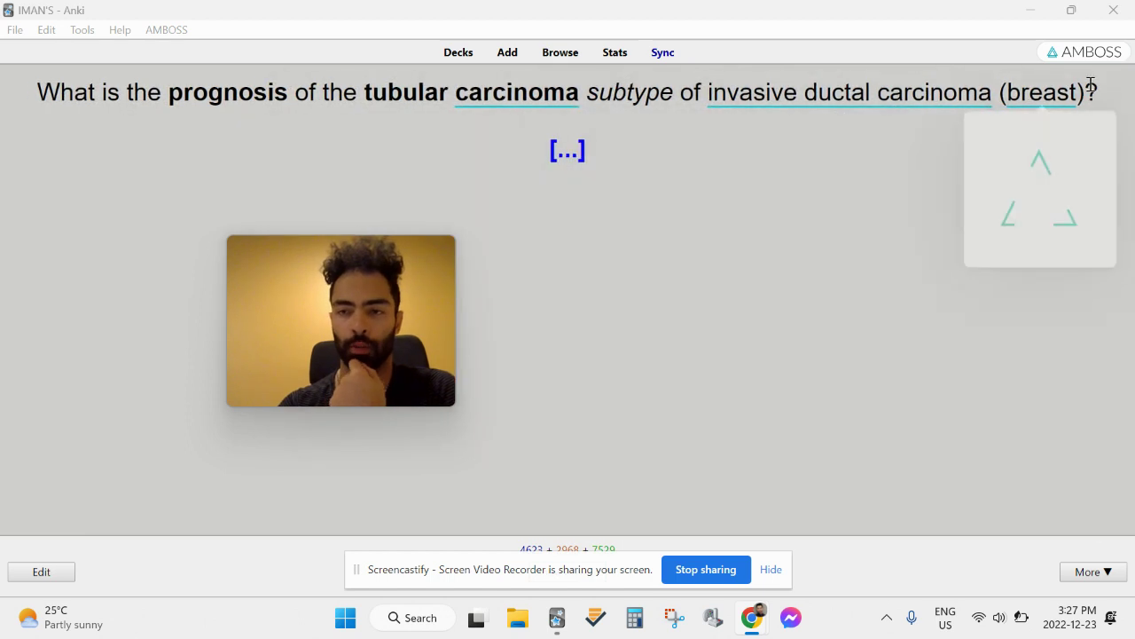
mouse_move(1060, 86)
click(1083, 56)
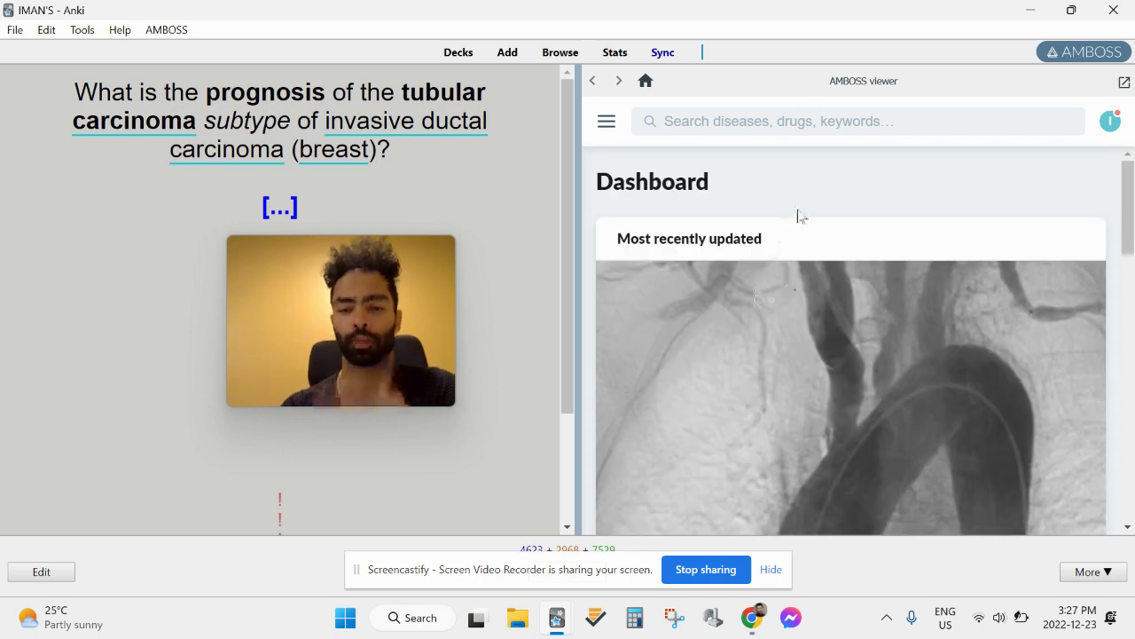
click(725, 121)
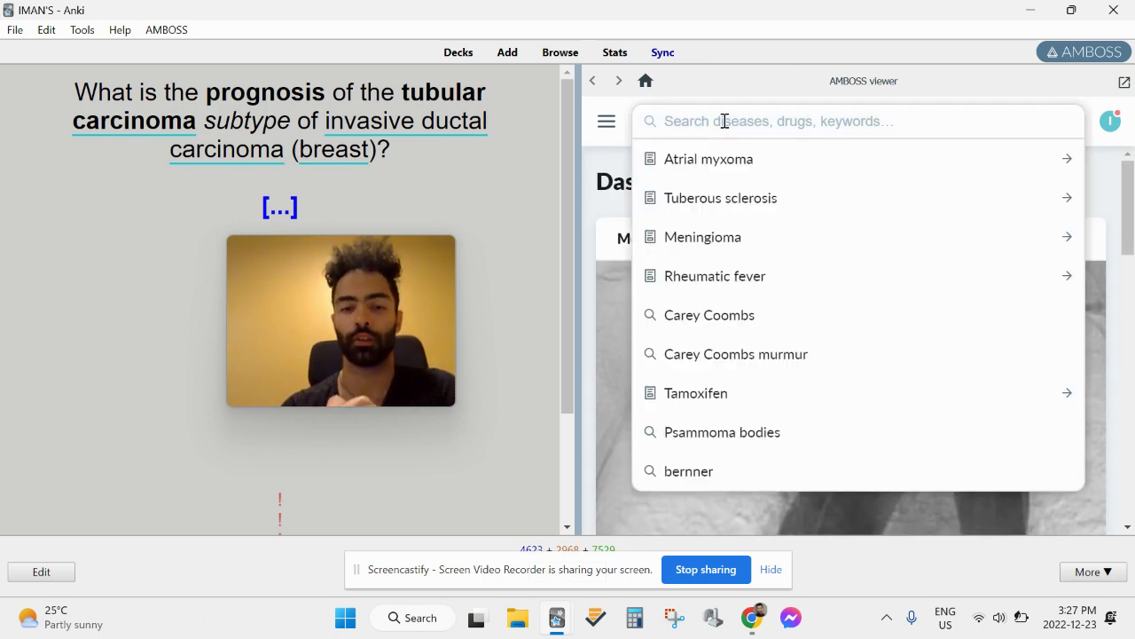
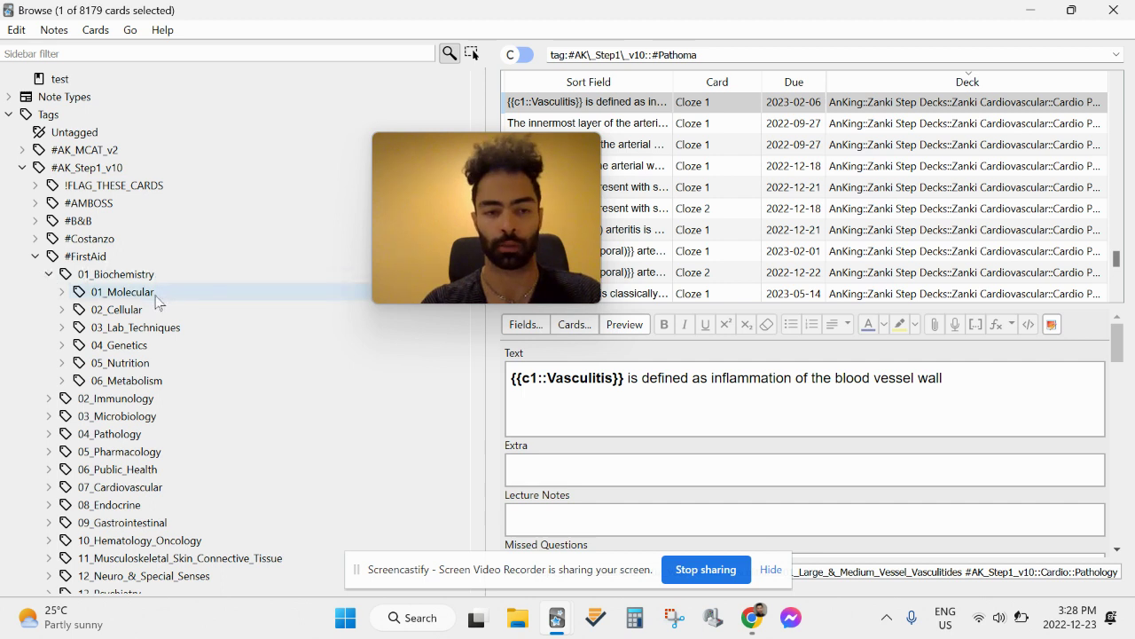
List the cards tagged 02_Cellular under #FirstAid 01_Biochemistry, and those tagged 09_Lac_Operon, 13_RNA_Polymerases and 16_tRNA under its 01_Molecular level.
click(128, 312)
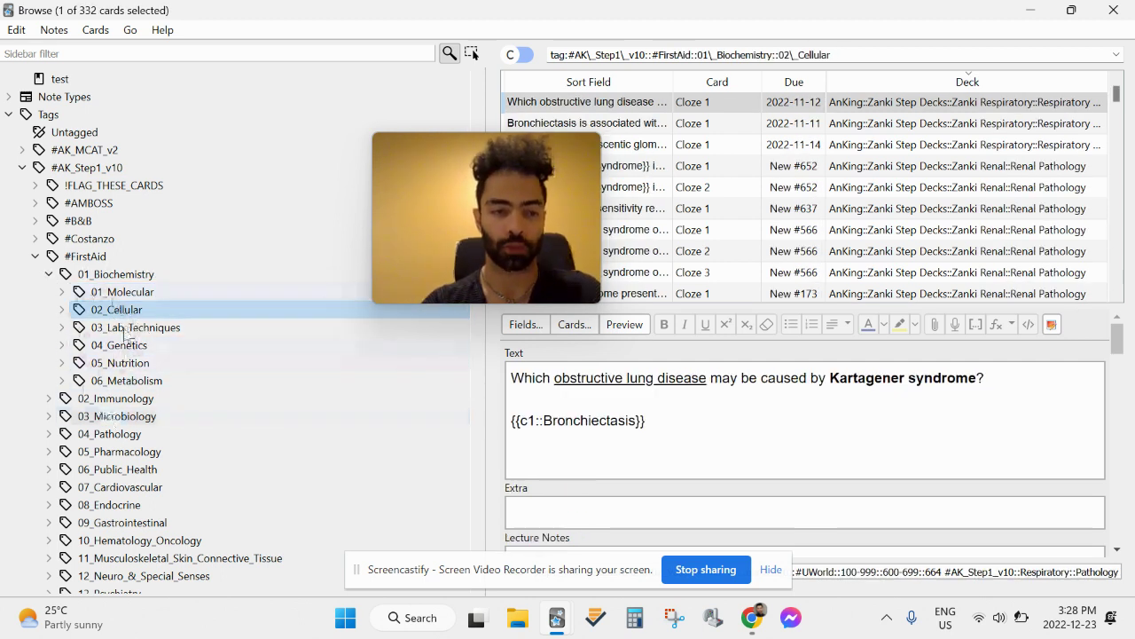
click(62, 293)
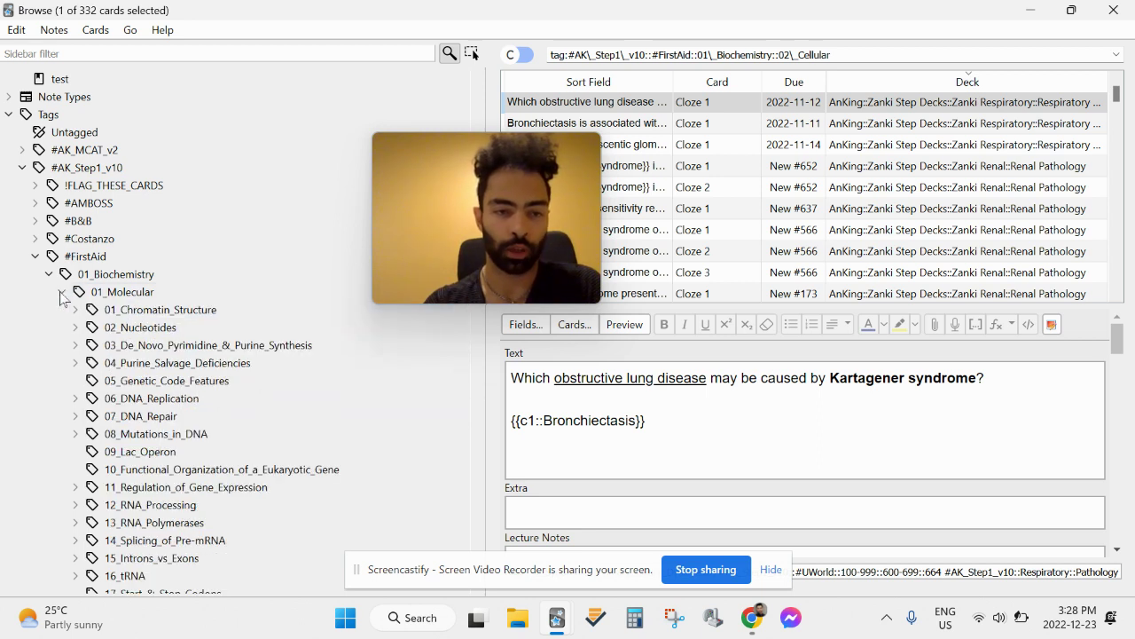
scroll(141, 373, down, 2)
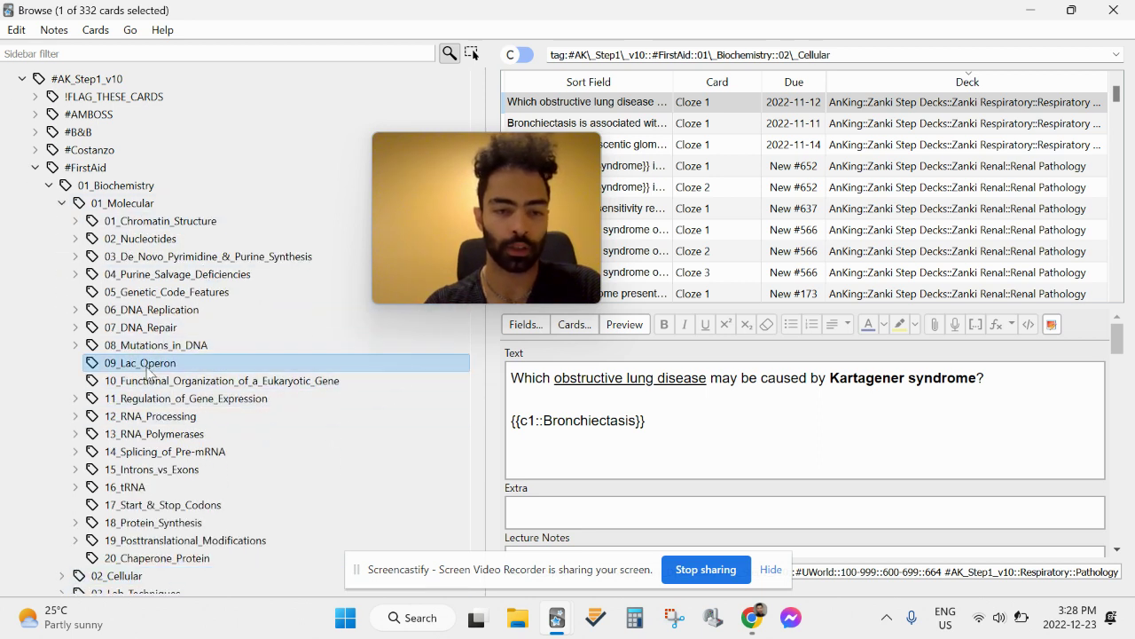
click(148, 365)
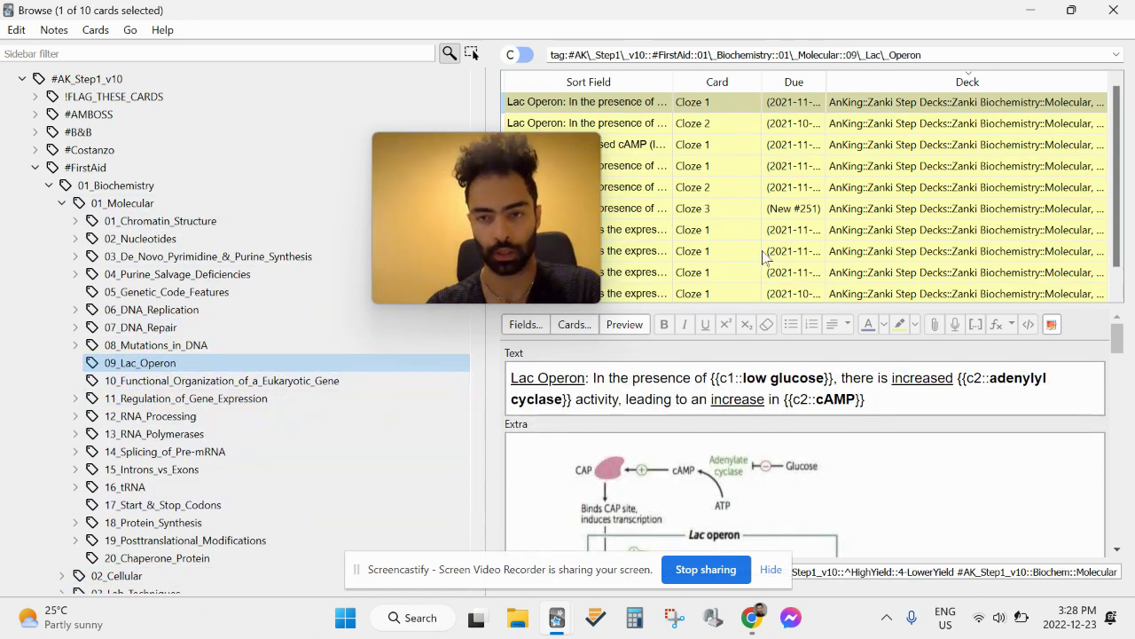
click(231, 432)
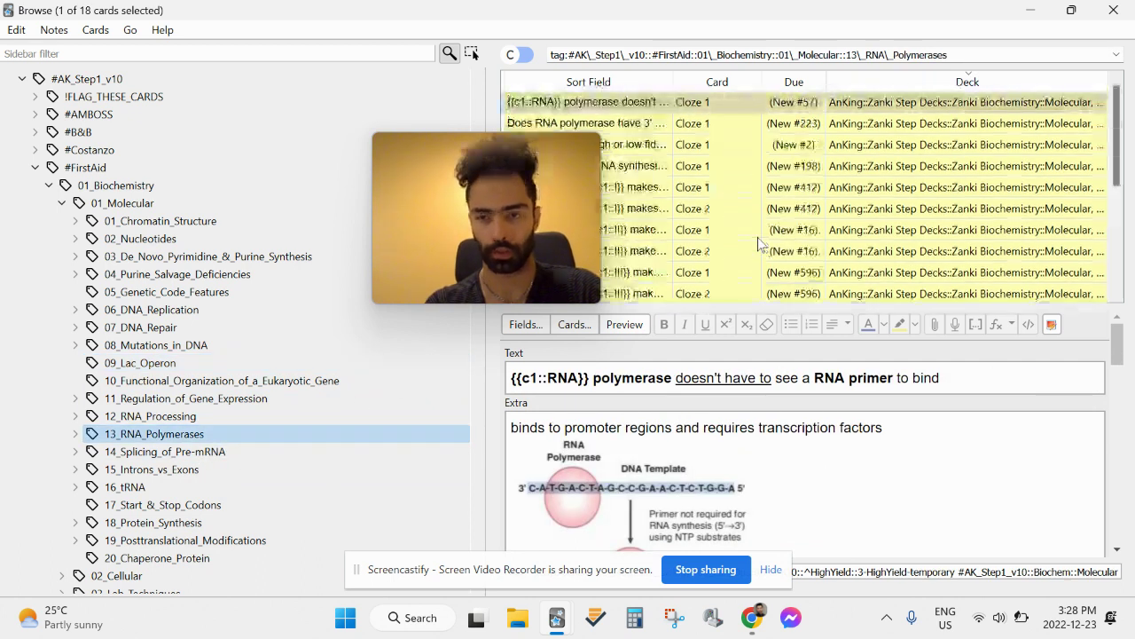
click(153, 487)
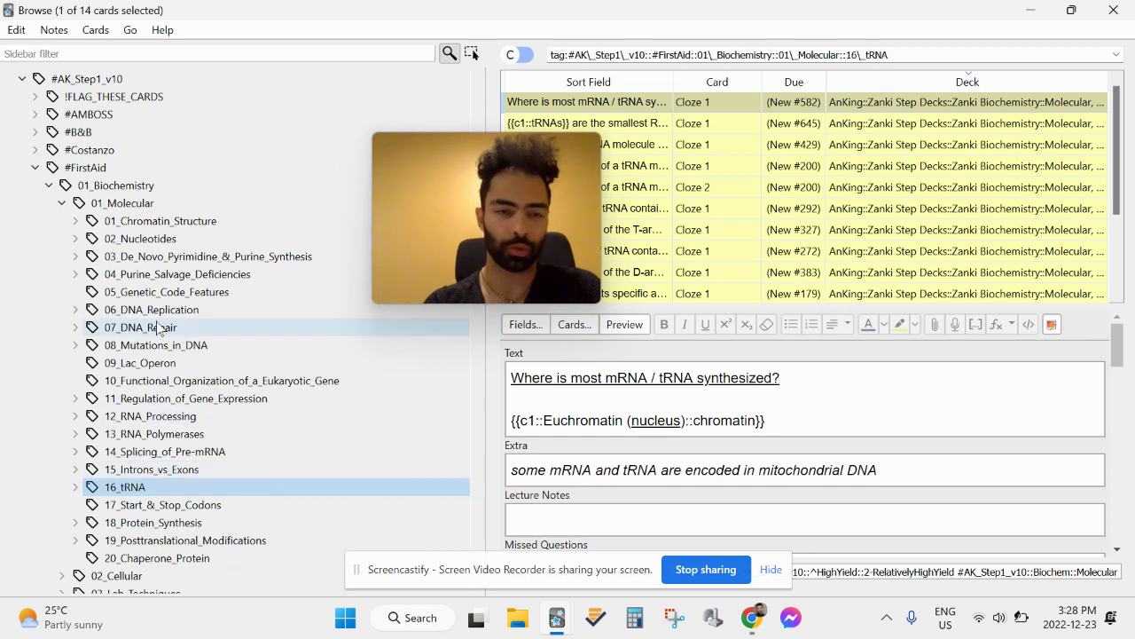
Collapse the 01_Molecular, 01_Biochemistry and #FirstAid tag levels.
click(62, 203)
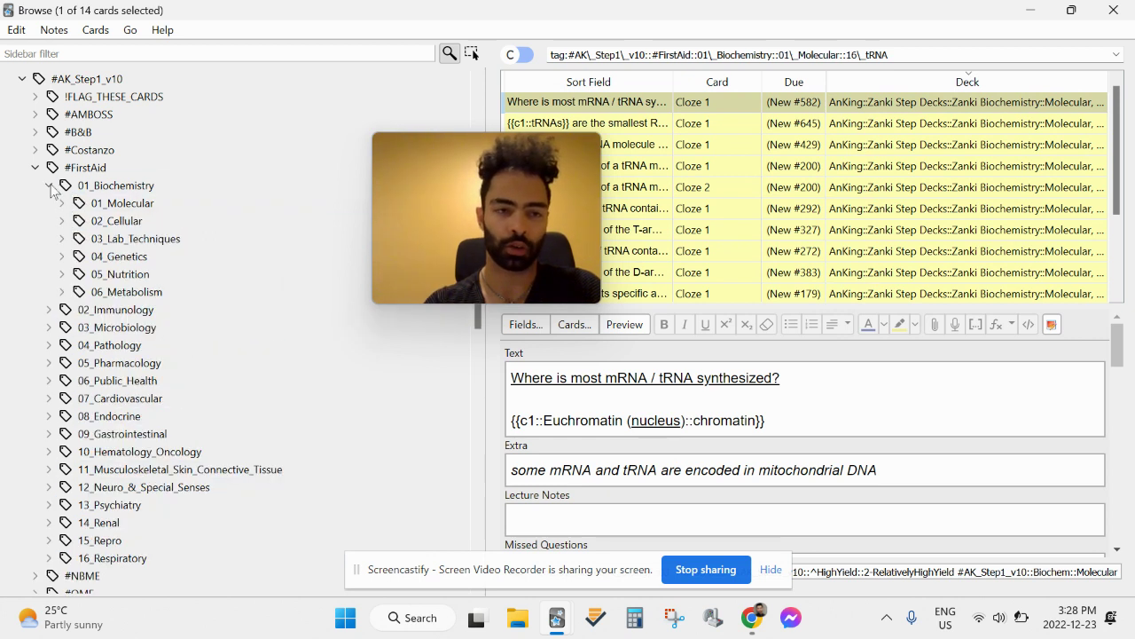
click(49, 185)
click(35, 167)
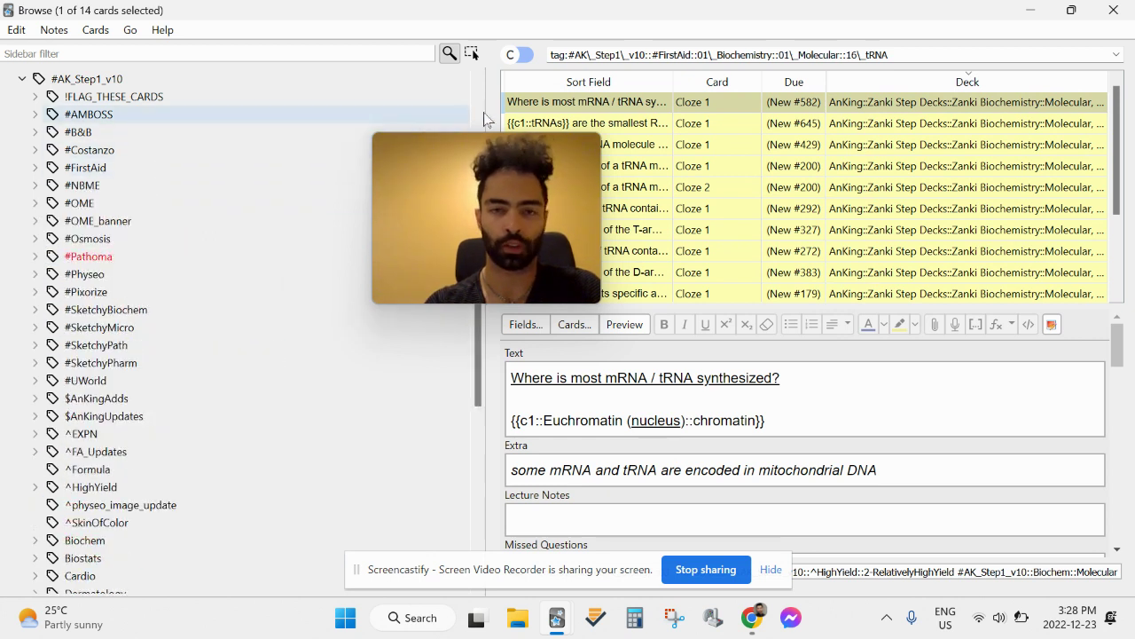
drag(454, 147, 307, 38)
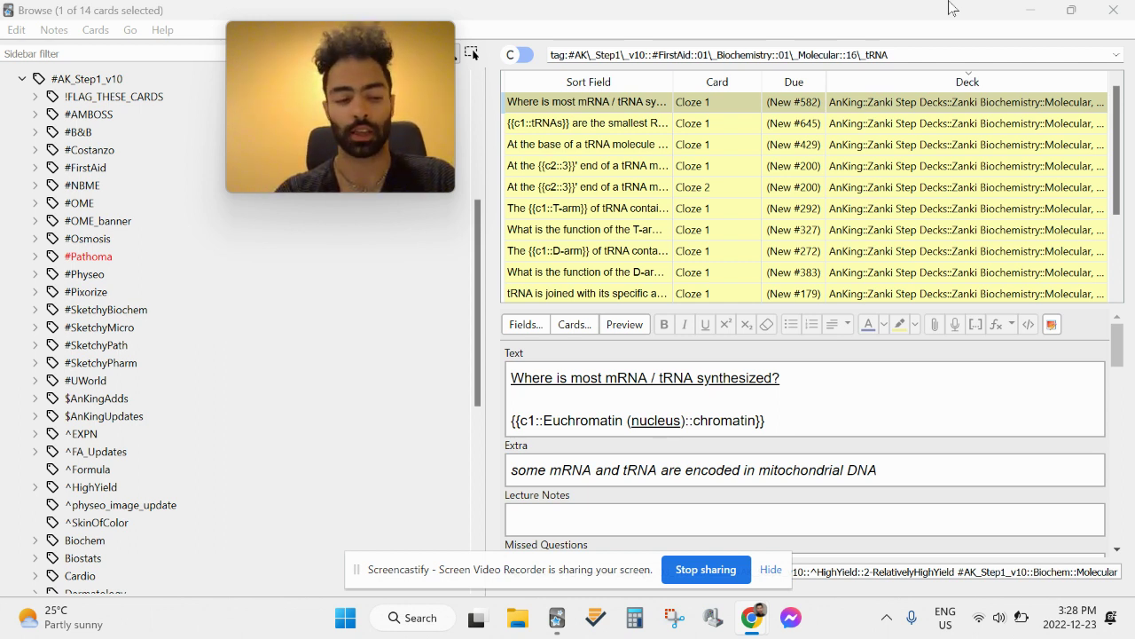
Reveal the answer of the tubular carcinoma card in the review window and hide the AMBOSS viewer.
click(1031, 10)
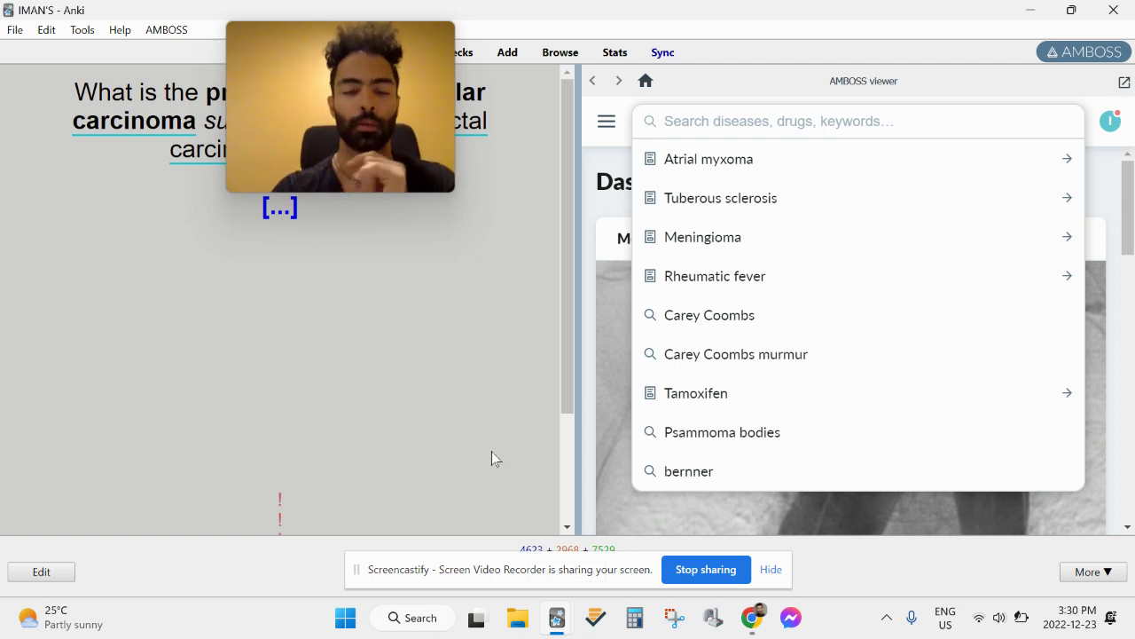
click(351, 362)
key(space)
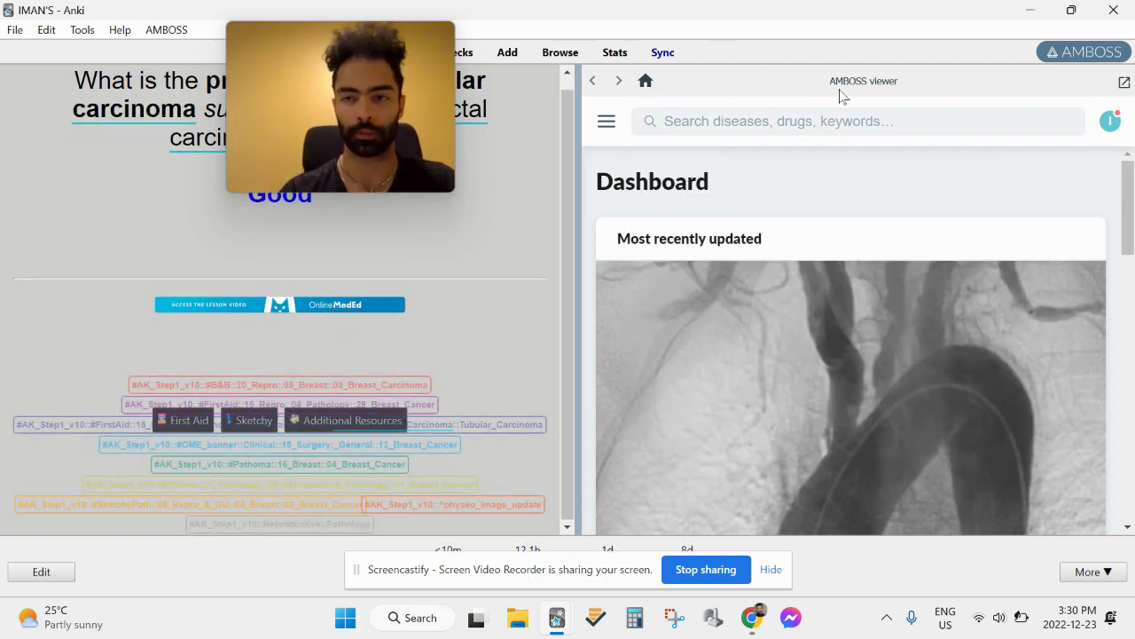
click(1076, 53)
Expand the card's First Aid section, look through its malignant breast tumors page, and collapse the section again.
click(486, 383)
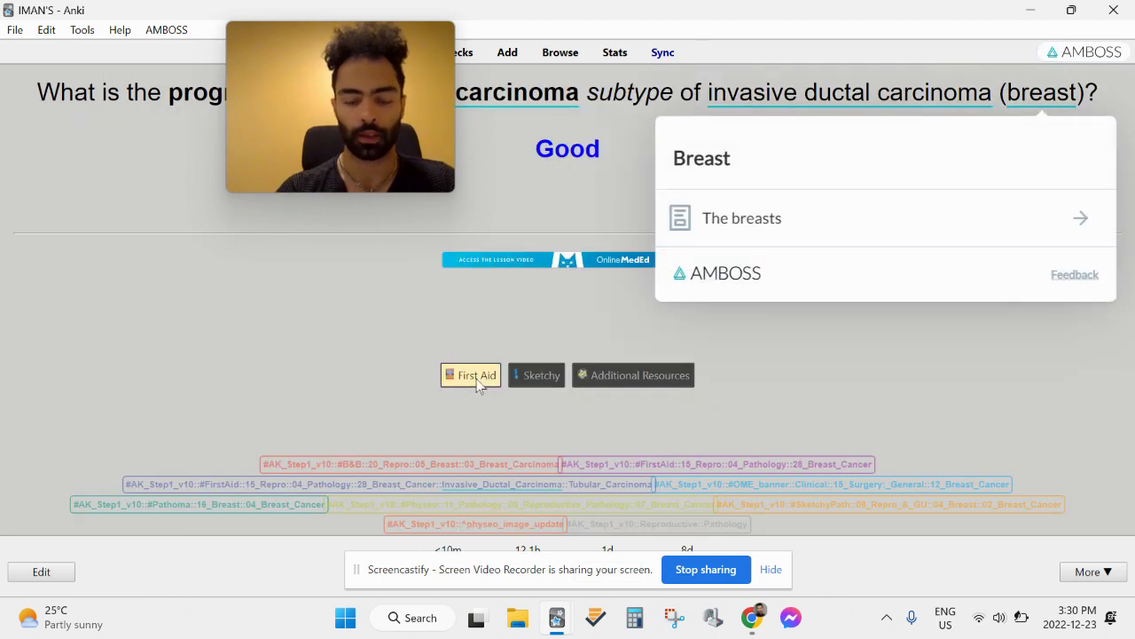
scroll(670, 371, down, 6)
scroll(670, 371, down, 2)
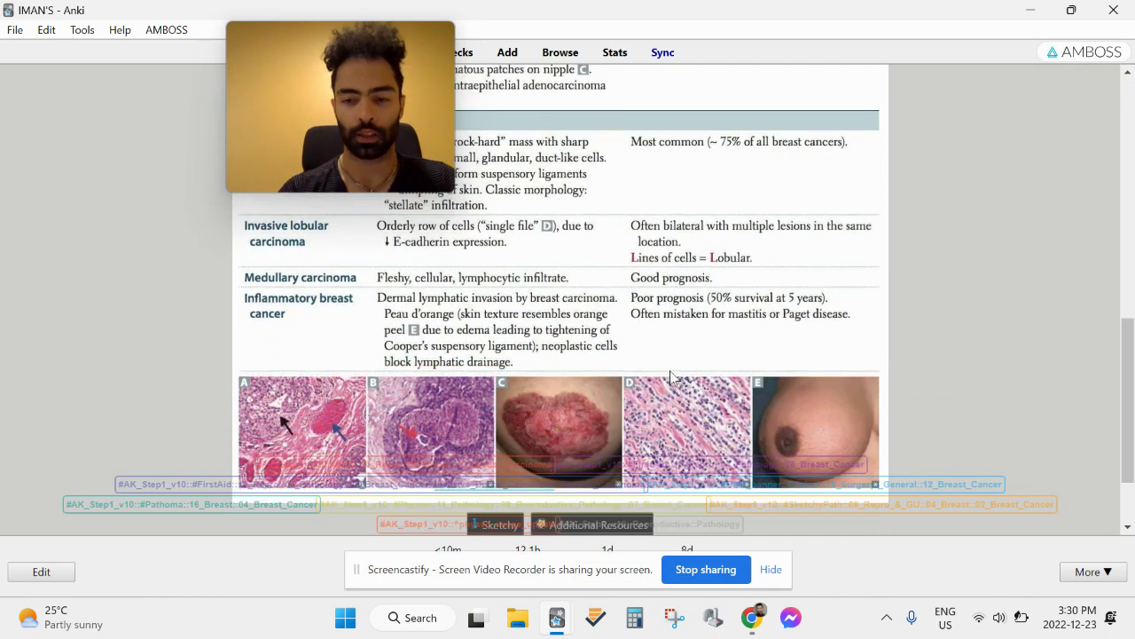
scroll(671, 375, up, 8)
scroll(672, 377, up, 1)
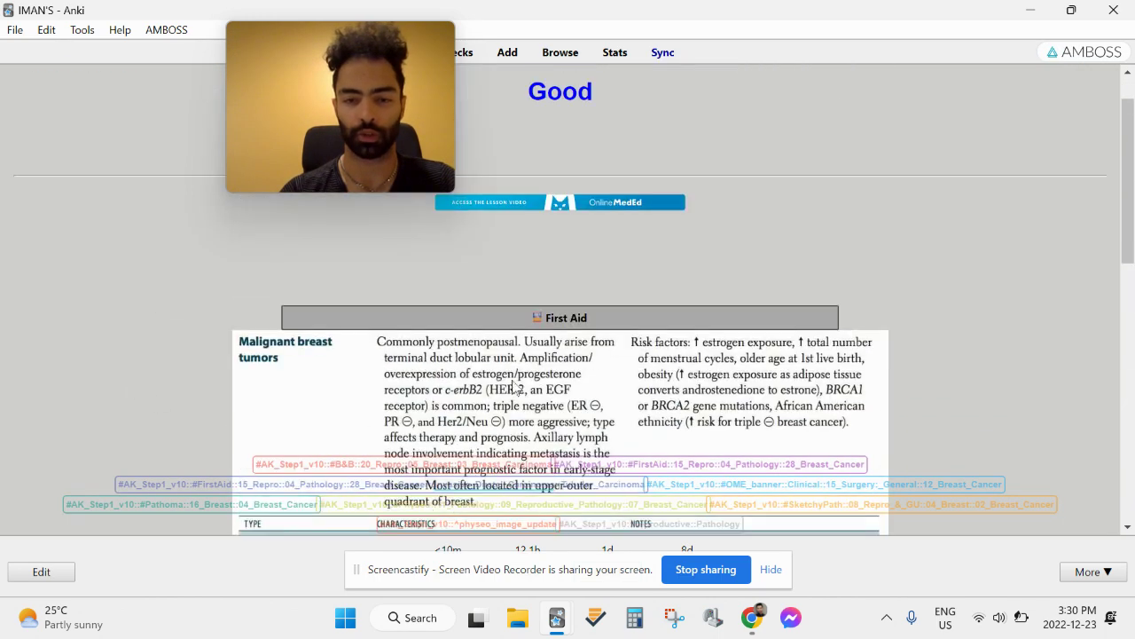
scroll(615, 292, up, 2)
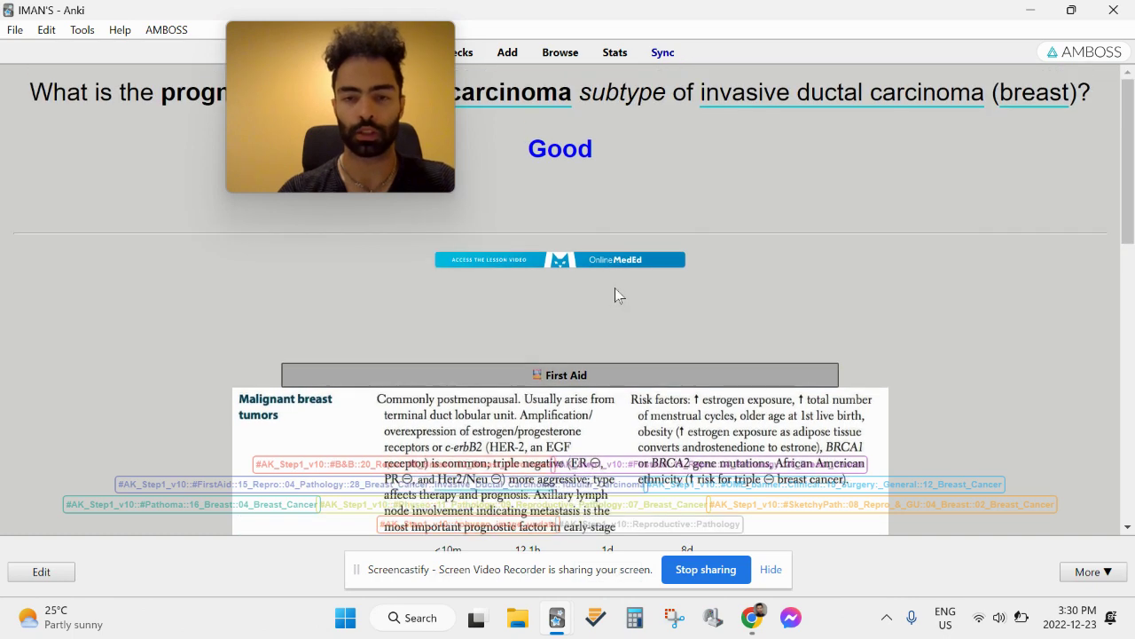
click(495, 372)
View the card's Sketchy and Additional Resources images one after the other, collapsing each section after viewing.
click(548, 373)
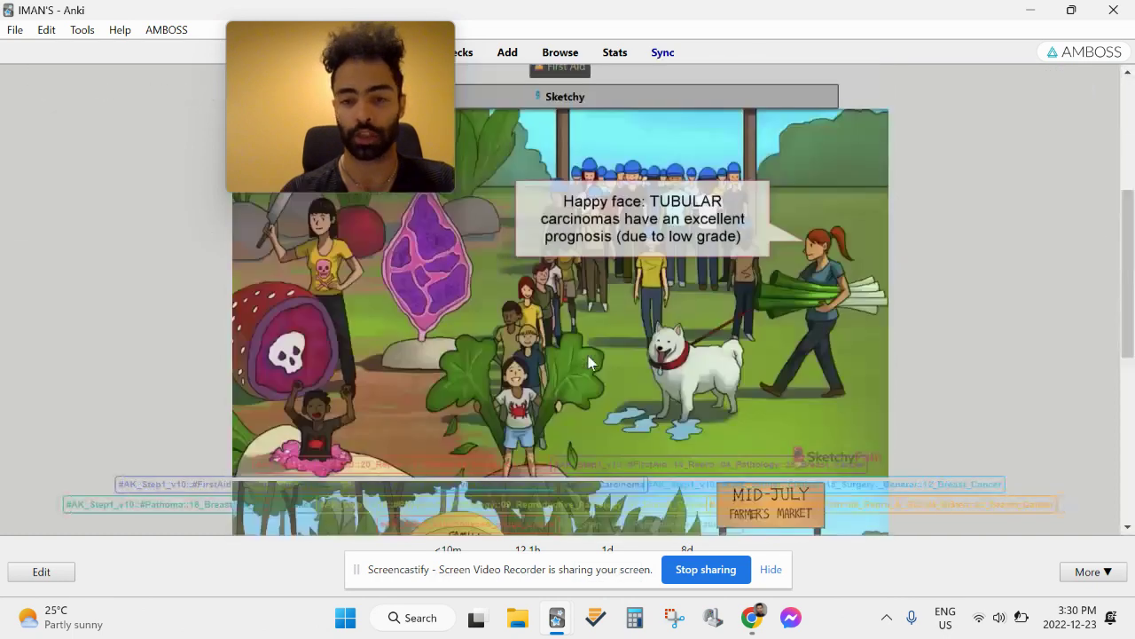
scroll(550, 355, up, 3)
click(527, 337)
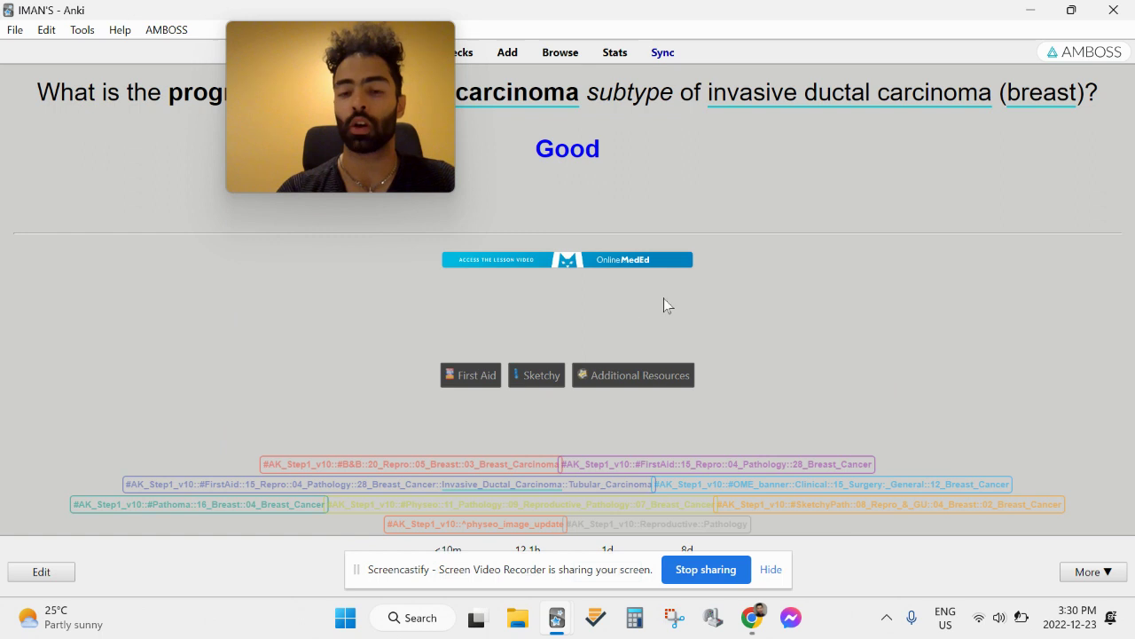
click(640, 373)
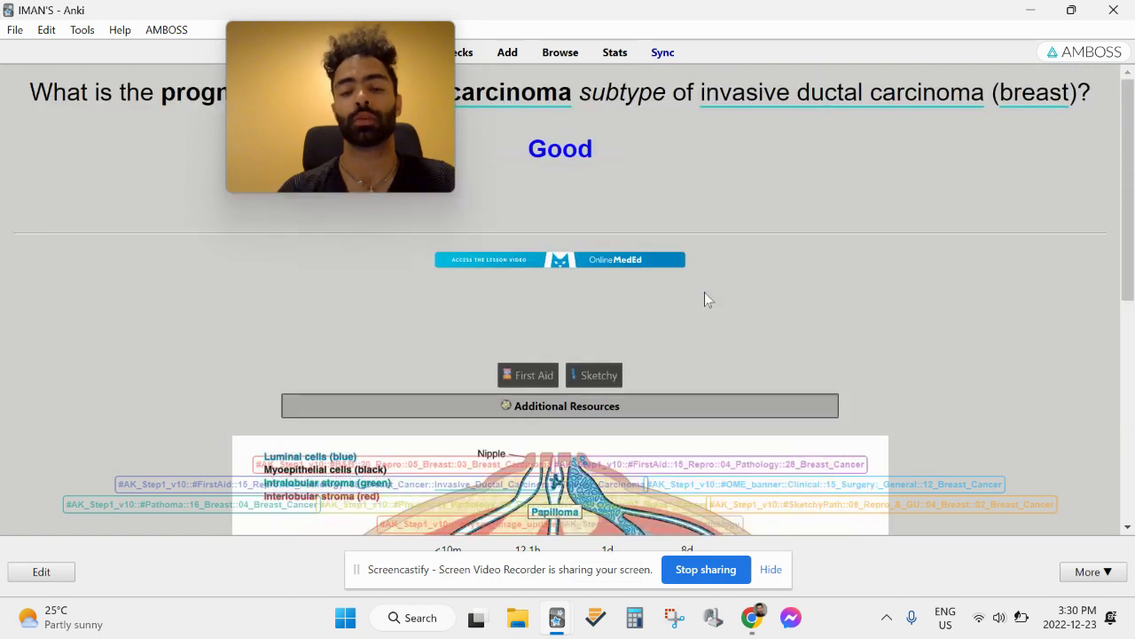
click(477, 408)
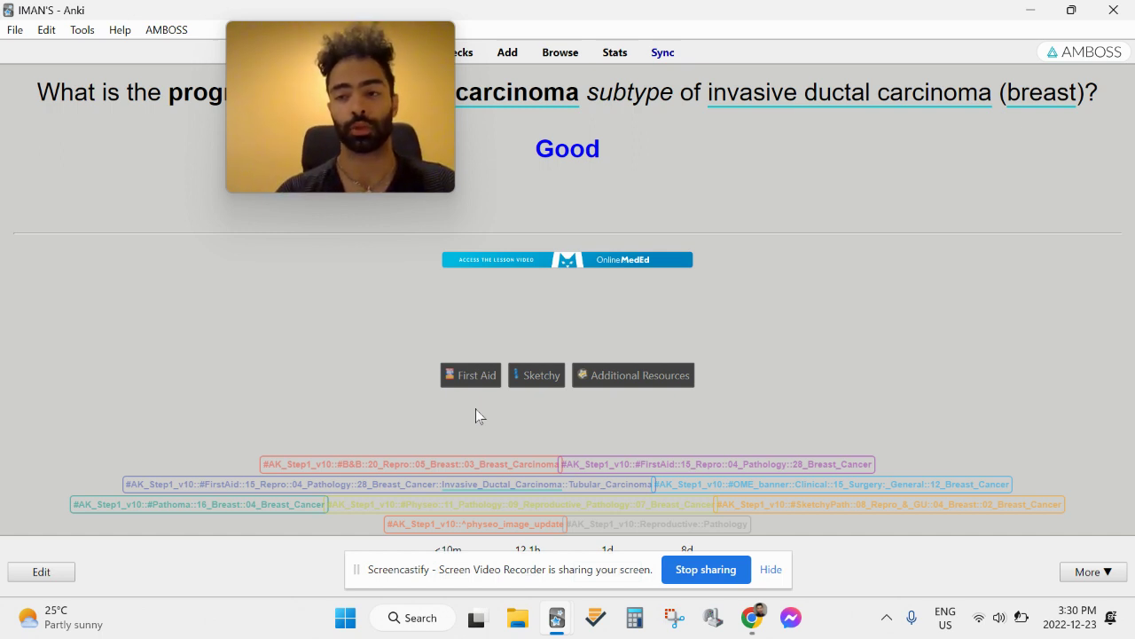
mouse_move(285, 159)
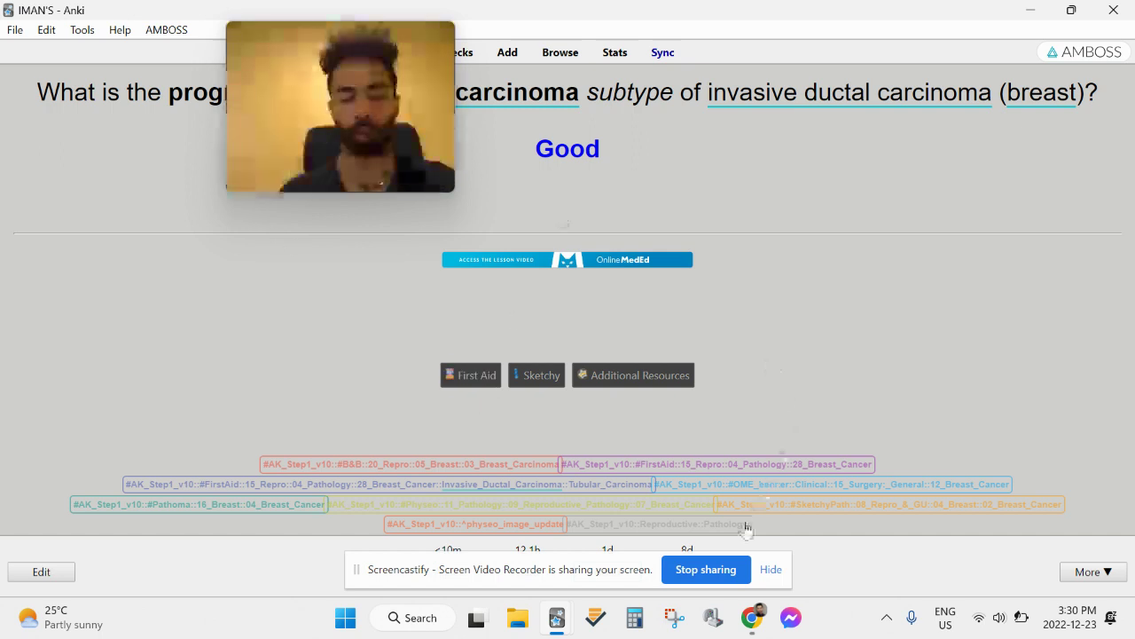
key(alt+Tab)
key(alt+Tab)
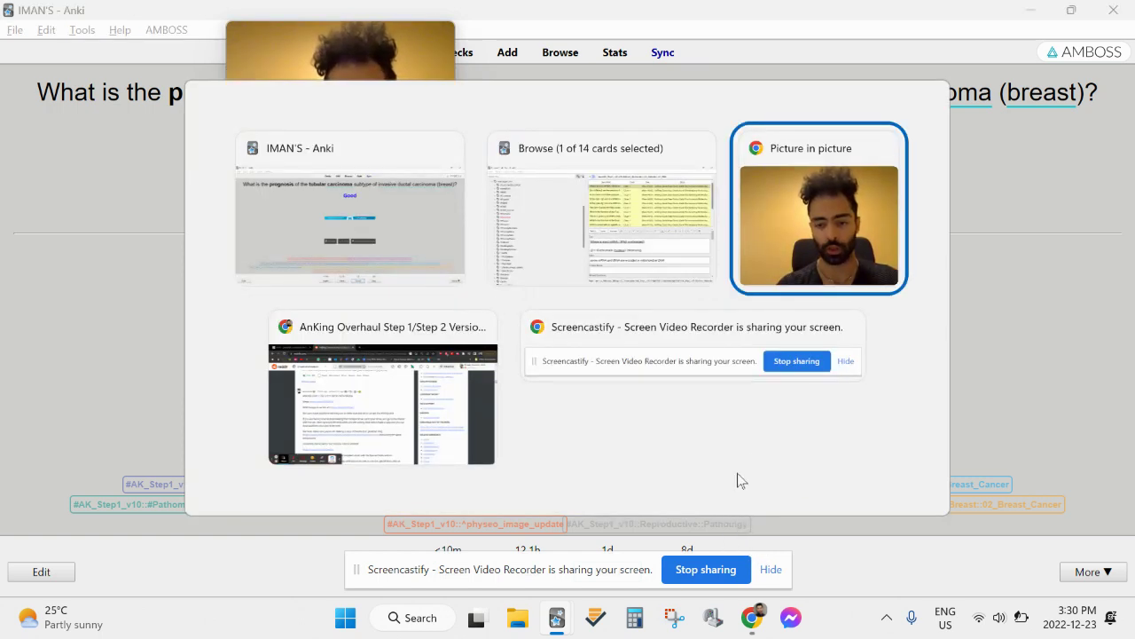
click(142, 359)
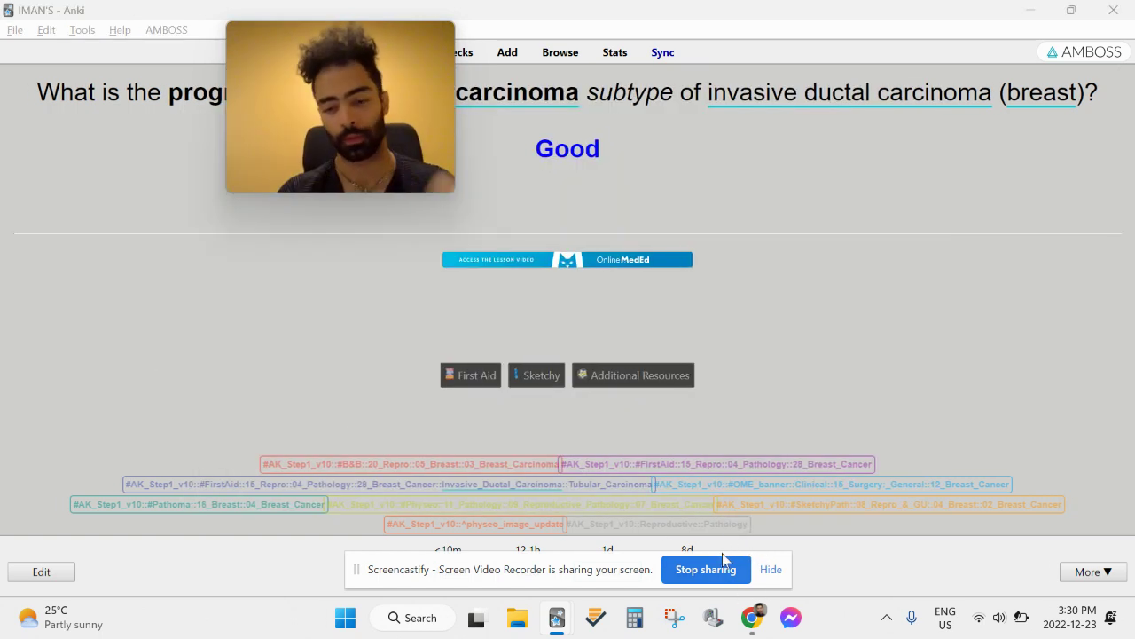